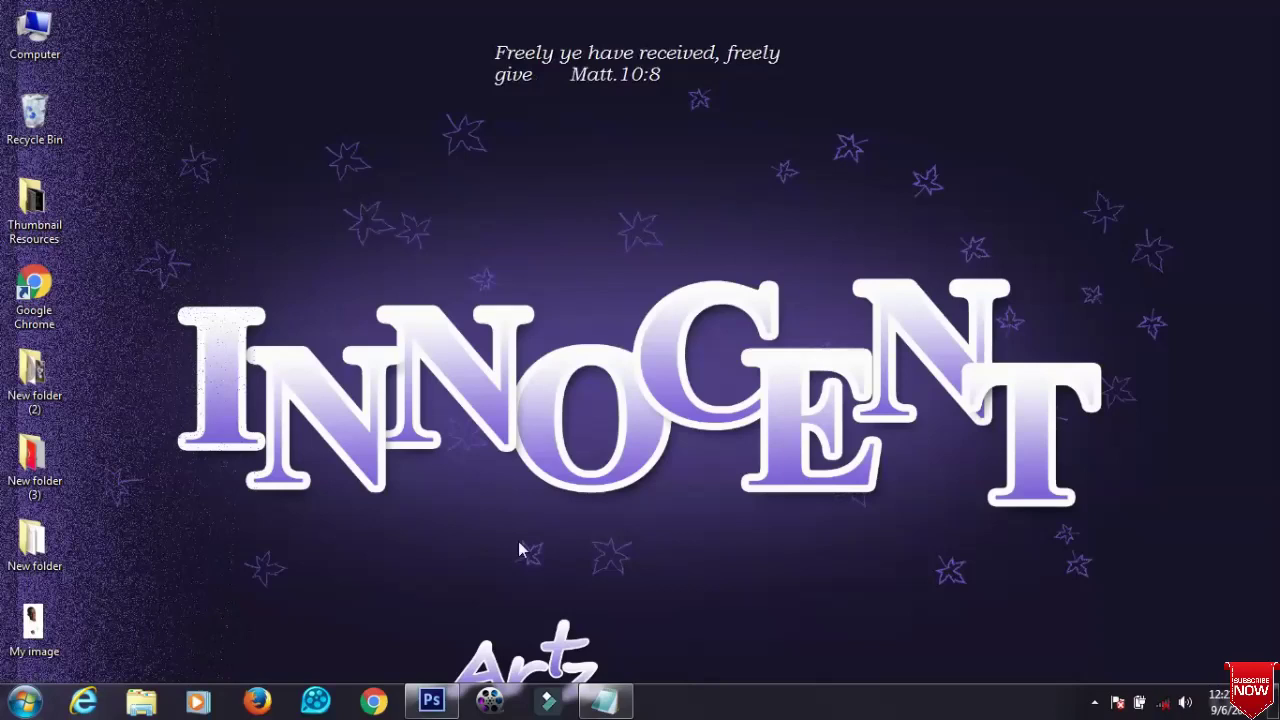
# Step: Switch to Photoshop and create a white RGB document of 851 x 315 pixels at 300 pixels/inch
pyautogui.click(431, 700)
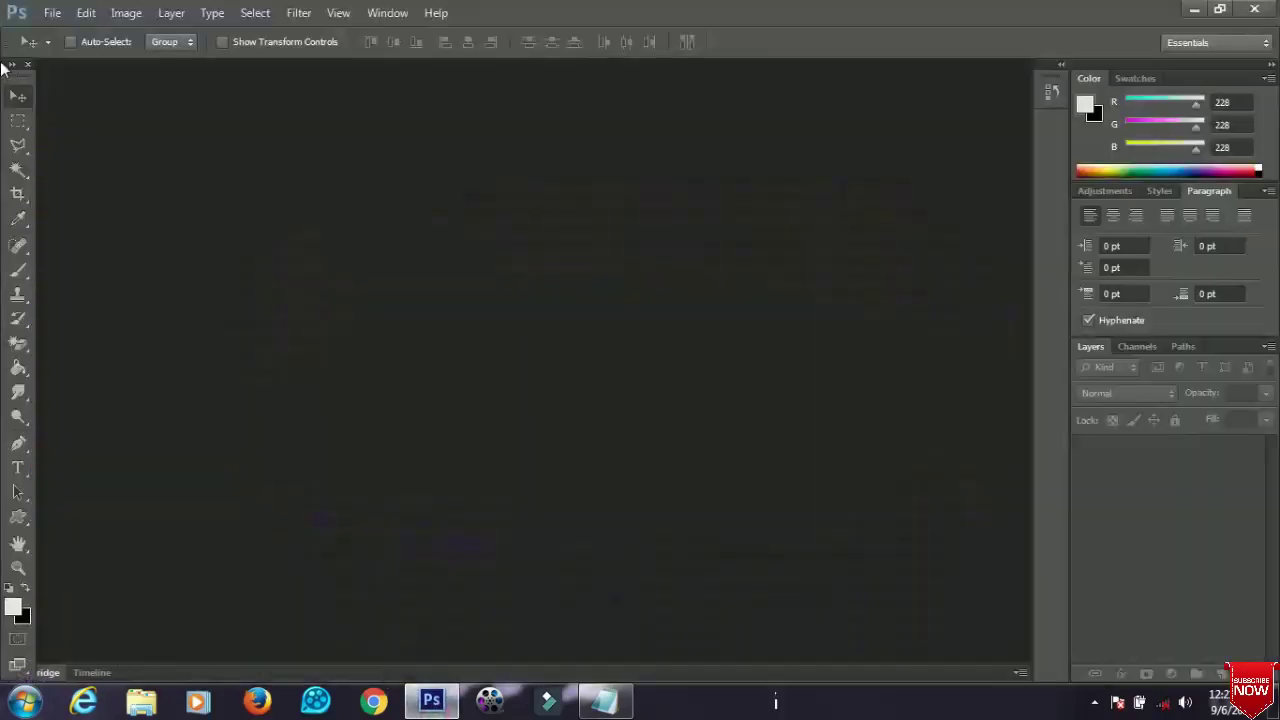
pyautogui.click(48, 12)
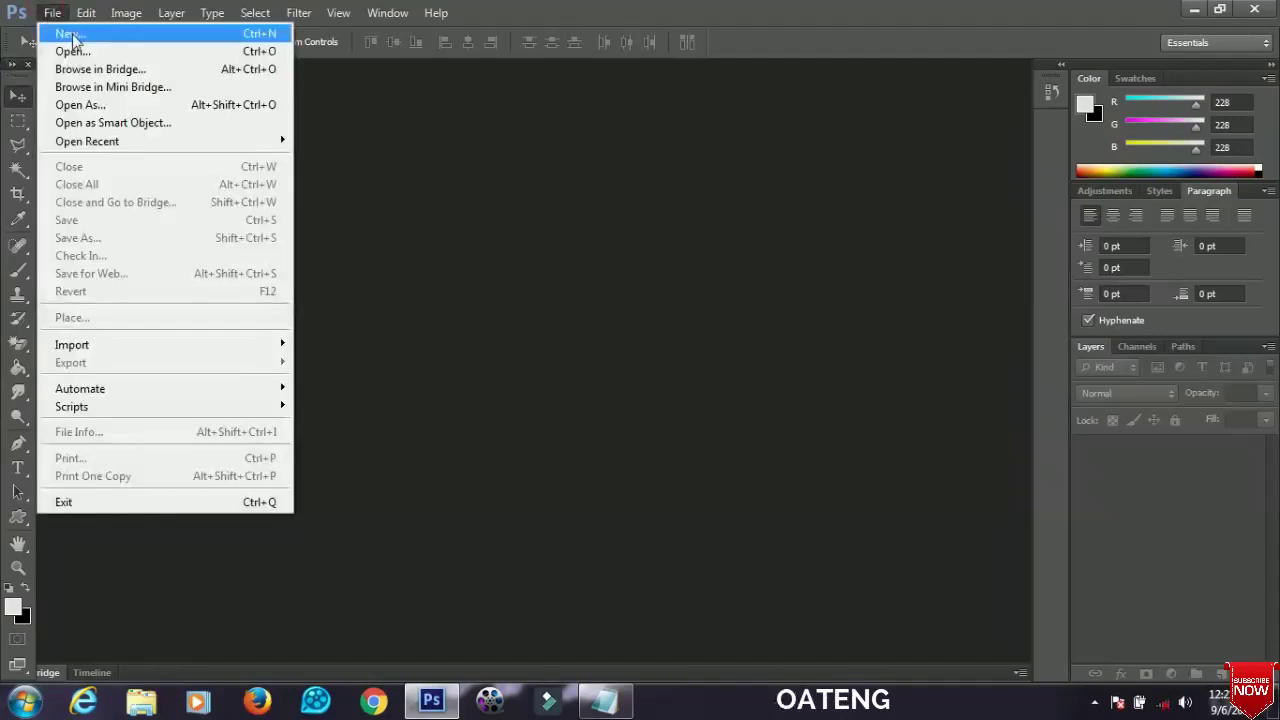
pyautogui.click(70, 35)
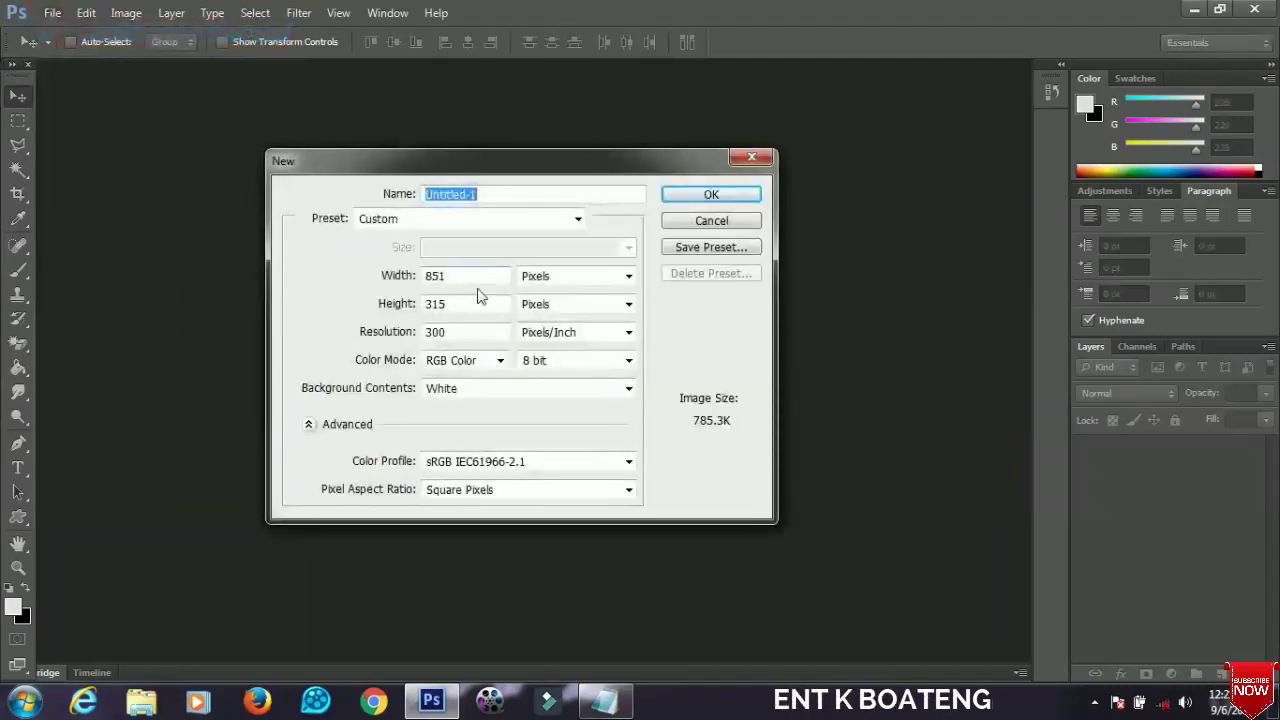
pyautogui.doubleClick(475, 279)
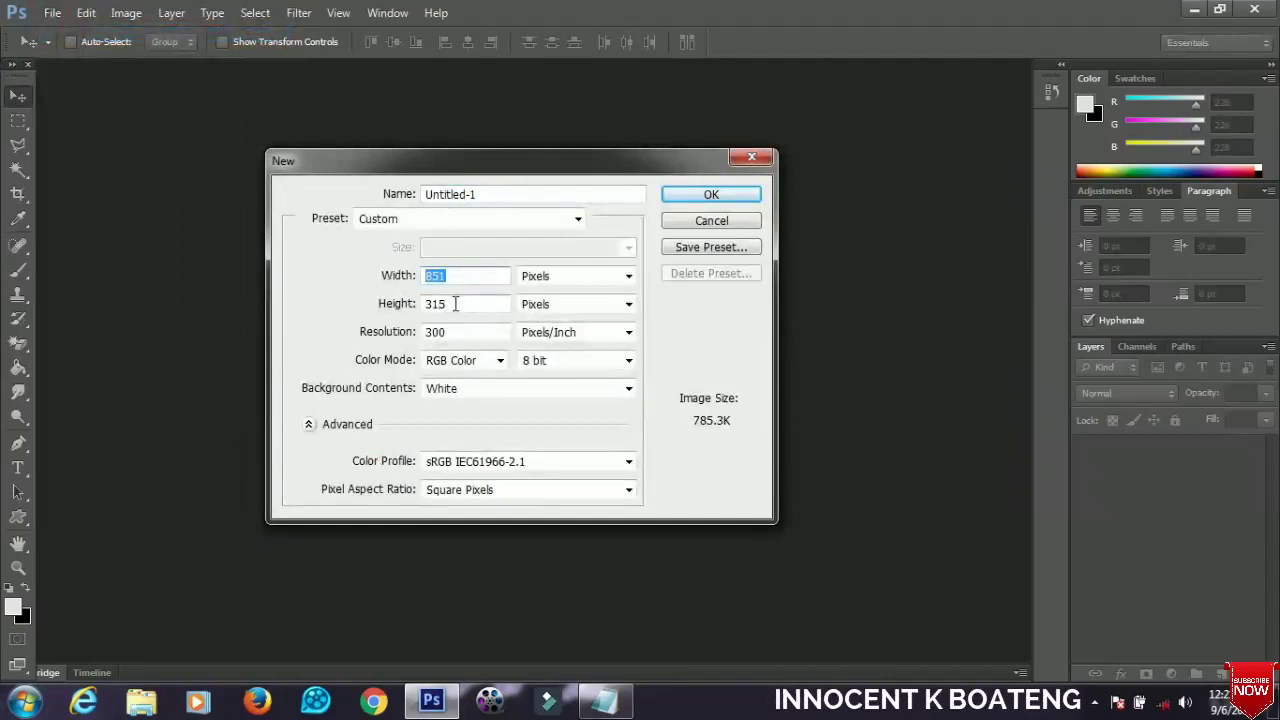
pyautogui.moveTo(455, 304); pyautogui.dragTo(397, 342)
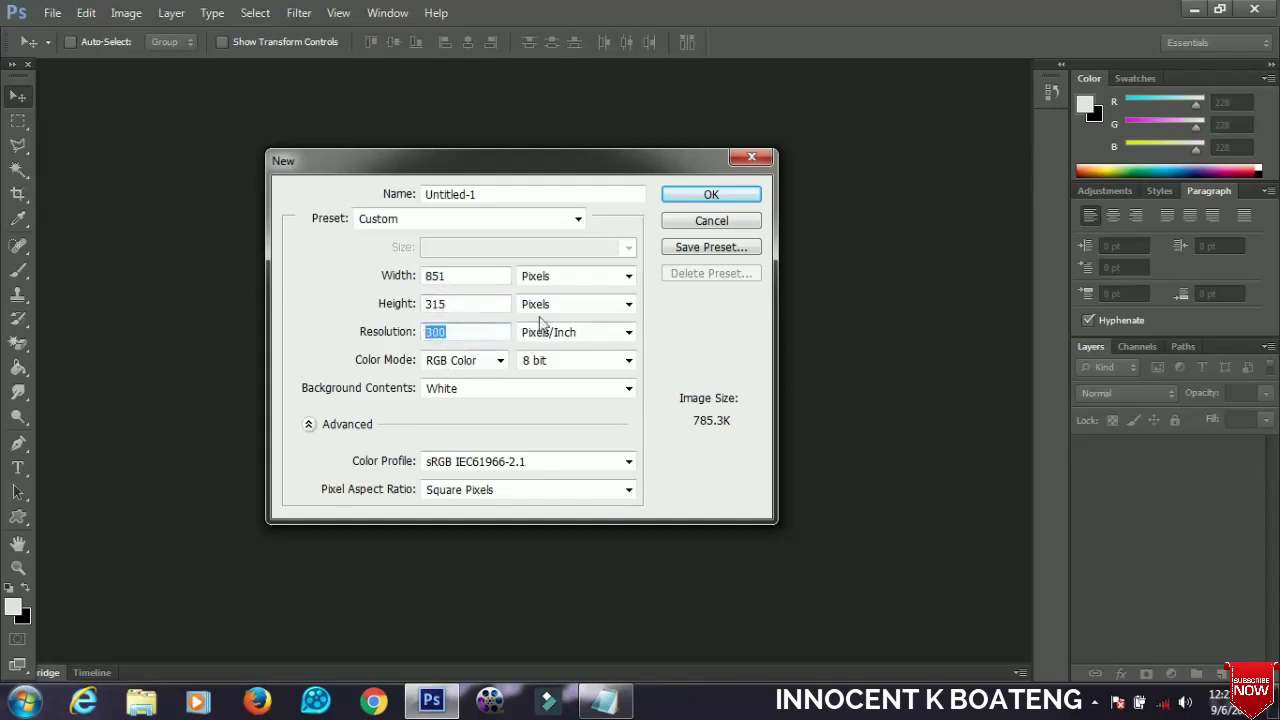
pyautogui.click(560, 278)
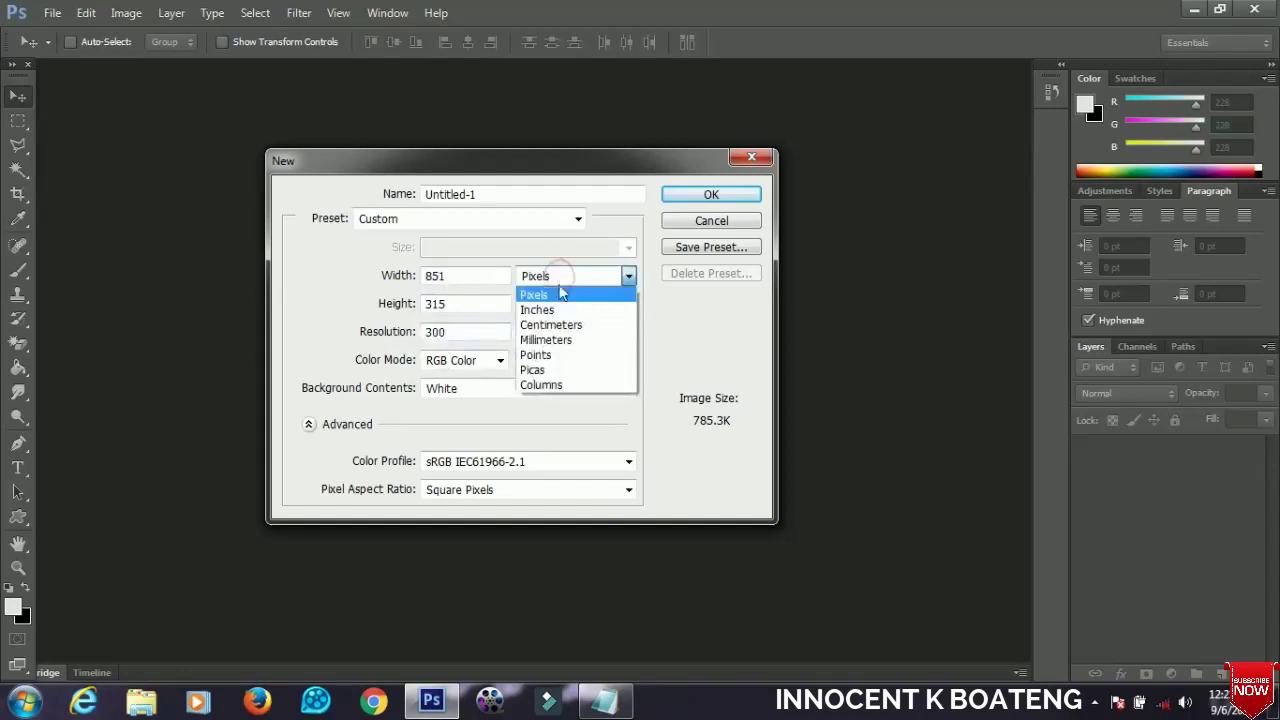
pyautogui.click(545, 295)
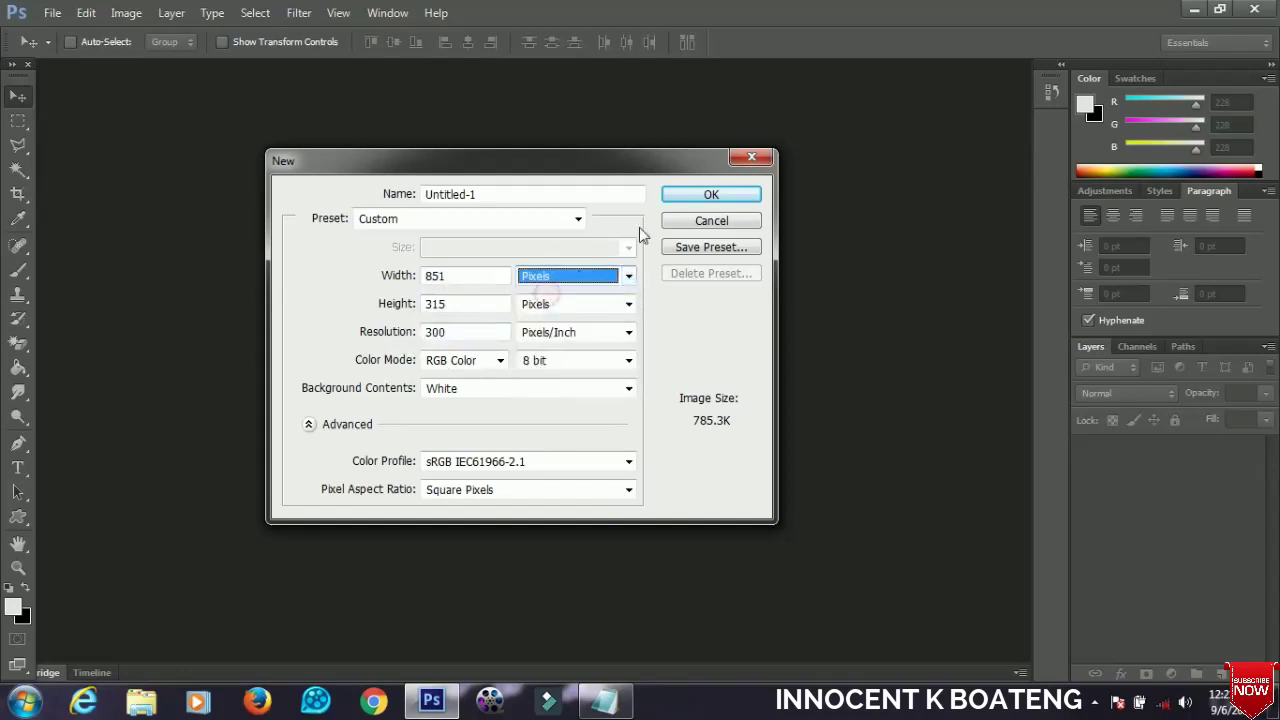
pyautogui.click(690, 197)
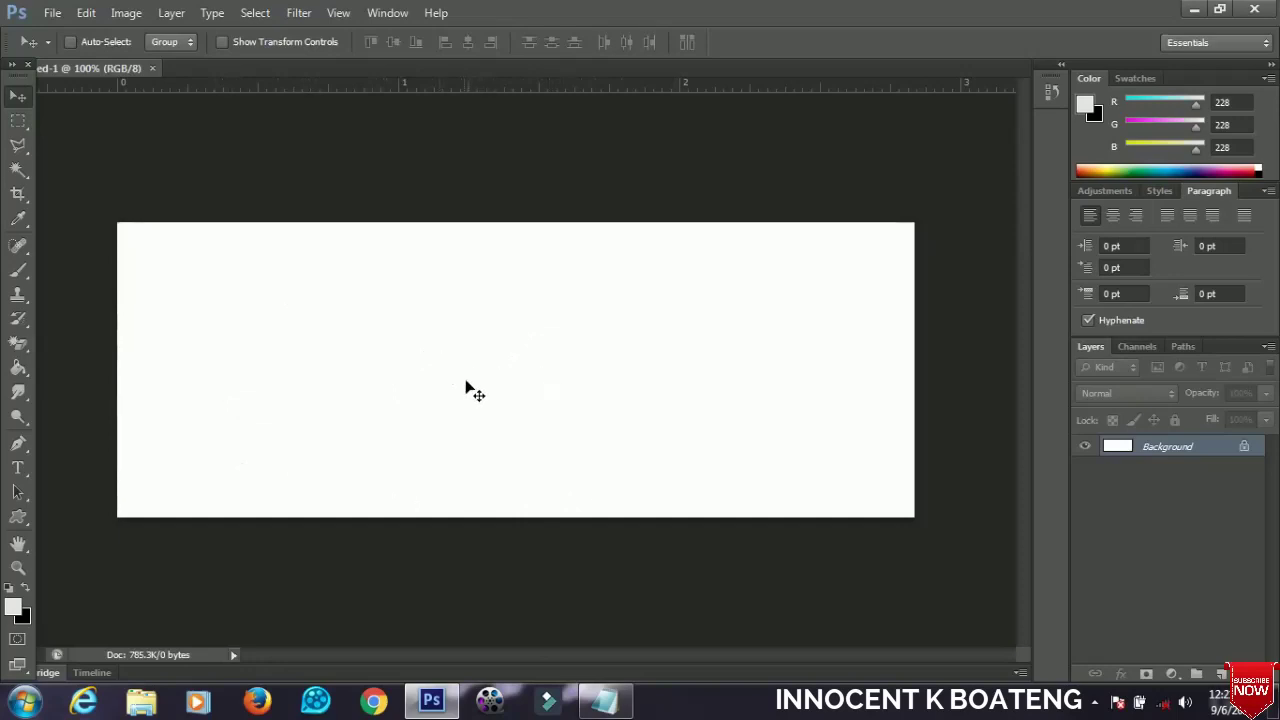
# Step: Fill the Background layer with light grey e4e4e4 using the Paint Bucket tool
pyautogui.click(20, 369)
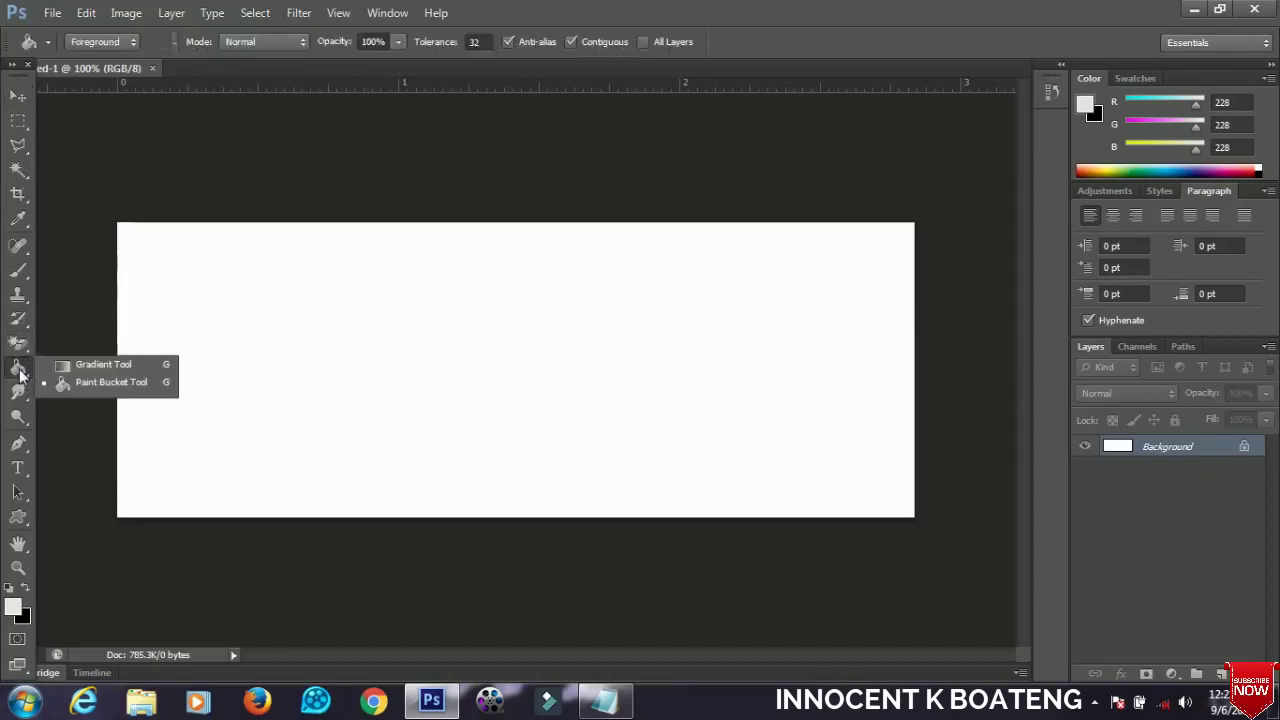
pyautogui.click(81, 382)
pyautogui.click(12, 606)
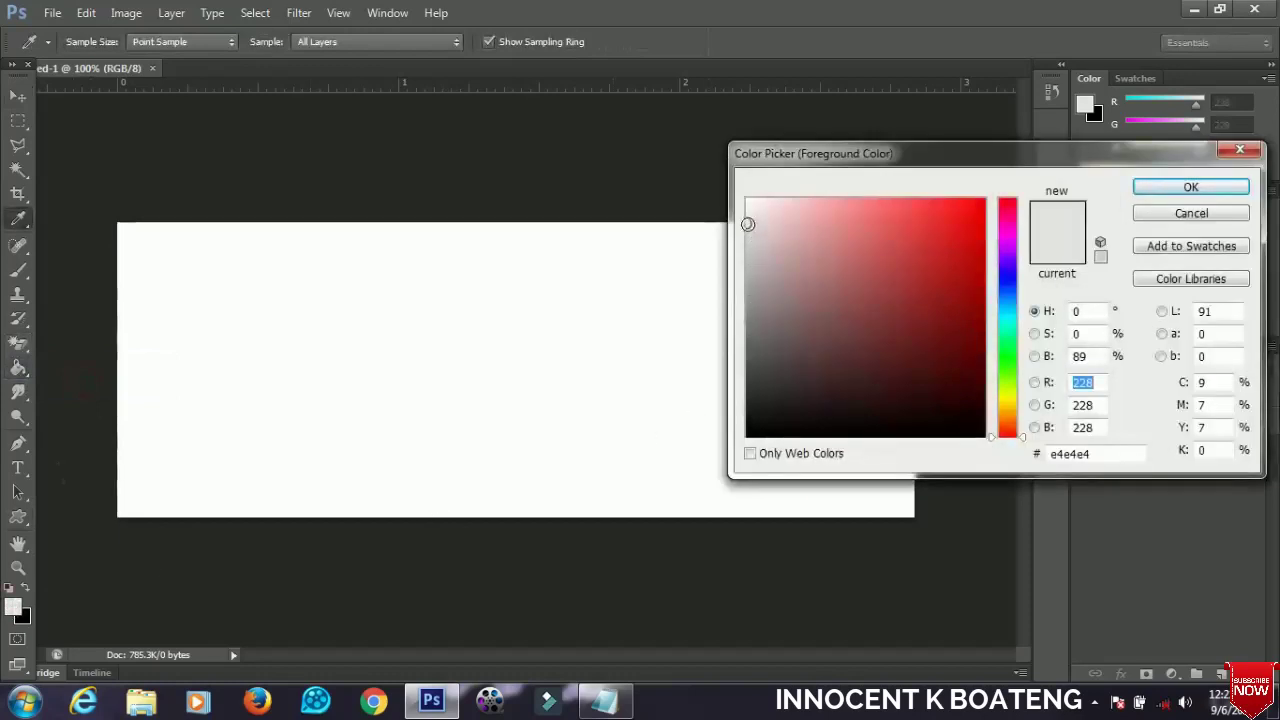
pyautogui.click(1160, 187)
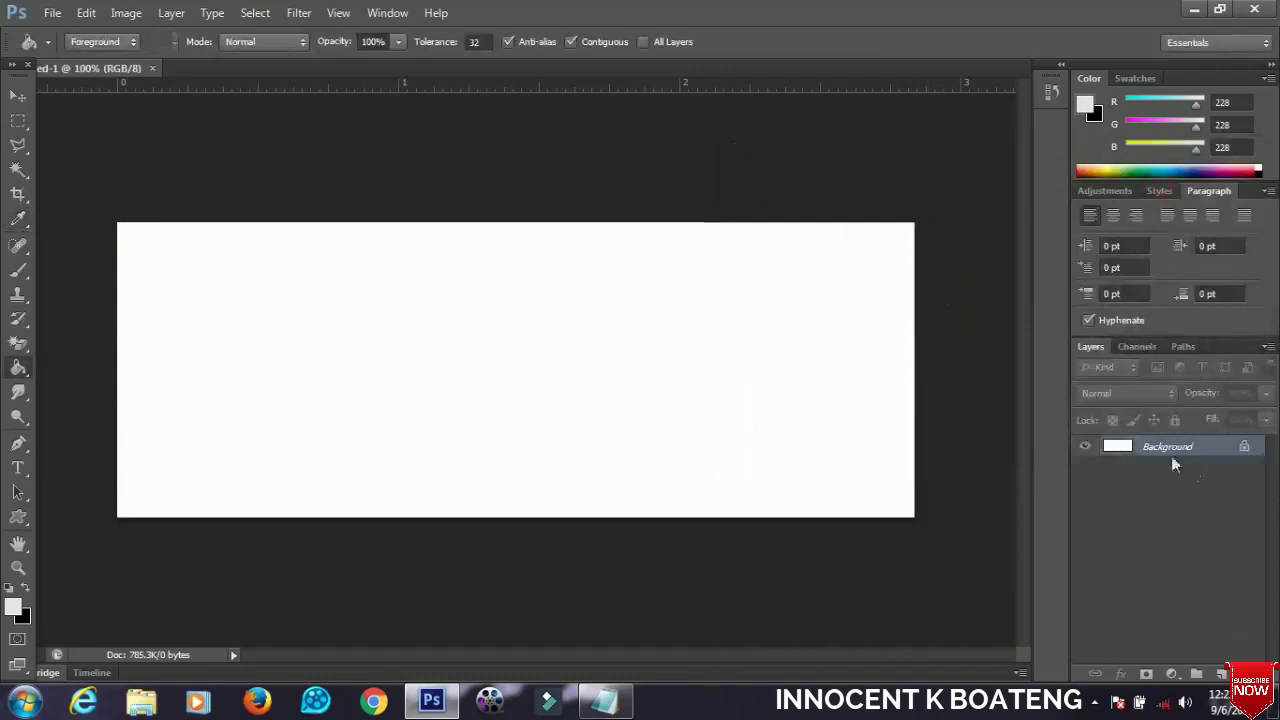
pyautogui.click(448, 356)
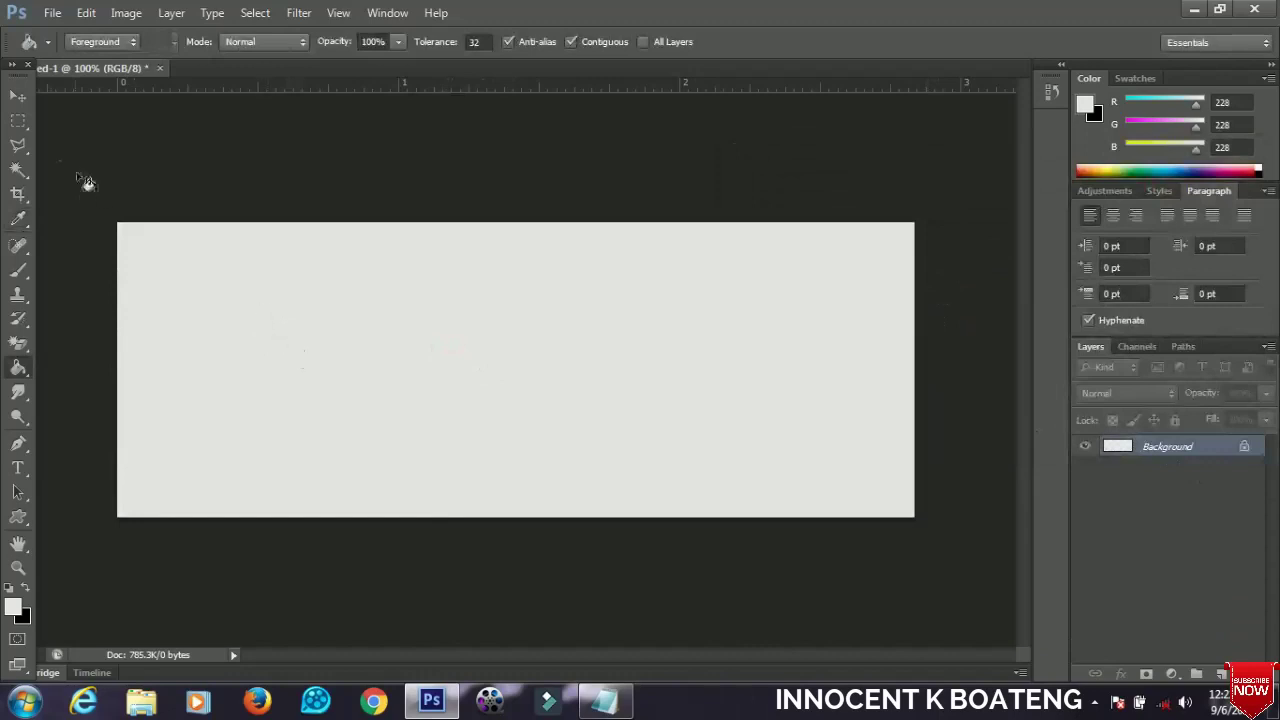
# Step: Draw an ellipse shape about 377 x 334 px that overlaps the canvas's right edge and extends past its bottom
pyautogui.click(18, 96)
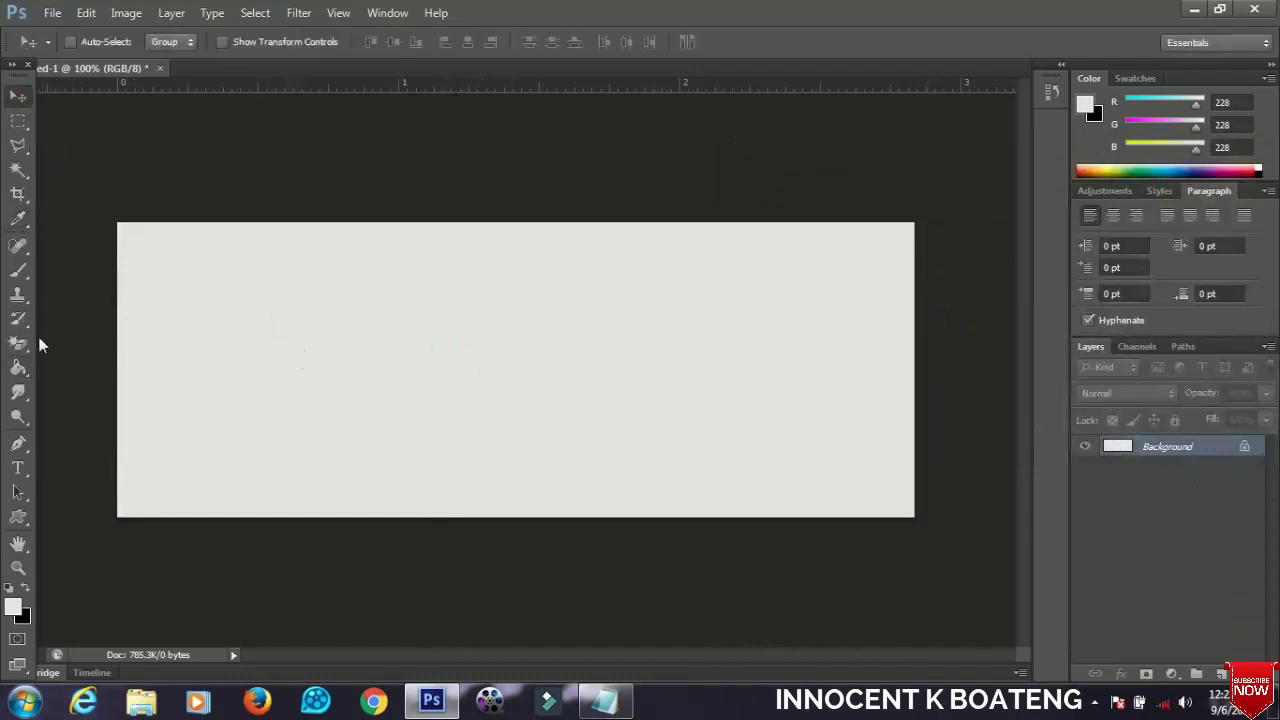
pyautogui.click(17, 520)
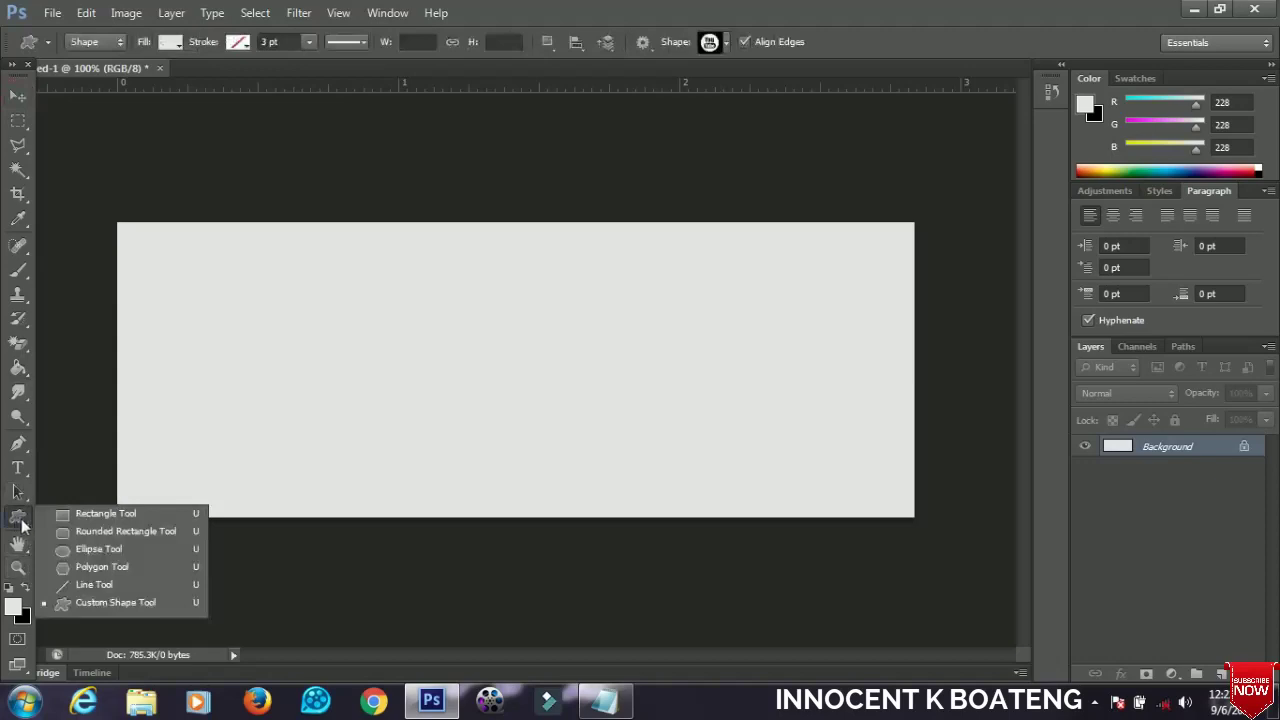
pyautogui.click(88, 549)
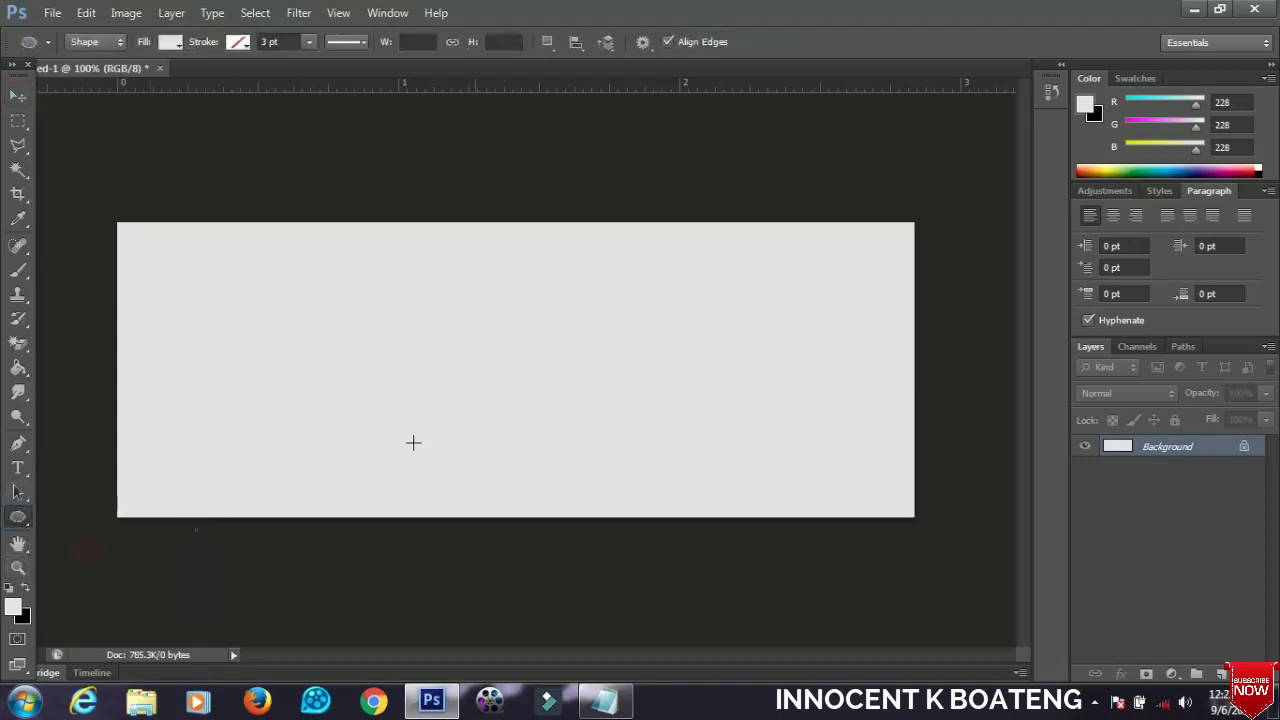
pyautogui.moveTo(689, 251); pyautogui.dragTo(1040, 562)
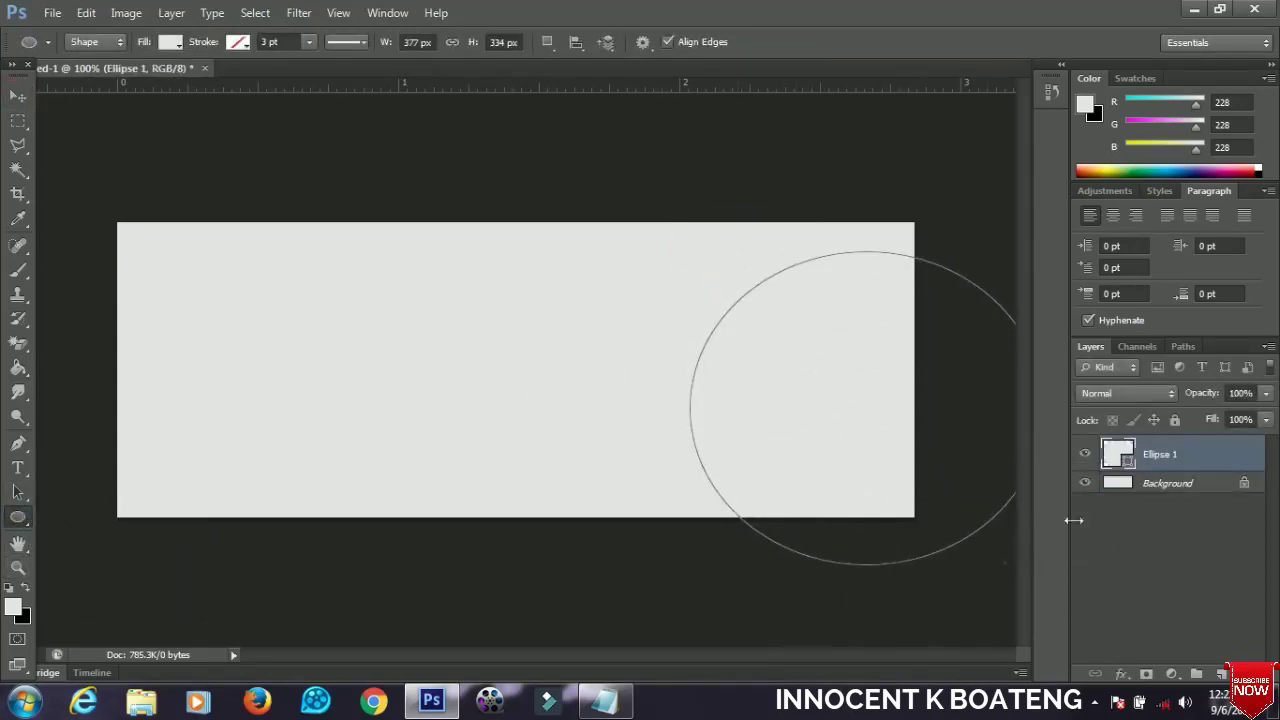
# Step: Copy the colour code 020142 from the Notepad list and apply it as the ellipse's fill in Photoshop
pyautogui.doubleClick(1130, 460)
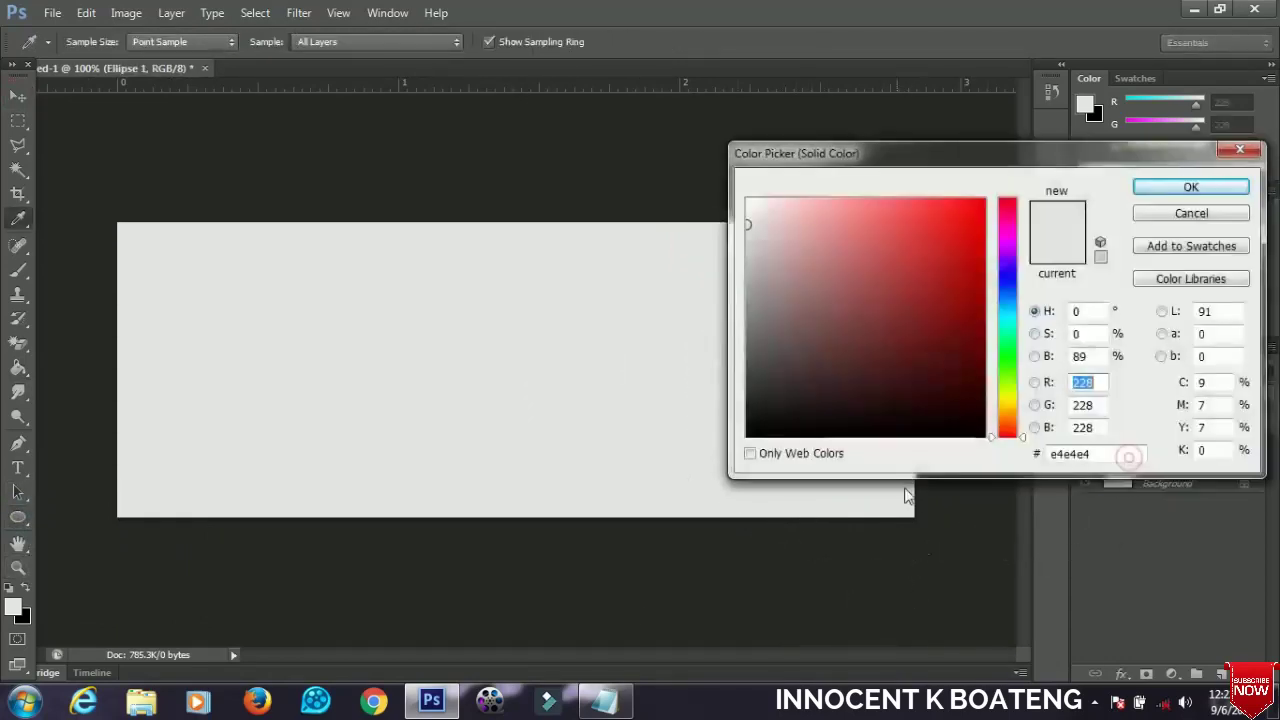
pyautogui.click(604, 700)
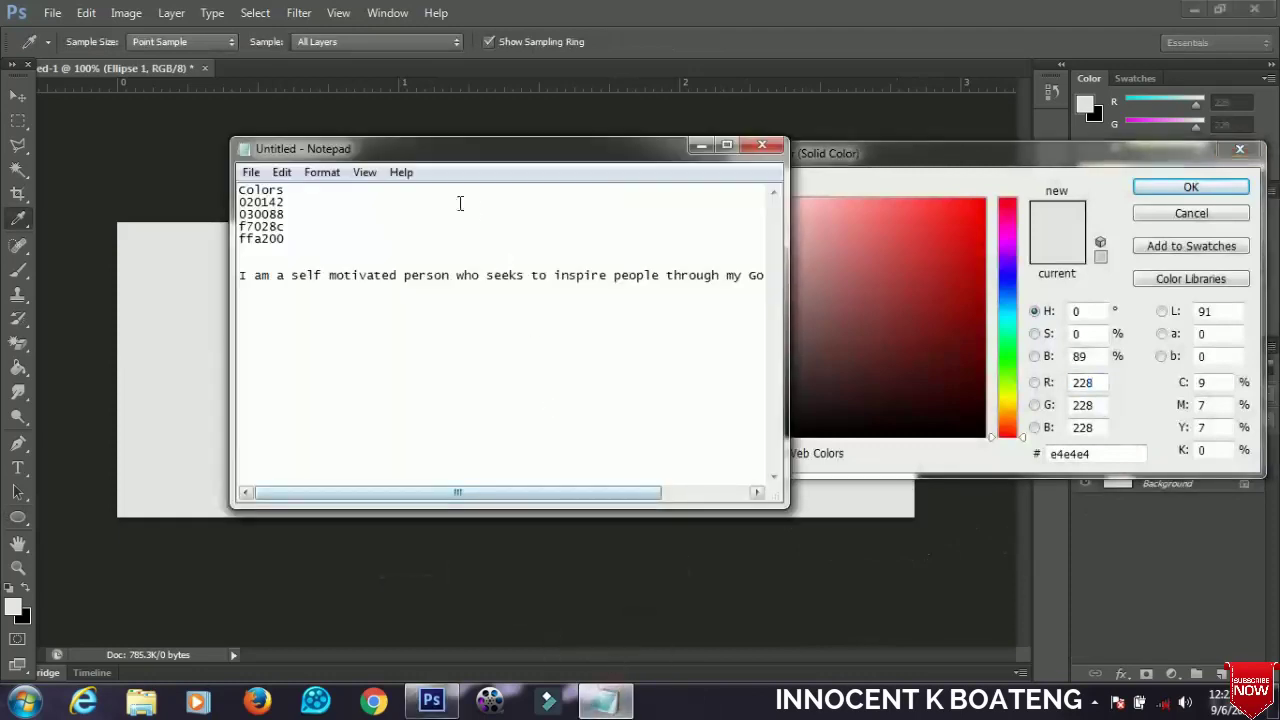
pyautogui.doubleClick(289, 202)
pyautogui.hotkey('ctrl', 'c')
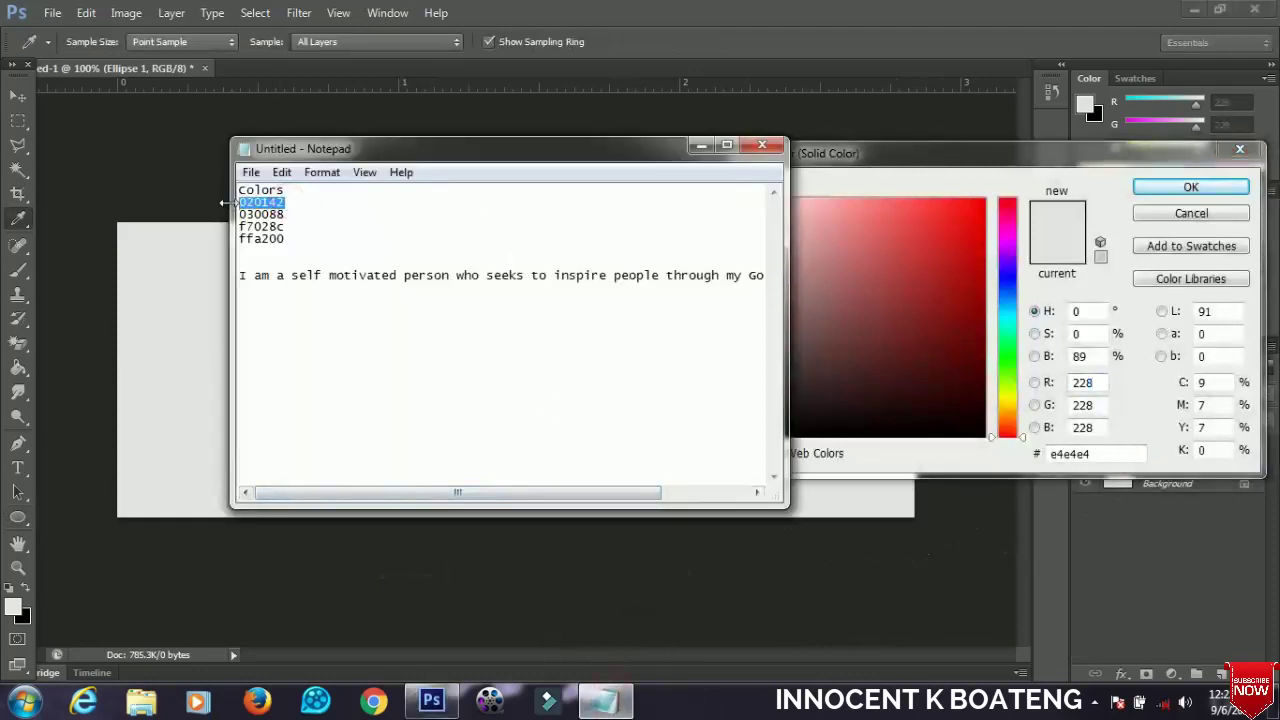
pyautogui.click(1125, 468)
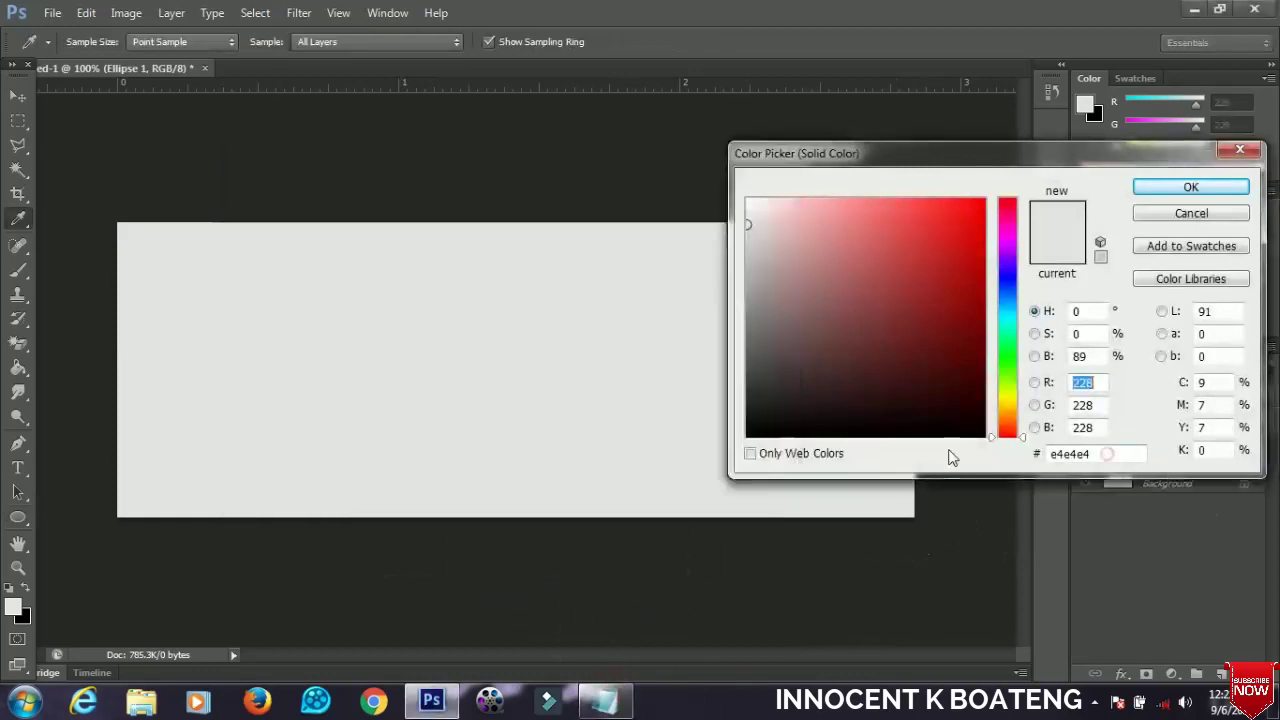
pyautogui.doubleClick(1078, 454)
pyautogui.hotkey('ctrl', 'v')
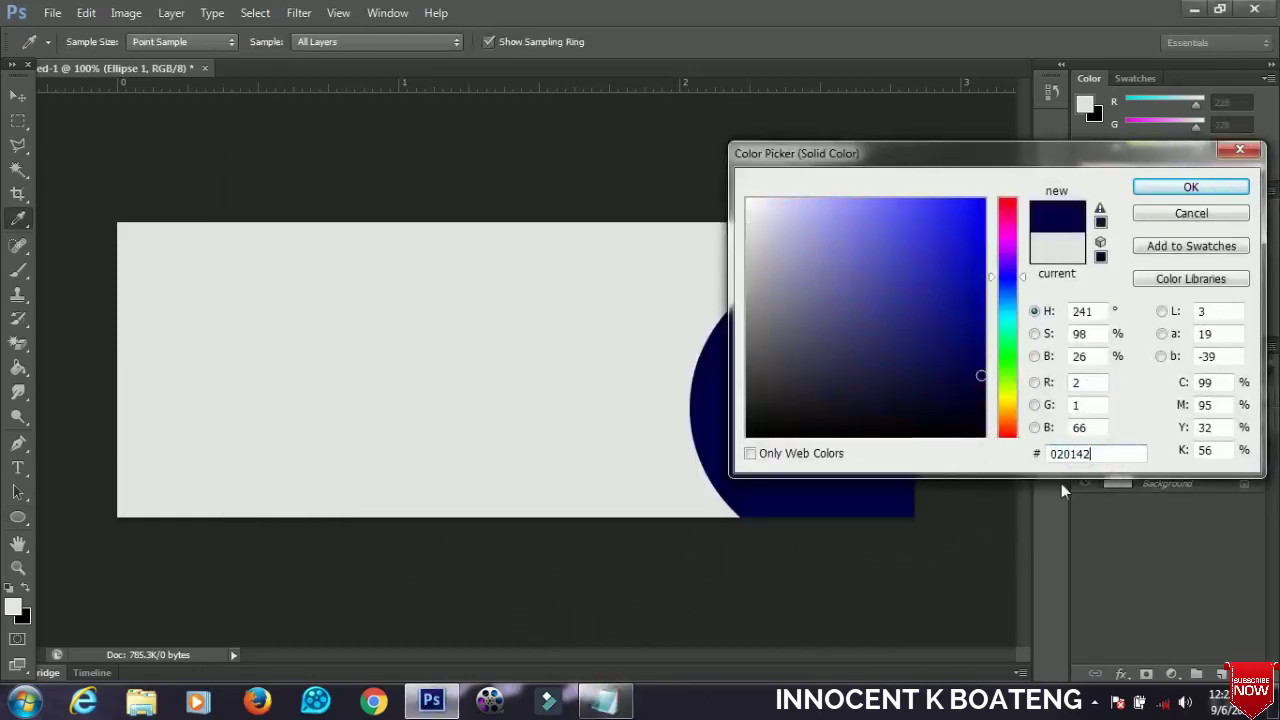
pyautogui.click(1186, 187)
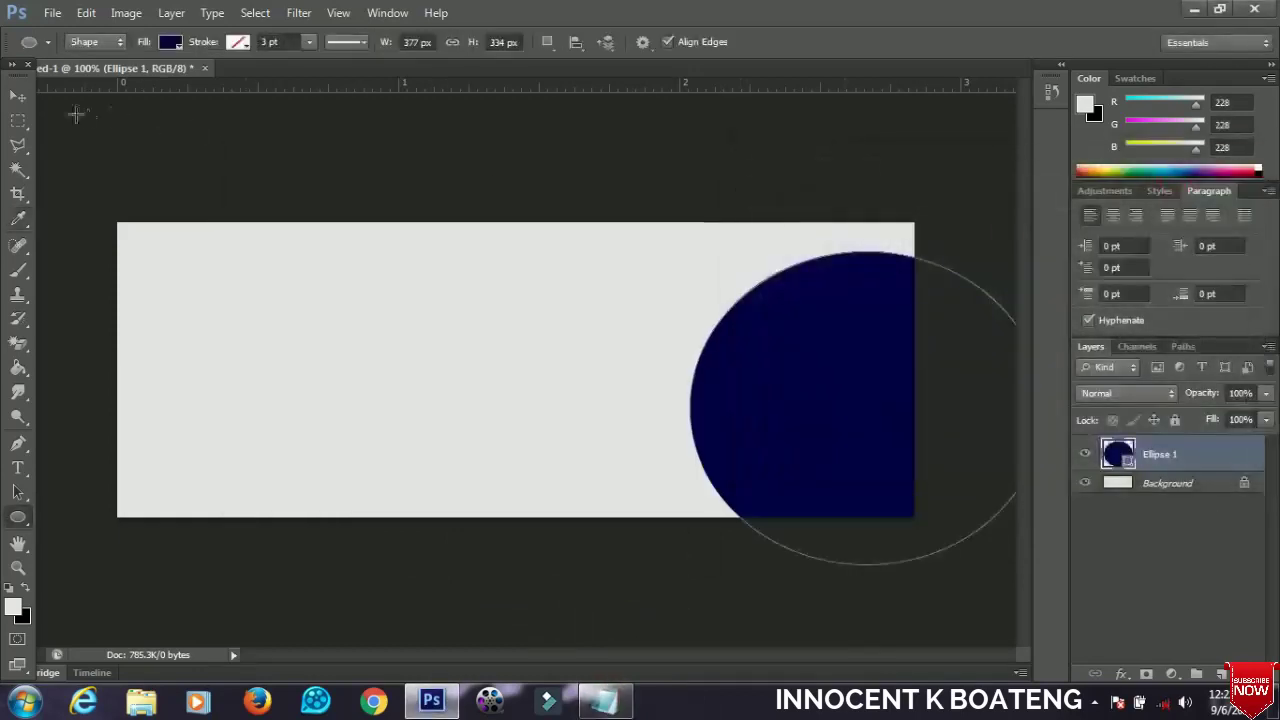
# Step: Reposition and enlarge the dark blue ellipse until it spans the canvas from top to bottom at the right end
pyautogui.click(17, 95)
pyautogui.moveTo(823, 443); pyautogui.dragTo(799, 433)
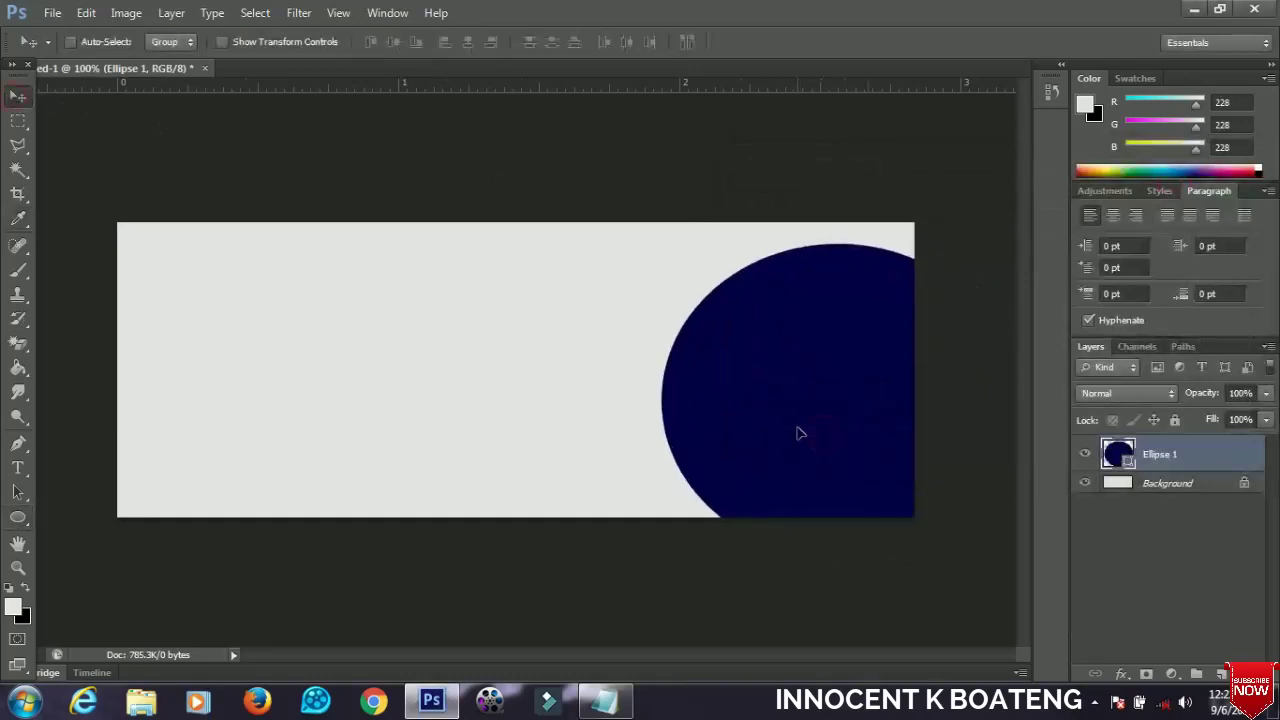
pyautogui.hotkey('ctrl', 't')
pyautogui.moveTo(663, 557); pyautogui.dragTo(643, 572)
pyautogui.press('Return')
pyautogui.moveTo(780, 437); pyautogui.dragTo(792, 423)
pyautogui.hotkey('ctrl', 't')
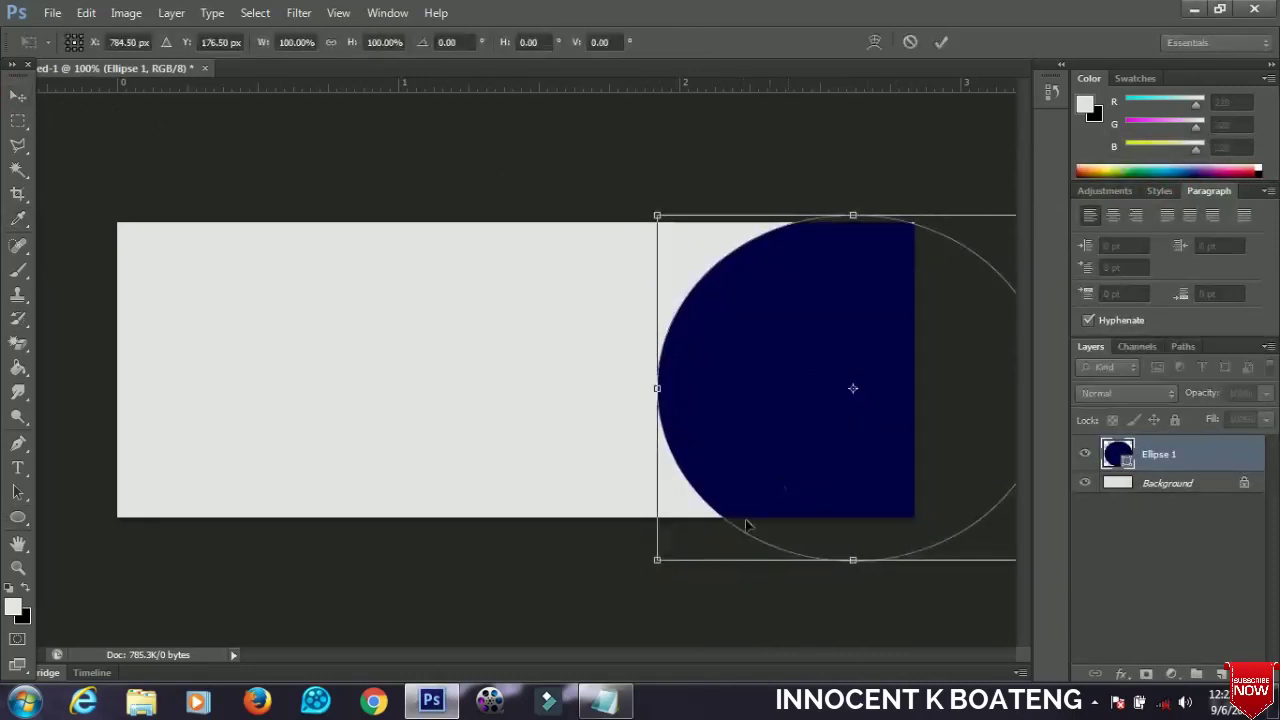
pyautogui.moveTo(652, 567); pyautogui.dragTo(649, 570)
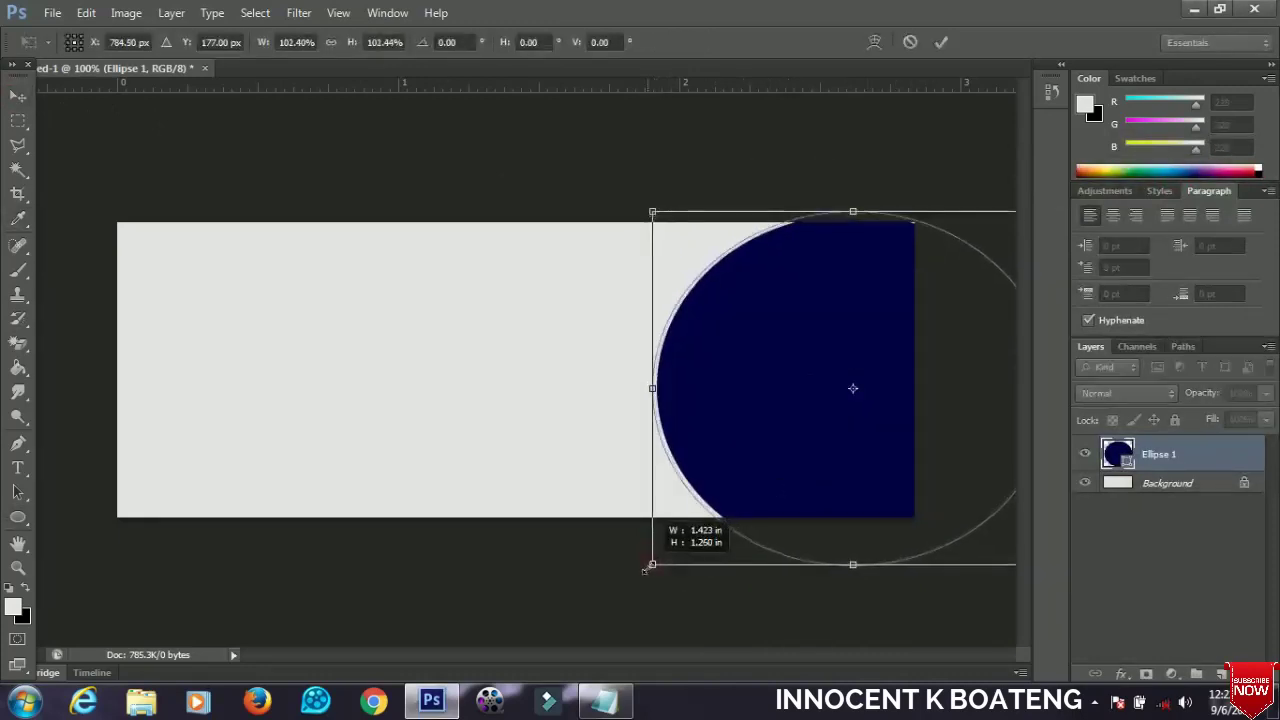
pyautogui.press('Return')
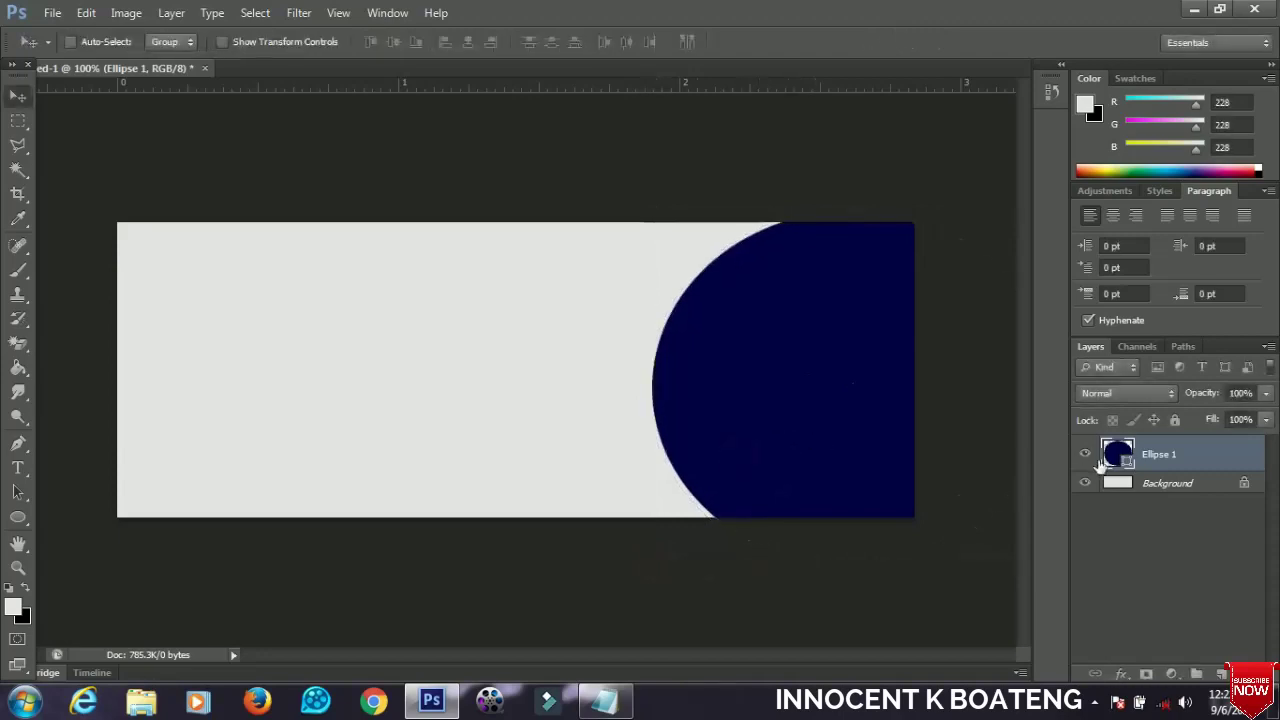
# Step: Duplicate the ellipse layer and recolour the original Ellipse 1 beneath it with 030088, copied from the Notepad list
pyautogui.hotkey('ctrl', 'j')
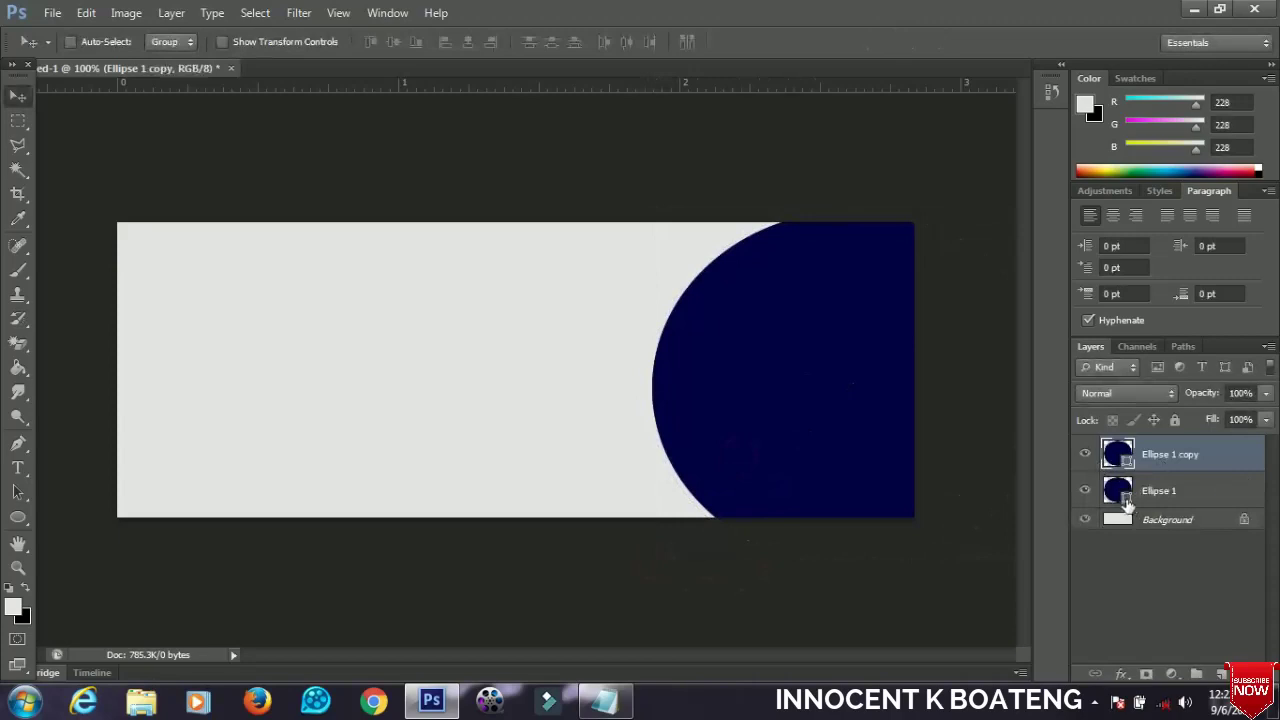
pyautogui.doubleClick(1123, 498)
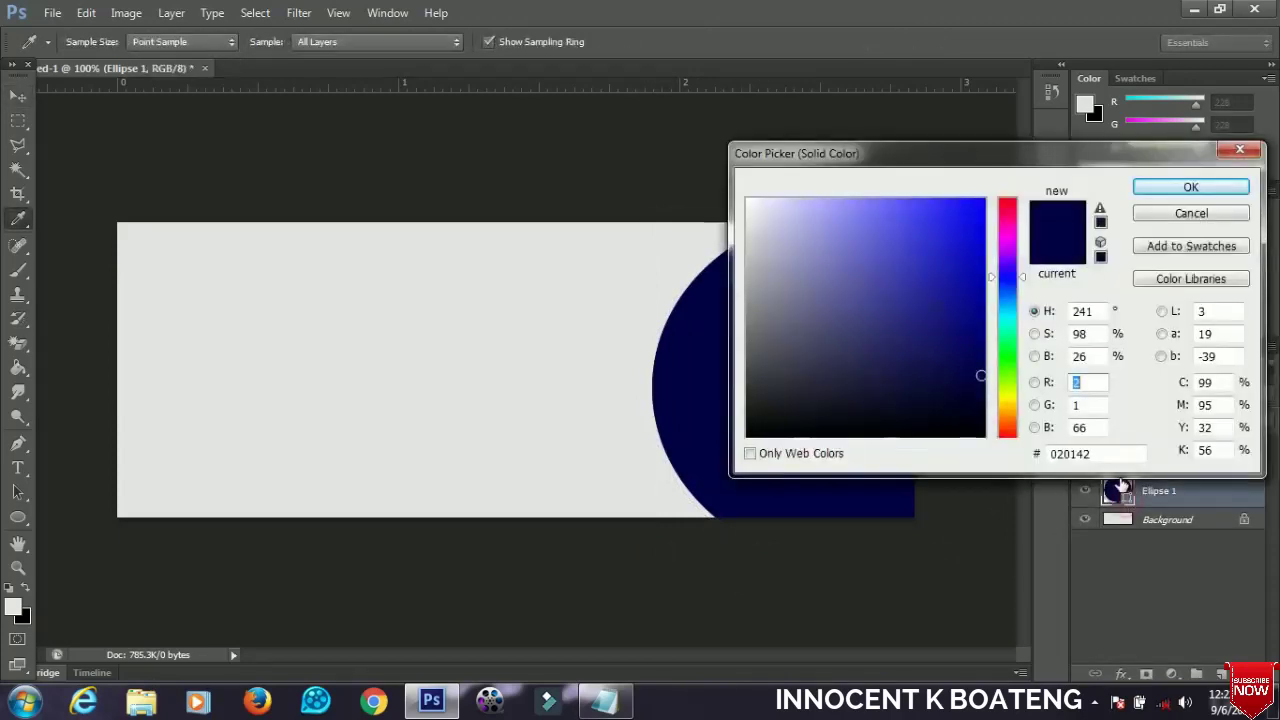
pyautogui.moveTo(1000, 160); pyautogui.dragTo(762, 195)
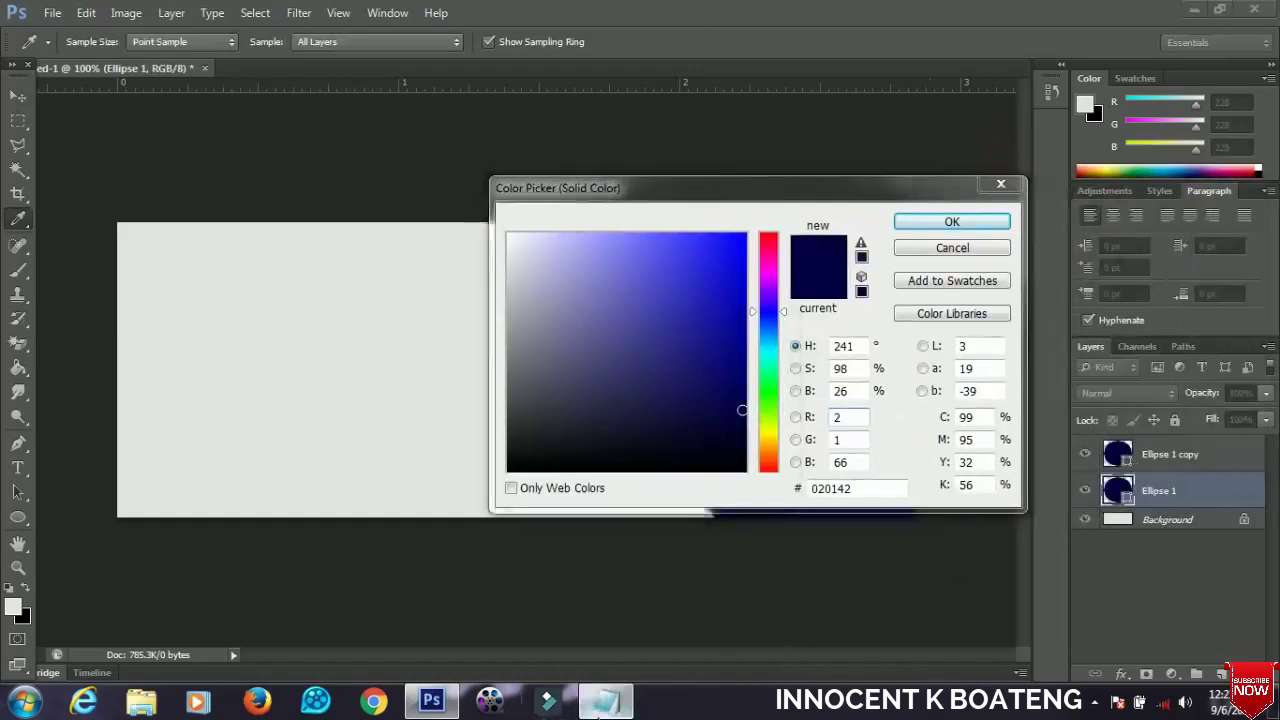
pyautogui.click(590, 703)
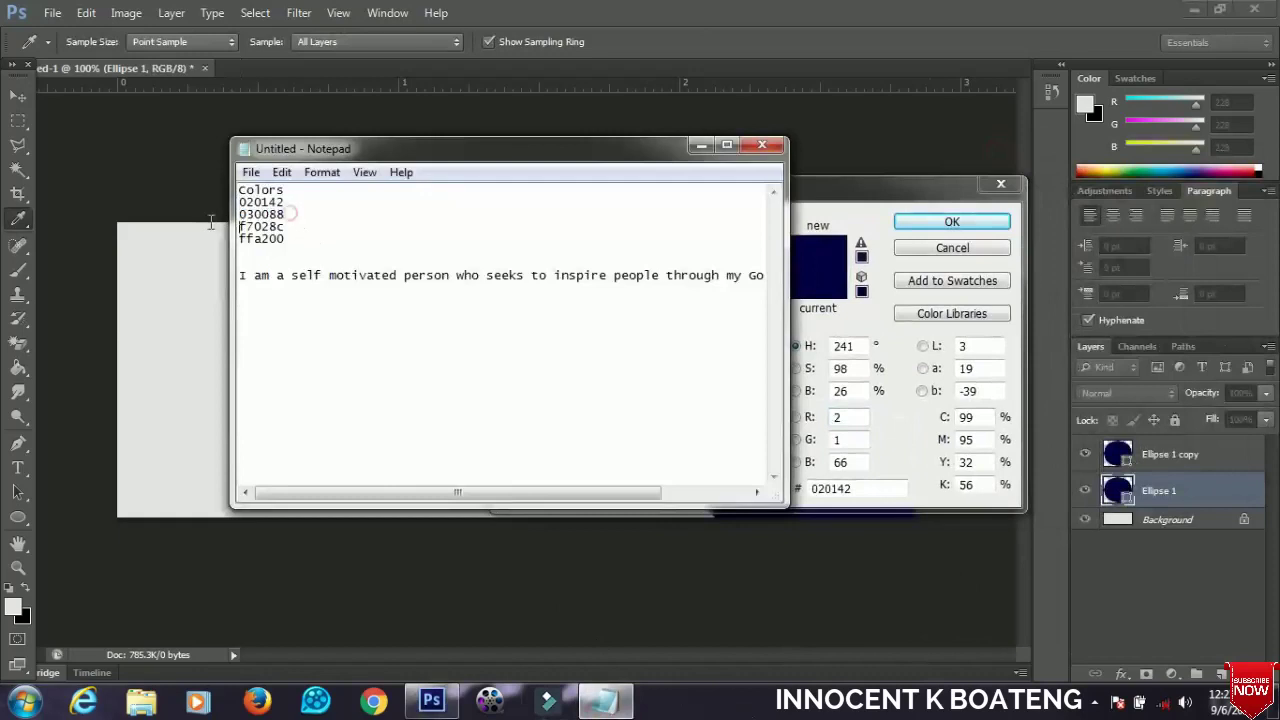
pyautogui.moveTo(295, 214); pyautogui.dragTo(238, 214)
pyautogui.hotkey('ctrl', 'c')
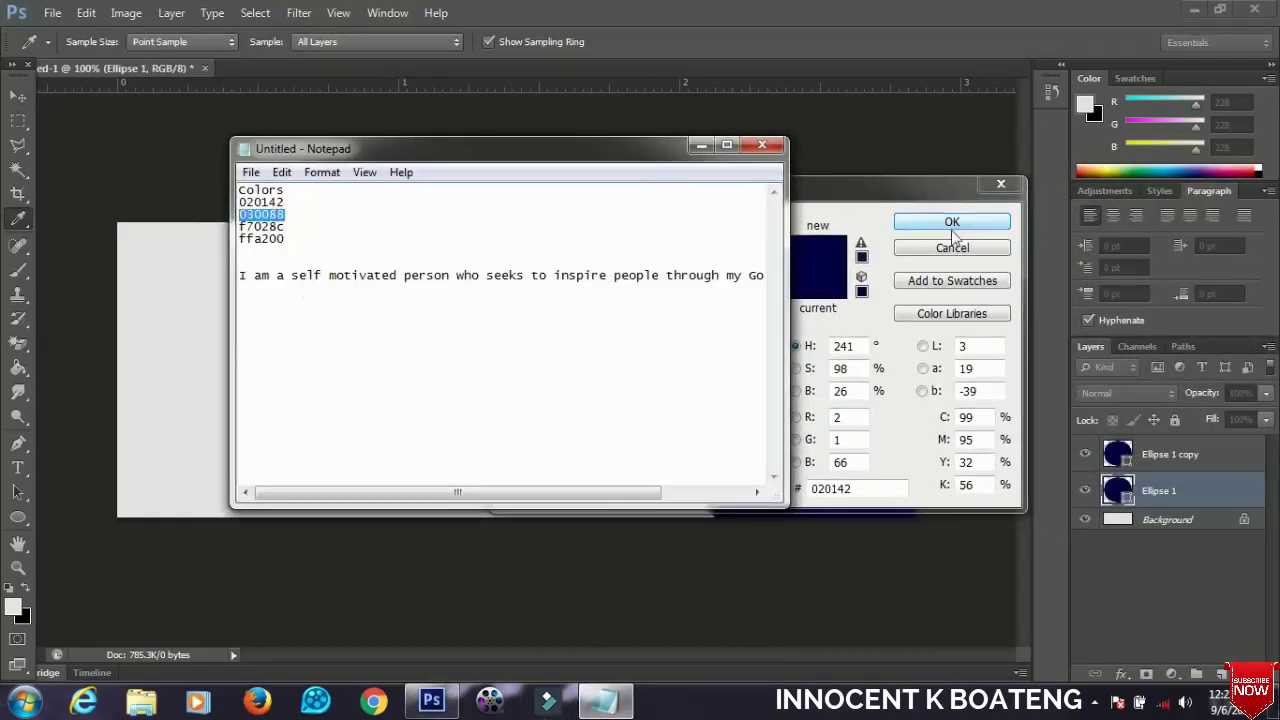
pyautogui.click(888, 490)
pyautogui.moveTo(872, 488); pyautogui.dragTo(716, 505)
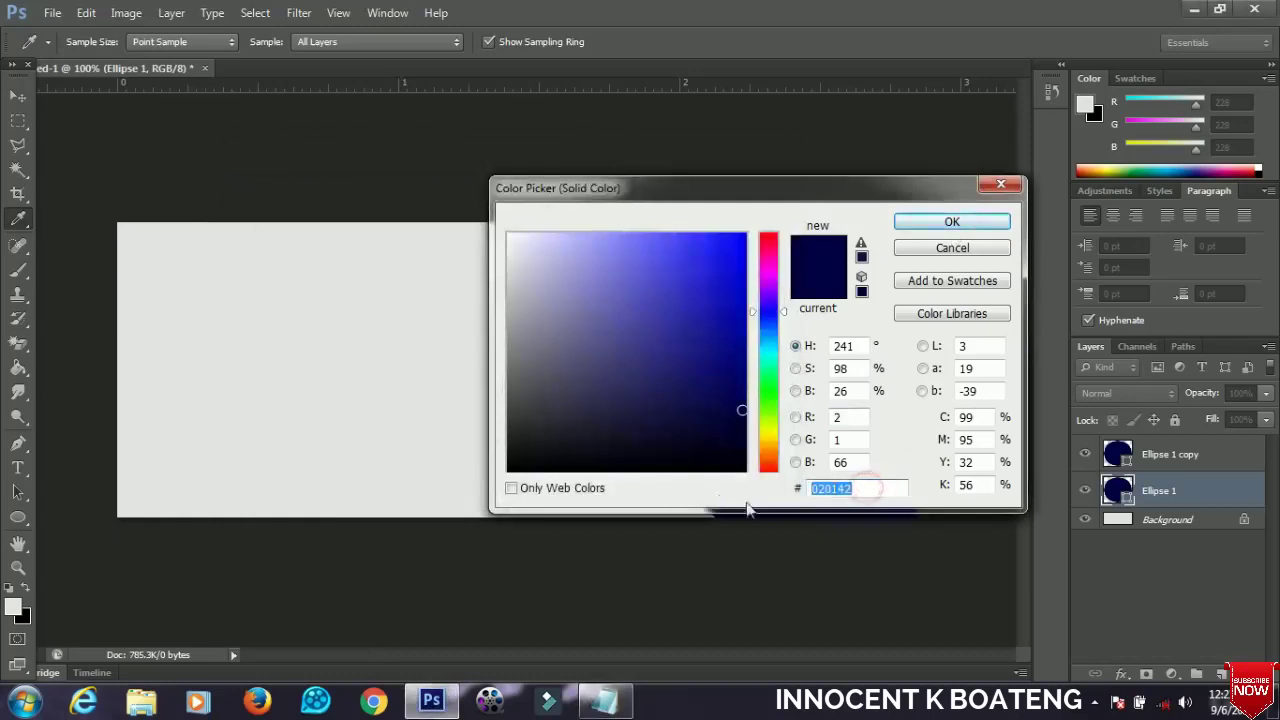
pyautogui.hotkey('ctrl', 'v')
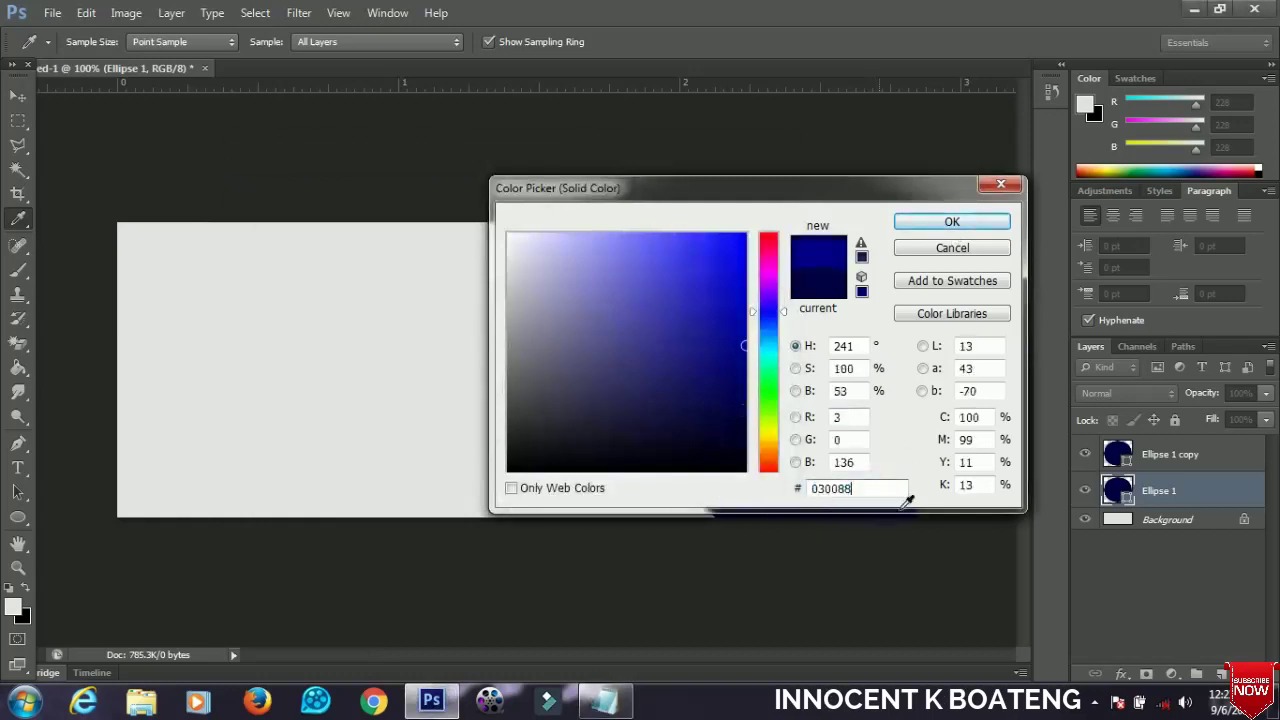
pyautogui.click(945, 224)
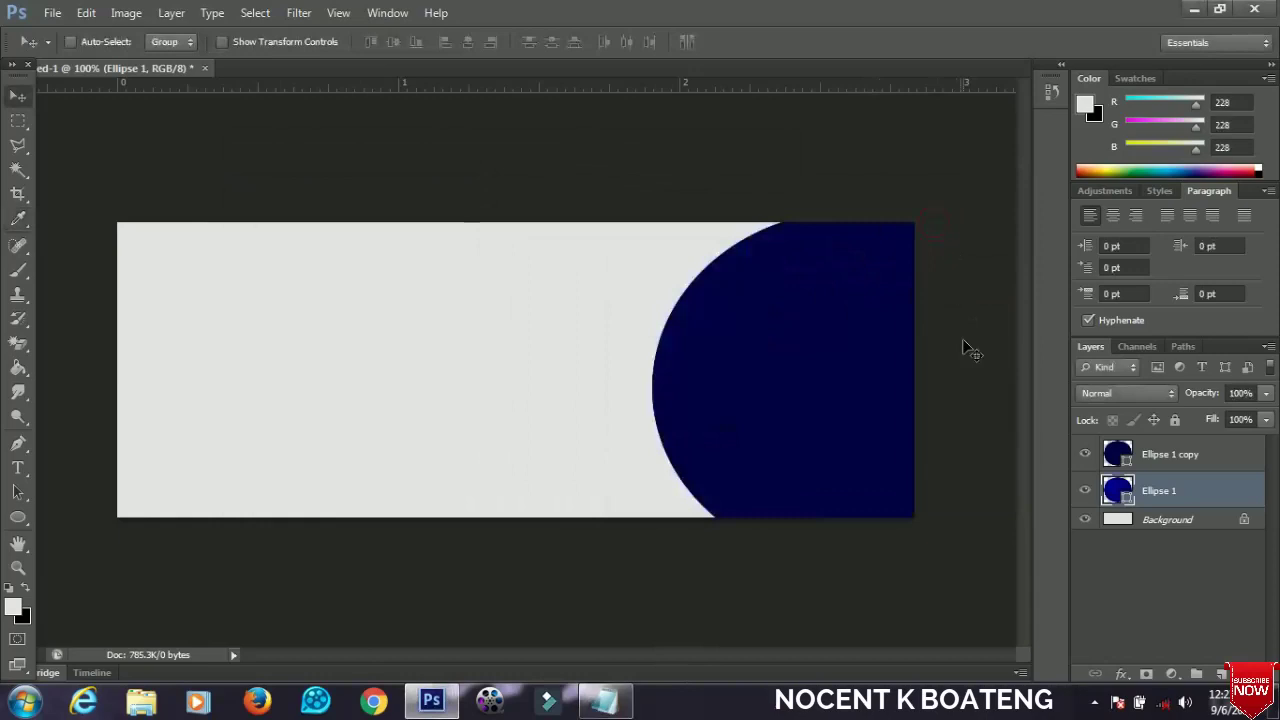
# Step: Nudge the blue Ellipse 1 leftward and slightly up so a narrow blue crescent shows beside the dark blue ellipse
pyautogui.press('Left')
pyautogui.press('Left')
pyautogui.press('Left')
pyautogui.press('Left')
pyautogui.press('Left')
pyautogui.press('Left')
pyautogui.press('Left')
pyautogui.press('Left')
pyautogui.press('Left')
pyautogui.press('Left')
pyautogui.press('Left')
pyautogui.press('Left')
pyautogui.press('Left')
pyautogui.press('Left')
pyautogui.press('Left')
pyautogui.press('Left')
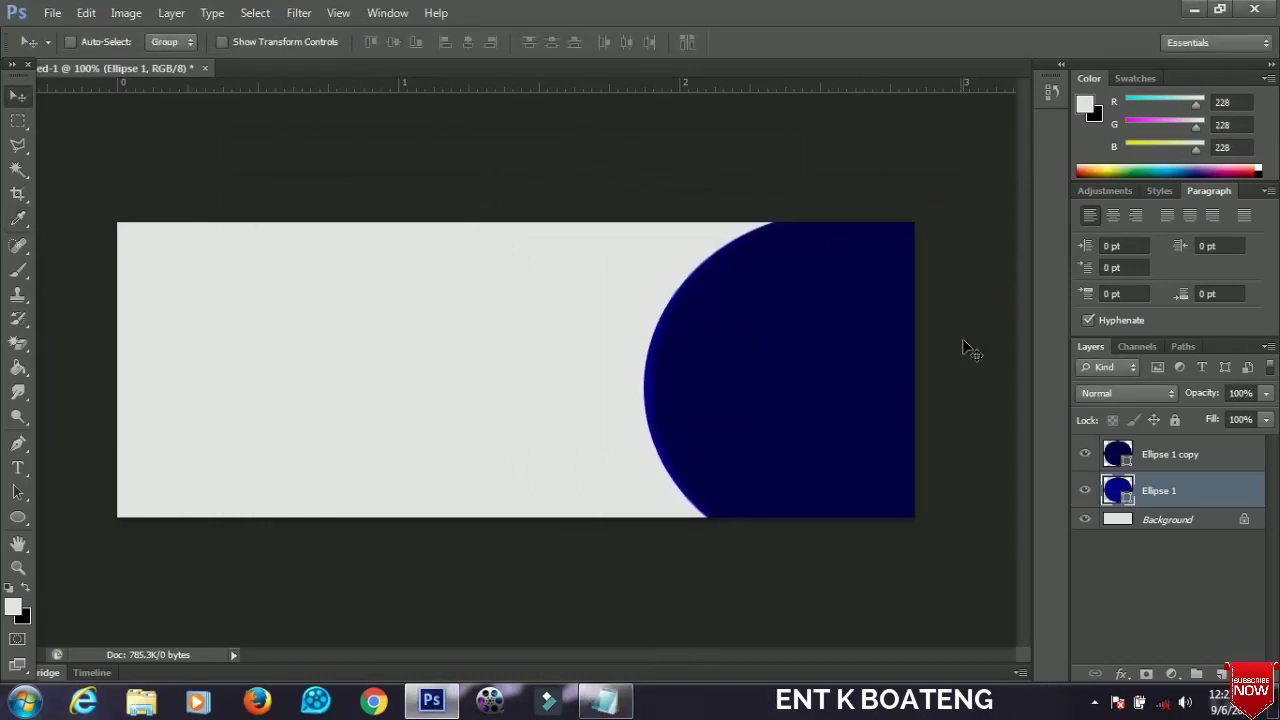
pyautogui.press('Left')
pyautogui.press('Left')
pyautogui.press('Left')
pyautogui.press('Left')
pyautogui.press('Left')
pyautogui.press('Left')
pyautogui.press('Left')
pyautogui.press('Left')
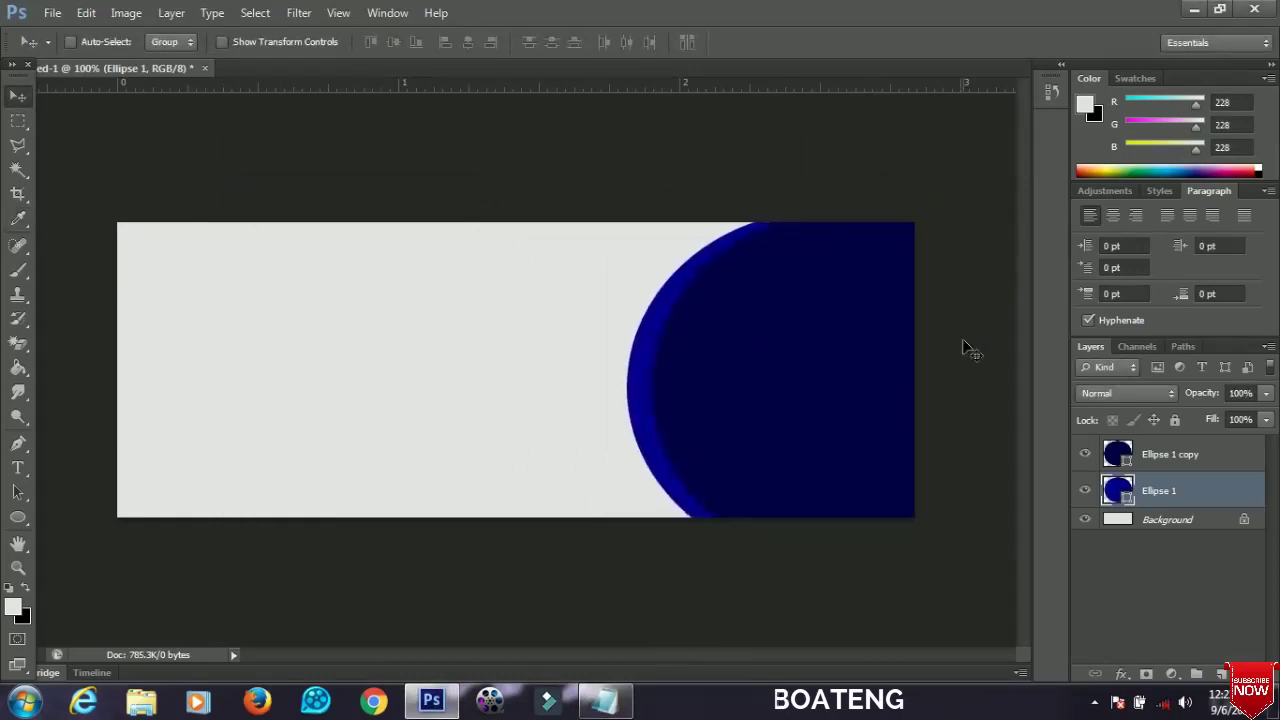
pyautogui.press('Left')
pyautogui.press('Left')
pyautogui.press('Left')
pyautogui.press('Right')
pyautogui.press('Right')
pyautogui.press('Right')
pyautogui.press('Right')
pyautogui.press('Right')
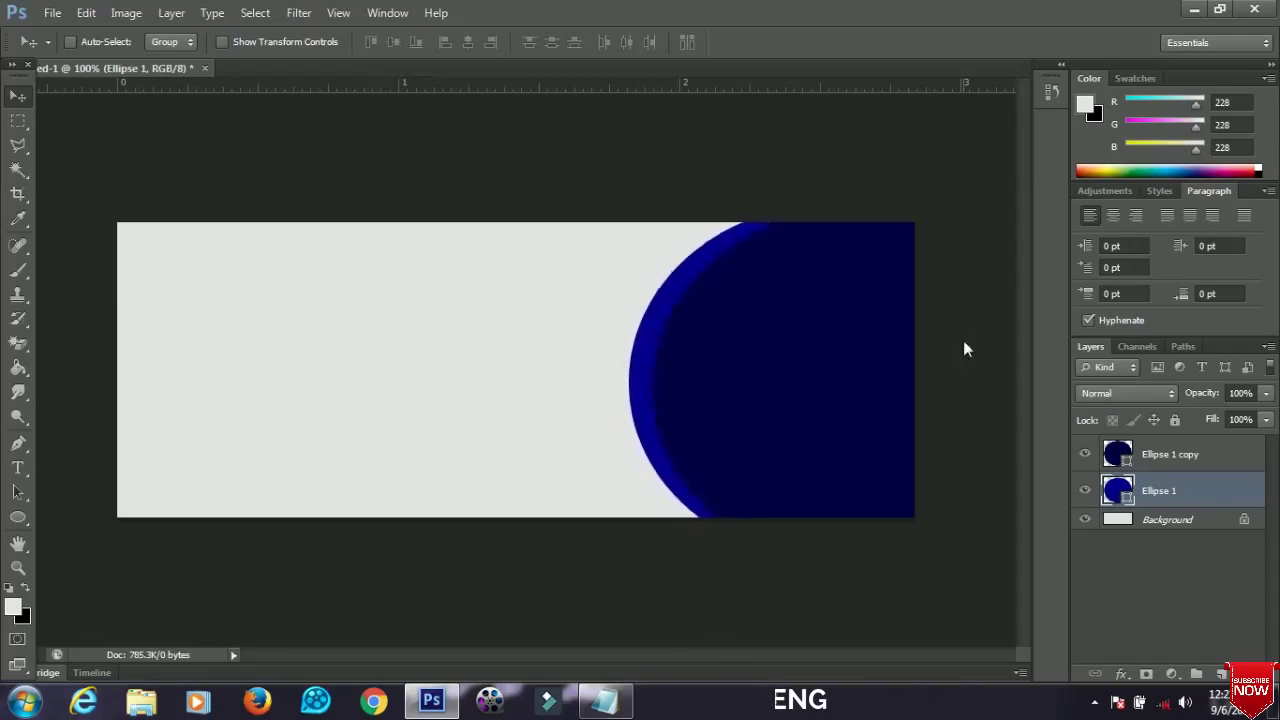
pyautogui.press('Left')
pyautogui.press('Left')
pyautogui.press('Left')
pyautogui.press('Left')
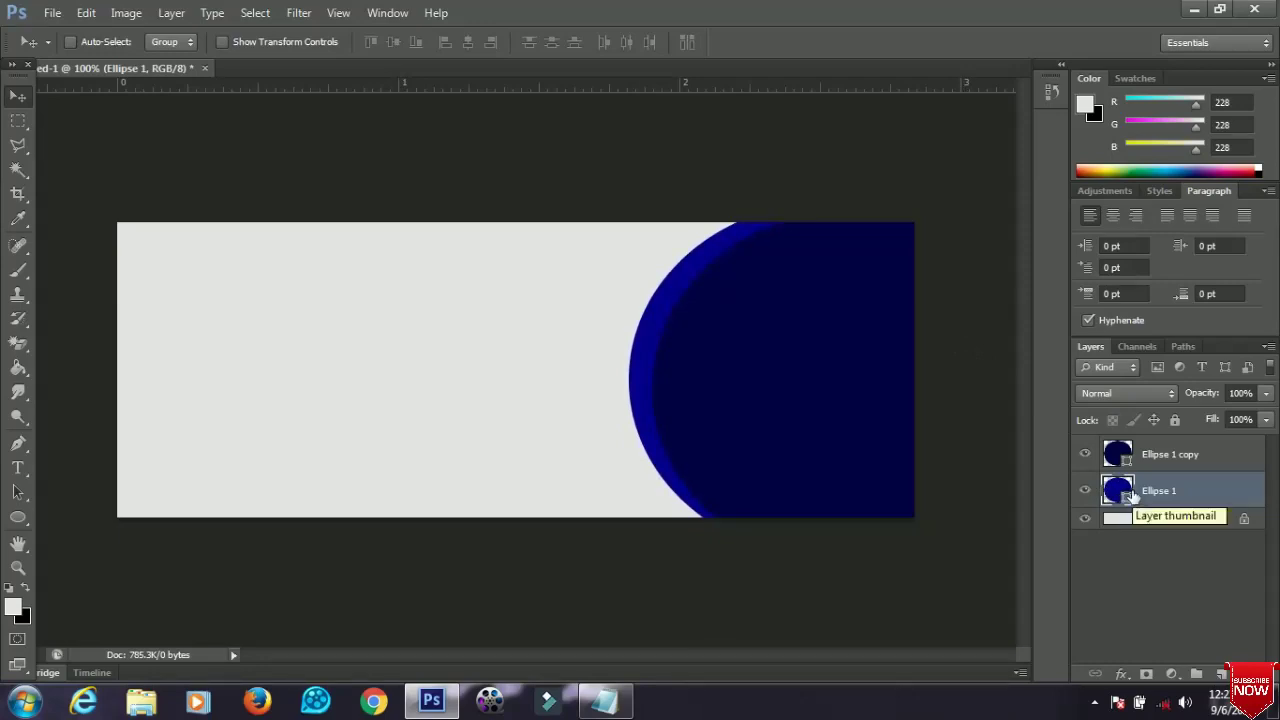
# Step: Duplicate Ellipse 1, recolour the lower one f7028c from the Notepad list, and offset it leftward as a pink crescent
pyautogui.hotkey('ctrl', 'j')
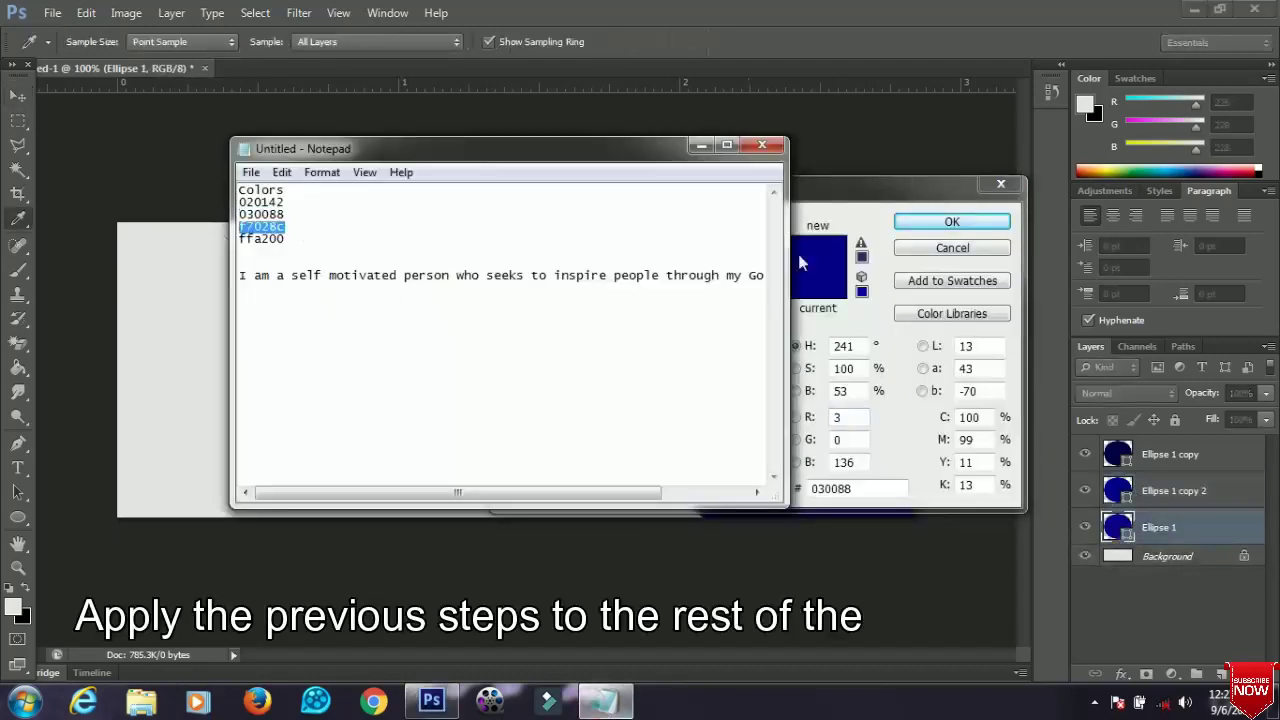
pyautogui.click(770, 497)
pyautogui.hotkey('ctrl', 'v')
pyautogui.press('Return')
pyautogui.press('v')
pyautogui.hotkey('shift', 'Left')
pyautogui.hotkey('shift', 'Left')
pyautogui.hotkey('shift', 'Left')
# Step: Duplicate the pink ellipse, recolour the lowest one ffa200 from the Notepad list, and offset it leftward as an orange crescent
pyautogui.hotkey('ctrl', 'j')
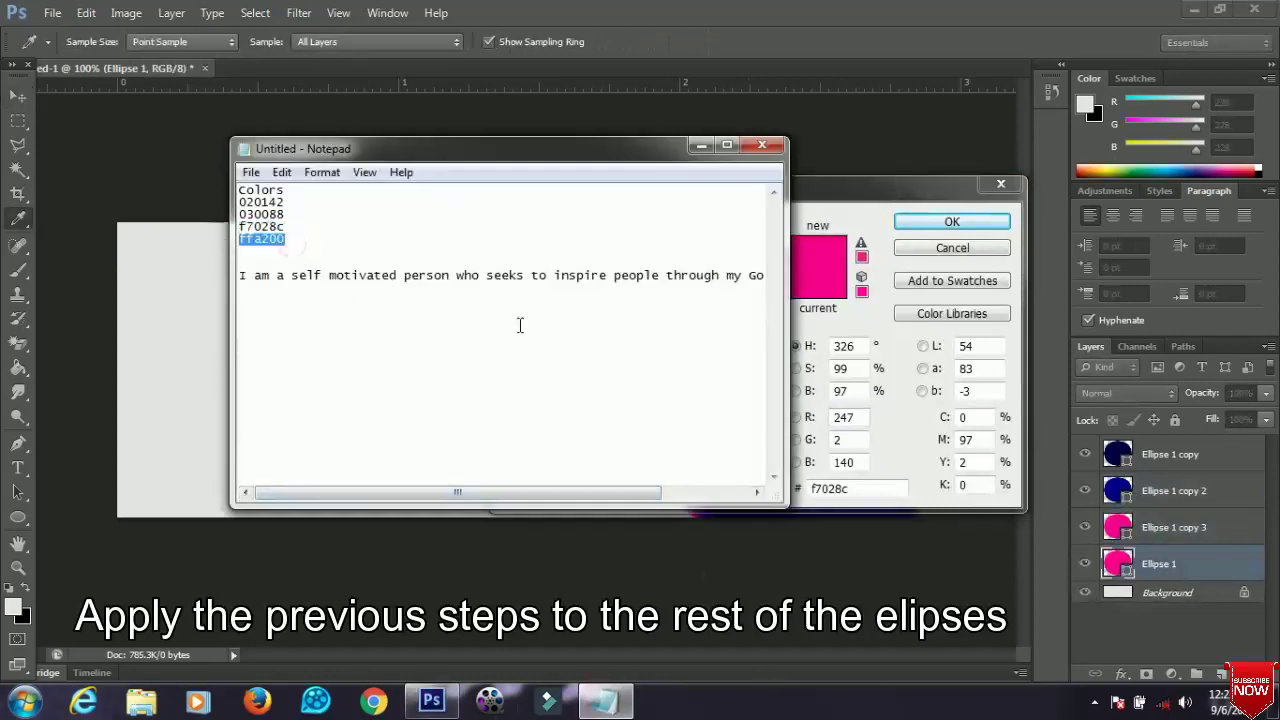
pyautogui.click(738, 490)
pyautogui.write('ff9e00')
pyautogui.click(952, 221)
pyautogui.press('v')
pyautogui.hotkey('shift', 'Left')
pyautogui.hotkey('shift', 'Left')
pyautogui.hotkey('shift', 'Left')
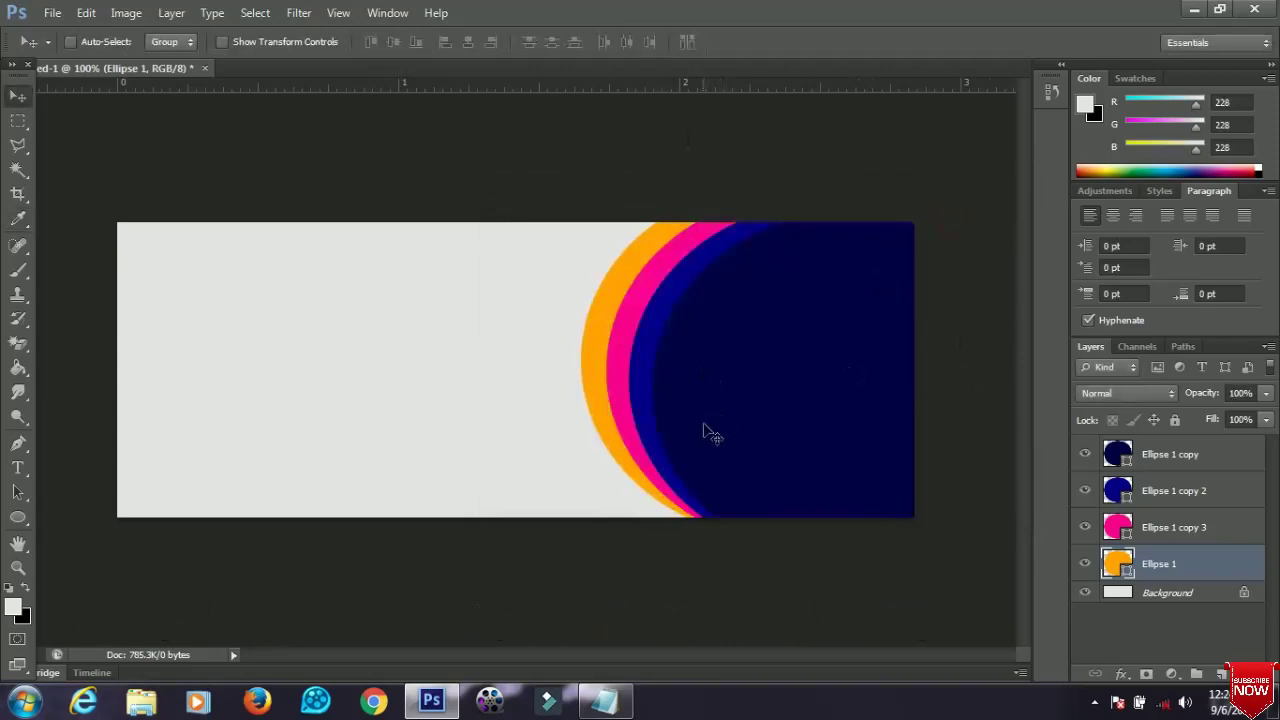
# Step: Open the My image file from the desktop in Photoshop and bring the portrait into the banner document
pyautogui.click(1194, 10)
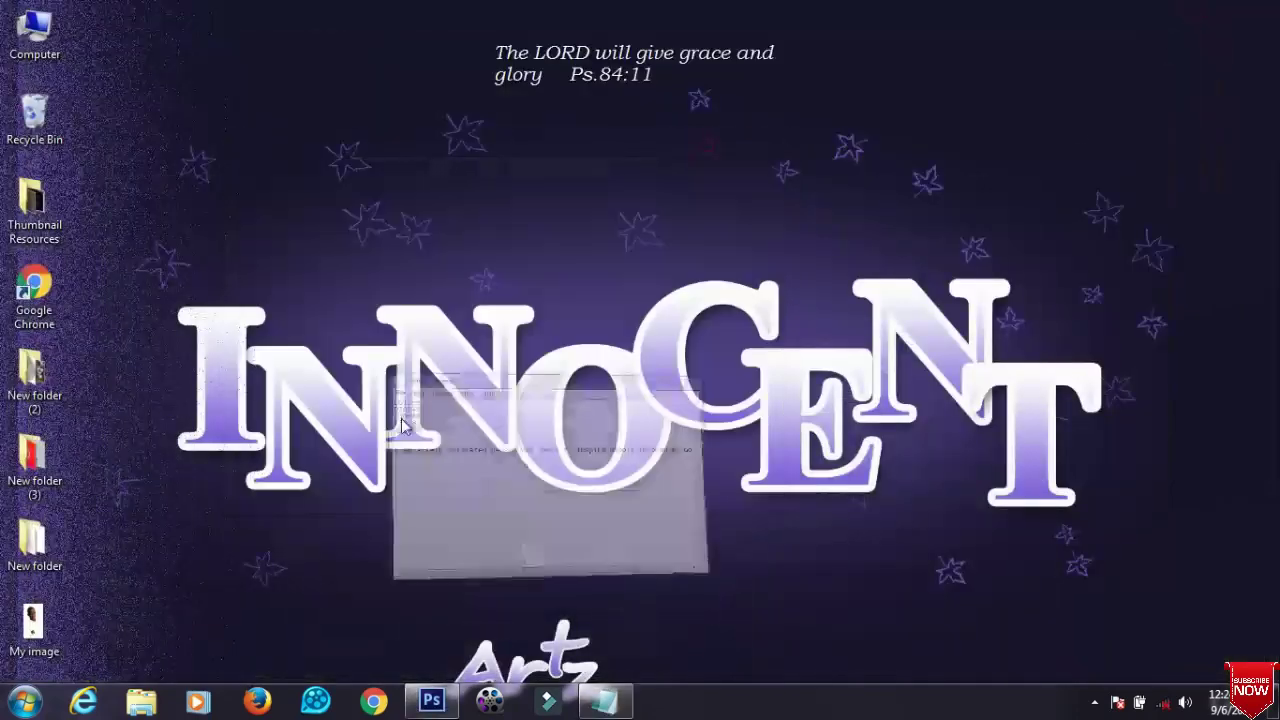
pyautogui.doubleClick(27, 638)
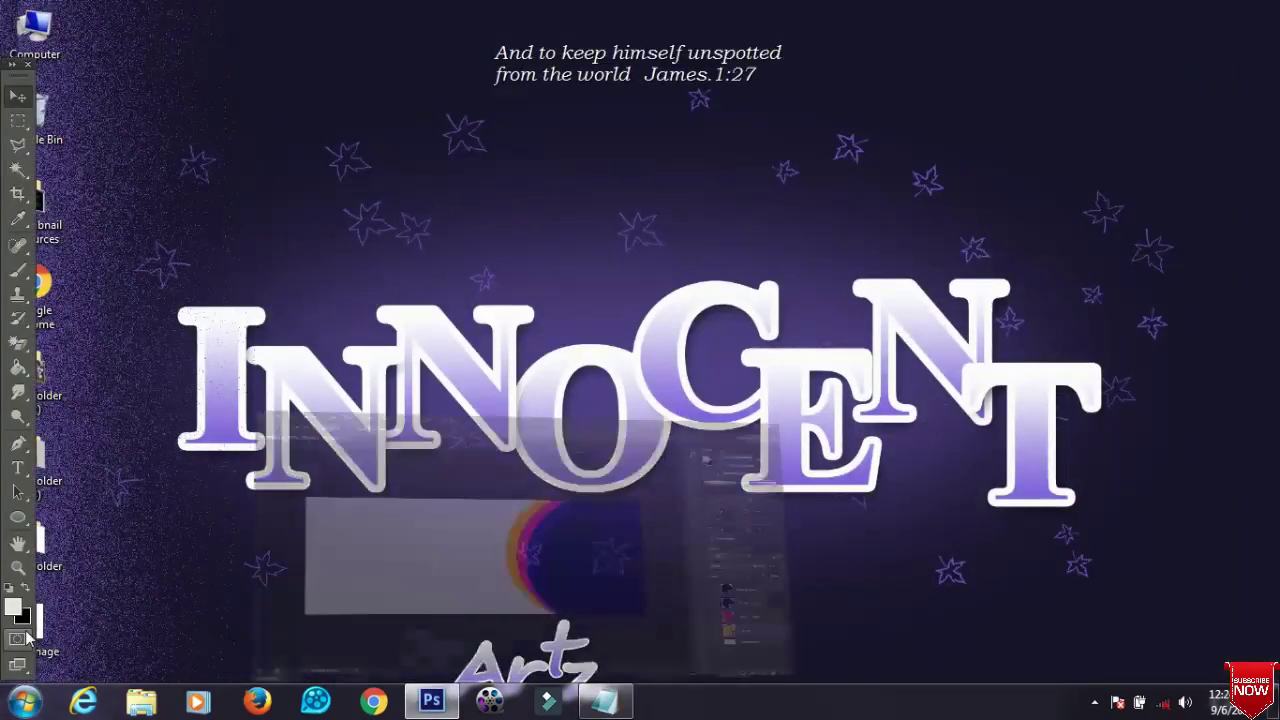
pyautogui.moveTo(520, 400); pyautogui.dragTo(380, 408)
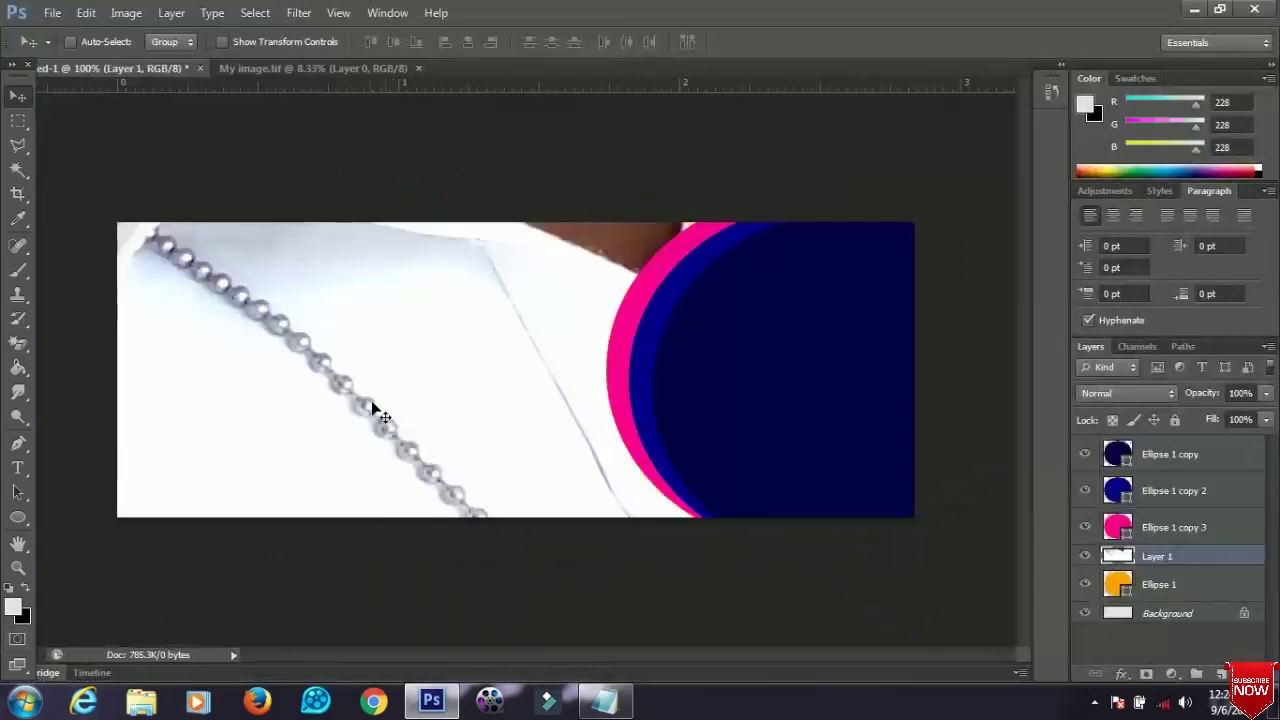
# Step: Scale the oversized portrait down to fit the banner's height and place it at the left end of the canvas
pyautogui.moveTo(297, 408); pyautogui.dragTo(322, 424)
pyautogui.hotkey('ctrl', 't')
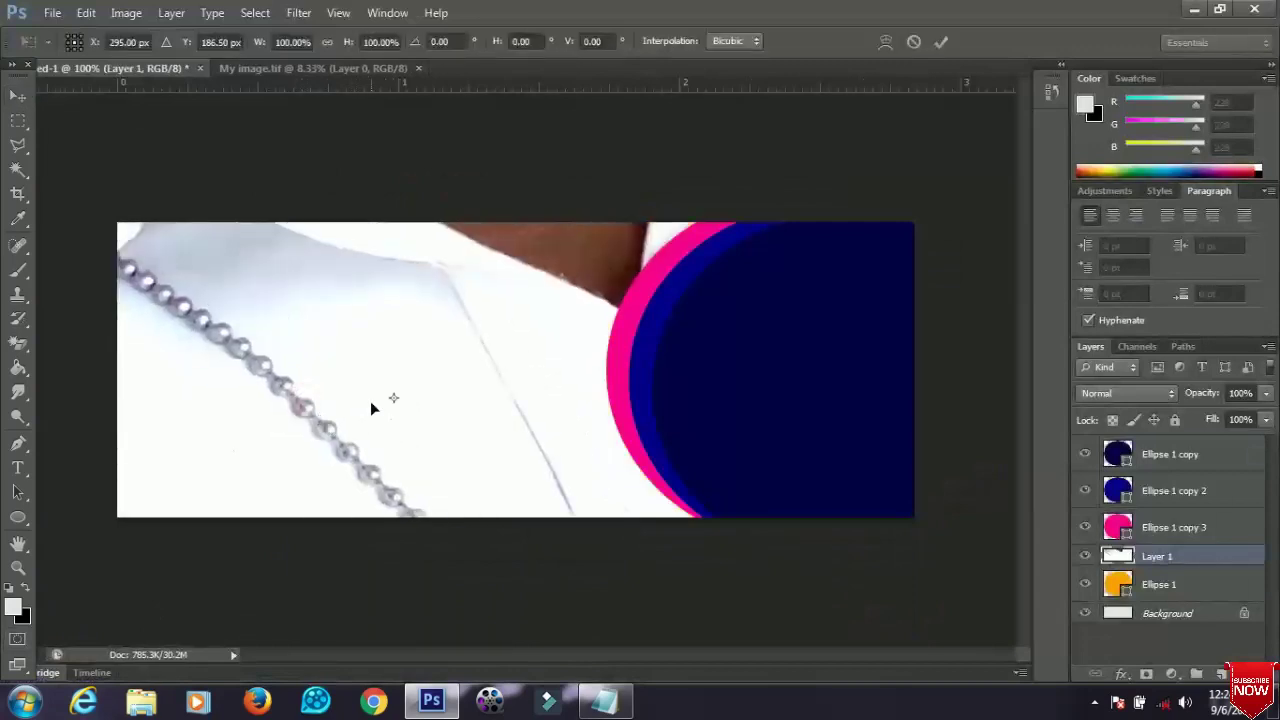
pyautogui.hotkey('ctrl', '-')
pyautogui.hotkey('ctrl', '-')
pyautogui.hotkey('ctrl', '-')
pyautogui.hotkey('ctrl', '-')
pyautogui.hotkey('ctrl', '-')
pyautogui.hotkey('ctrl', '-')
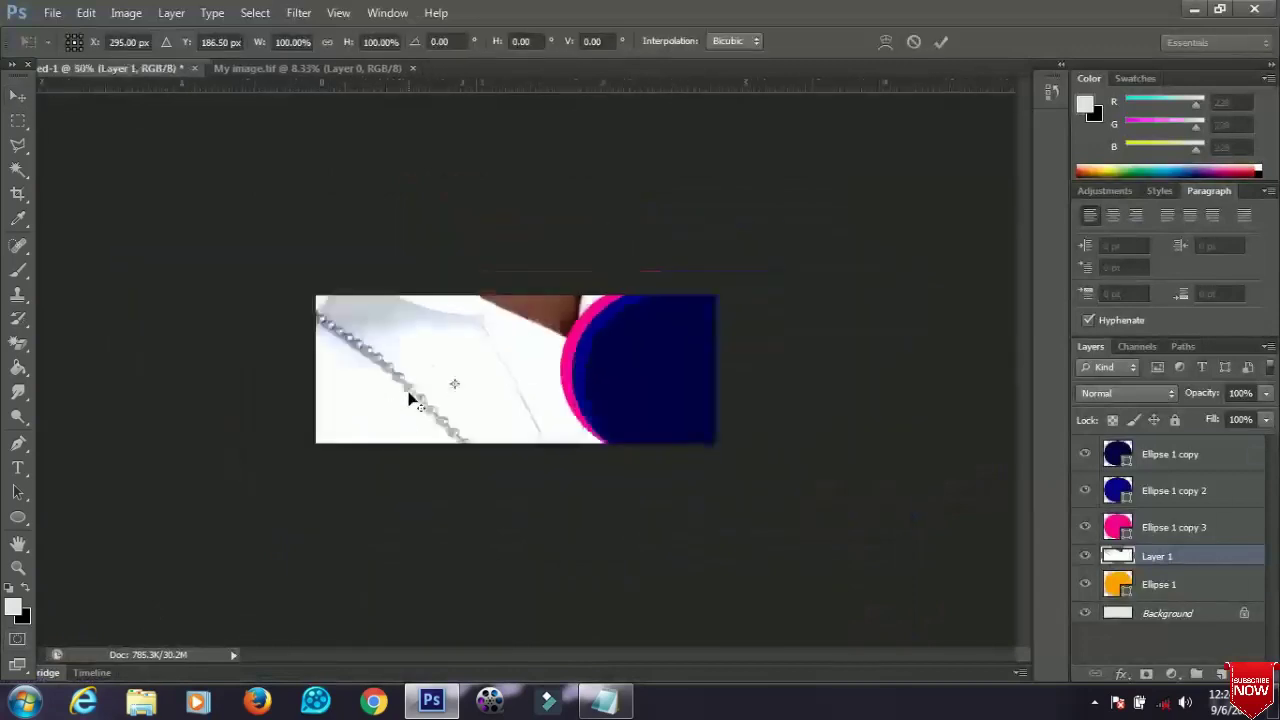
pyautogui.moveTo(662, 103); pyautogui.dragTo(518, 352)
pyautogui.press('Return')
pyautogui.moveTo(537, 401); pyautogui.dragTo(505, 412)
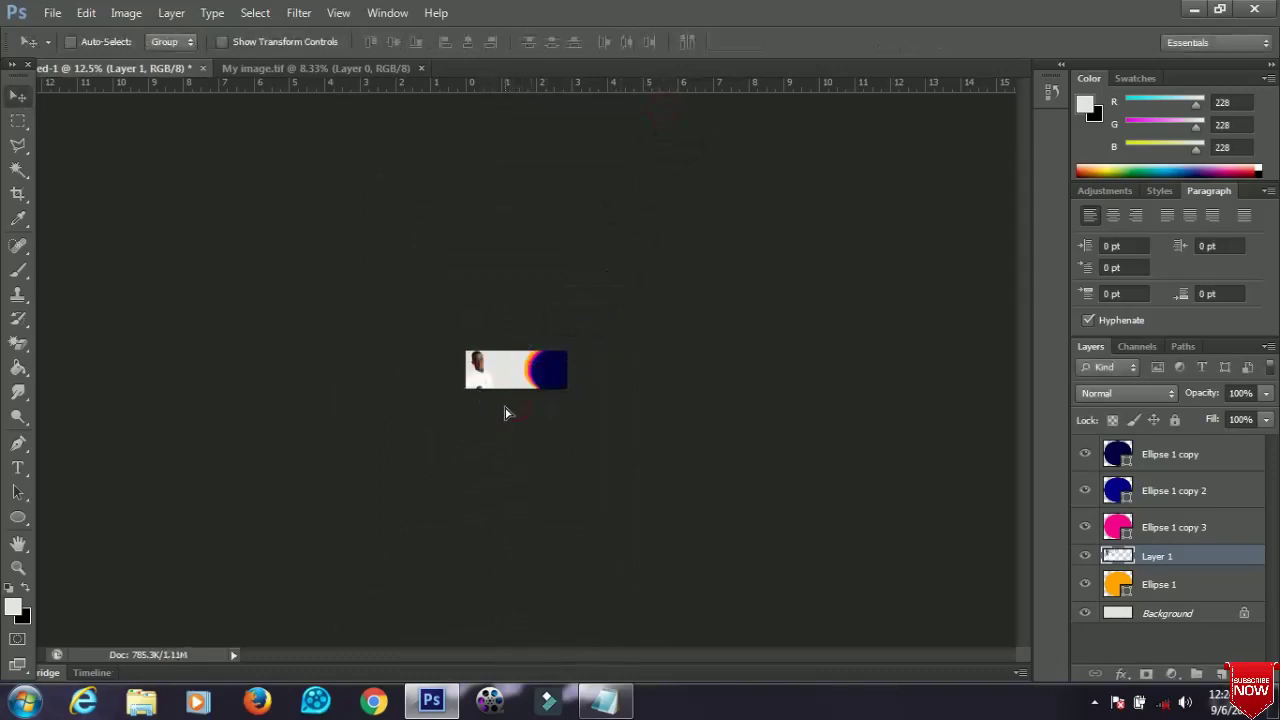
pyautogui.hotkey('ctrl', '0')
pyautogui.moveTo(383, 380); pyautogui.dragTo(347, 417)
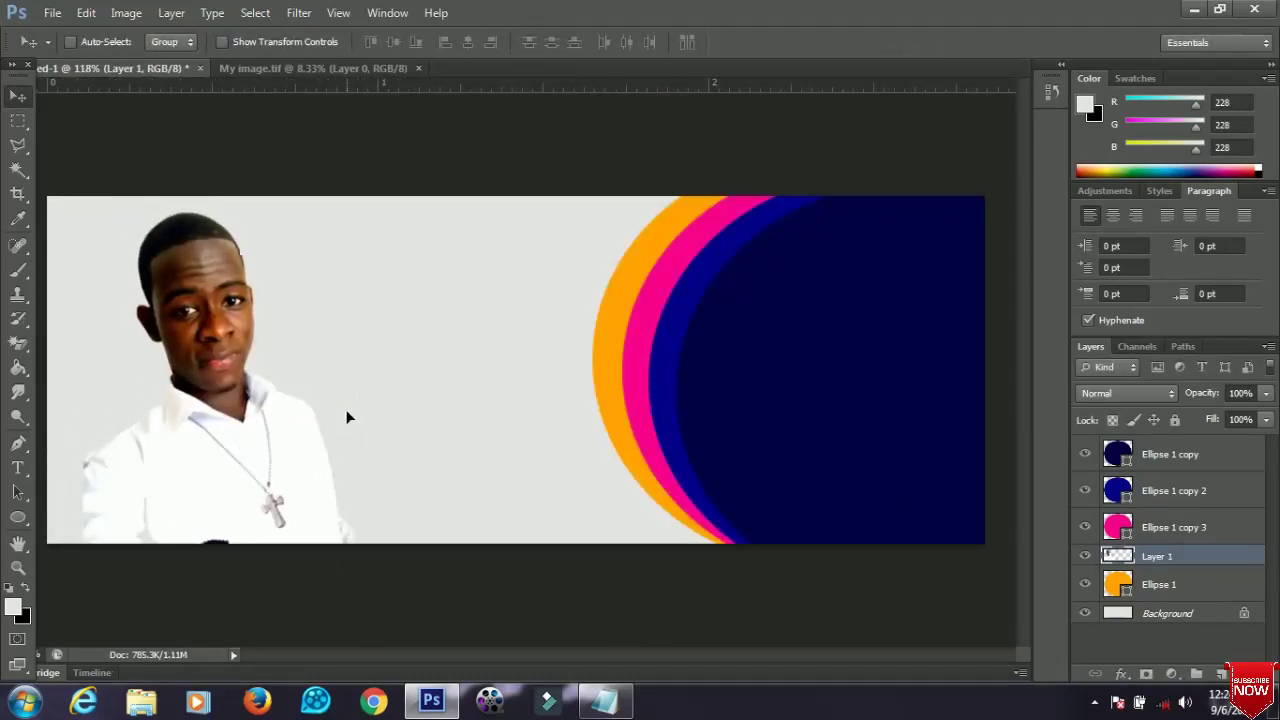
pyautogui.hotkey('ctrl', 't')
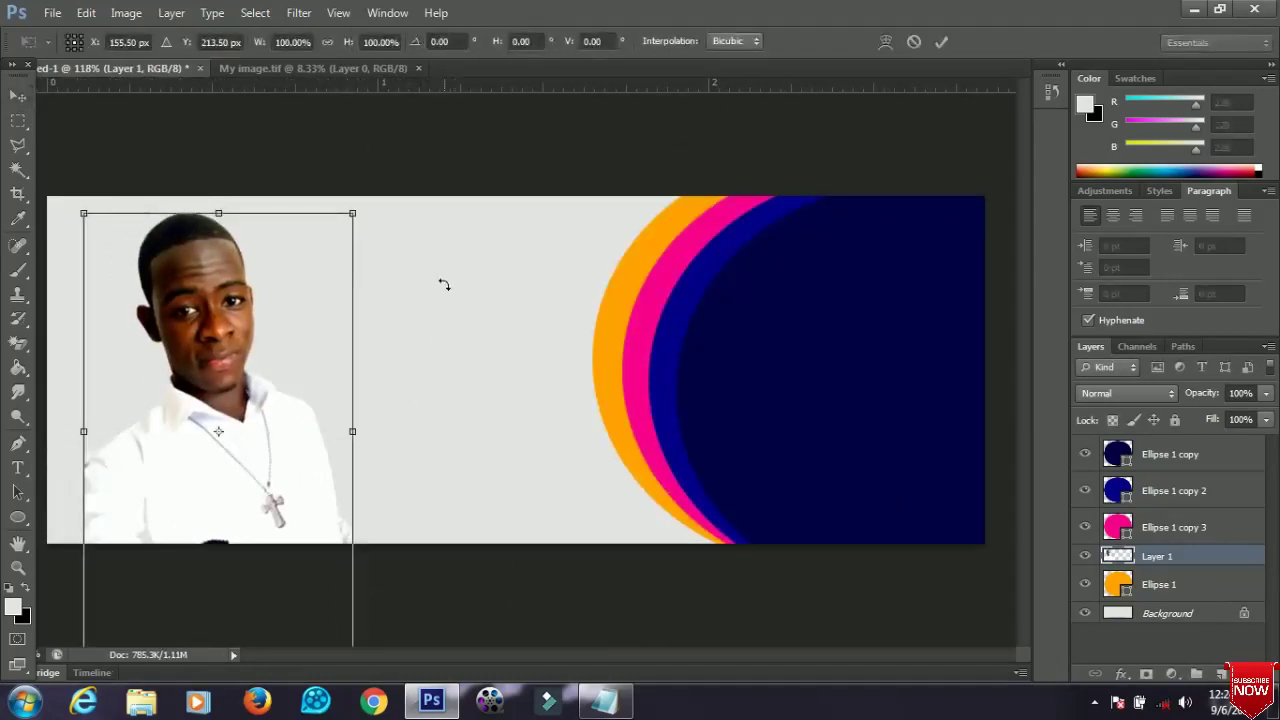
pyautogui.moveTo(447, 285); pyautogui.dragTo(416, 318)
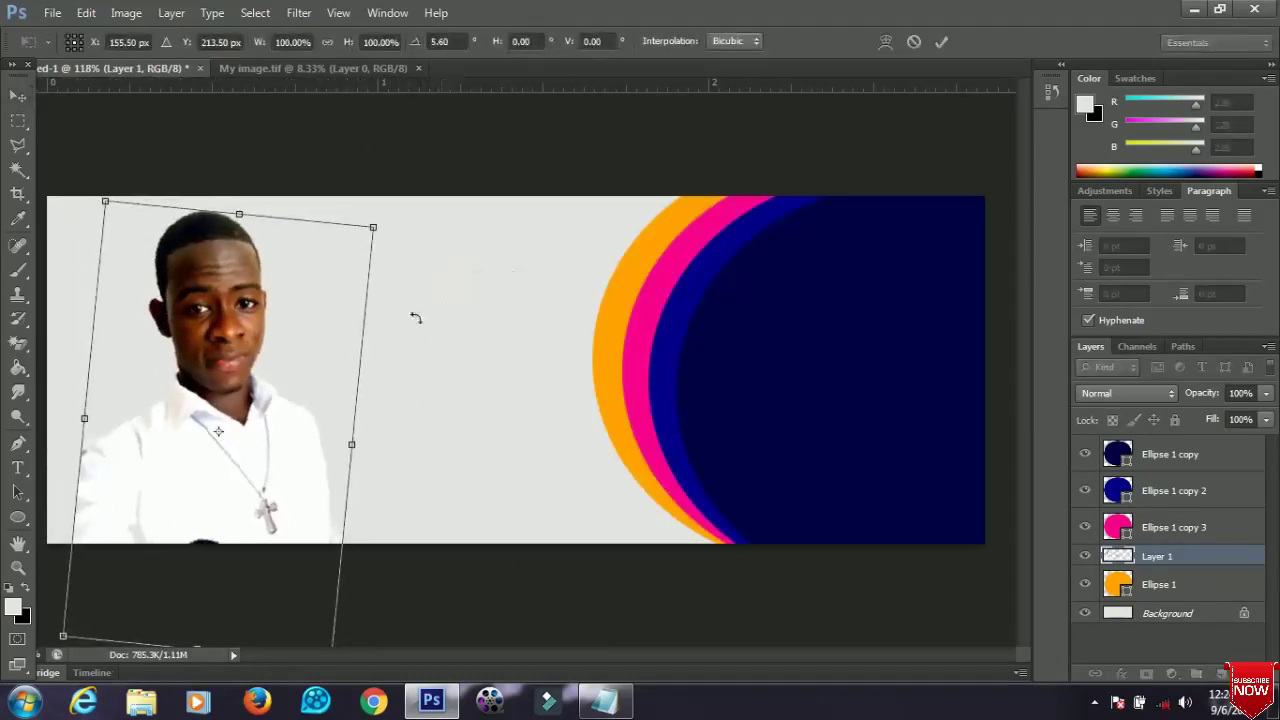
pyautogui.press('Escape')
# Step: Move the portrait closer to the banner's left edge, enlarge it slightly, and fine-tune its position
pyautogui.moveTo(296, 377); pyautogui.dragTo(270, 382)
pyautogui.hotkey('ctrl', 't')
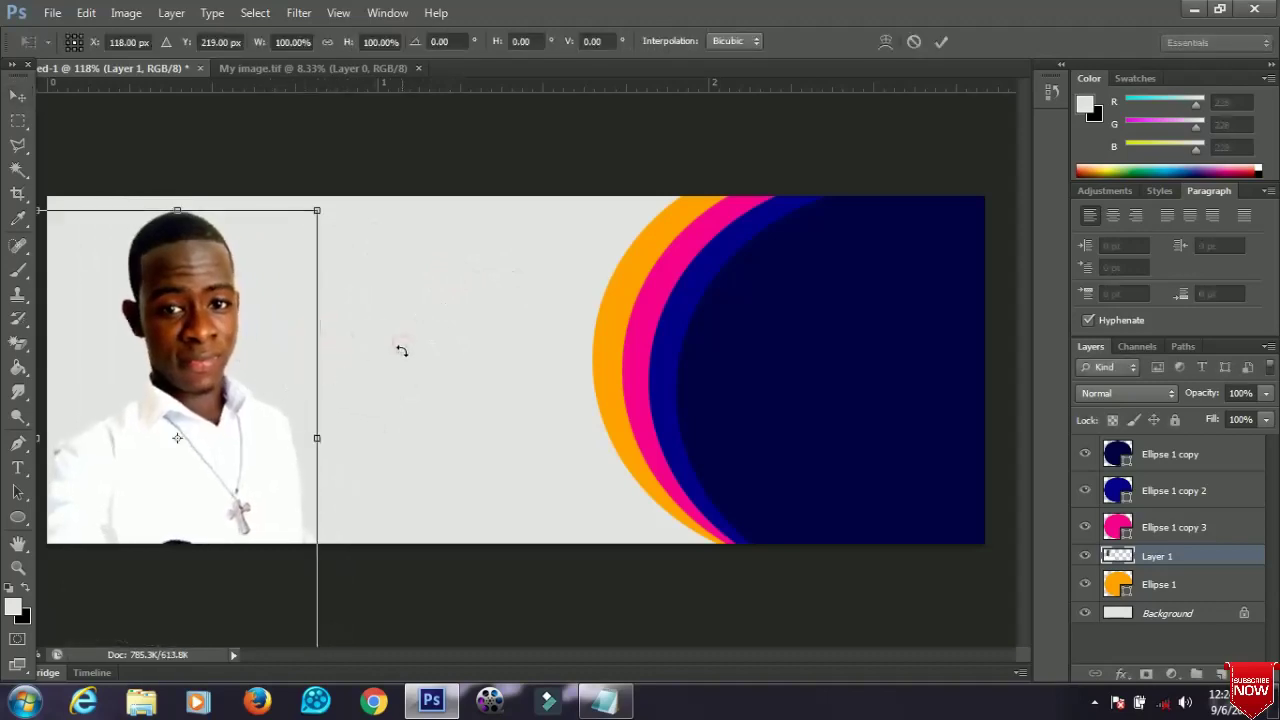
pyautogui.moveTo(400, 346); pyautogui.dragTo(401, 353)
pyautogui.moveTo(335, 213); pyautogui.dragTo(337, 205)
pyautogui.doubleClick(294, 266)
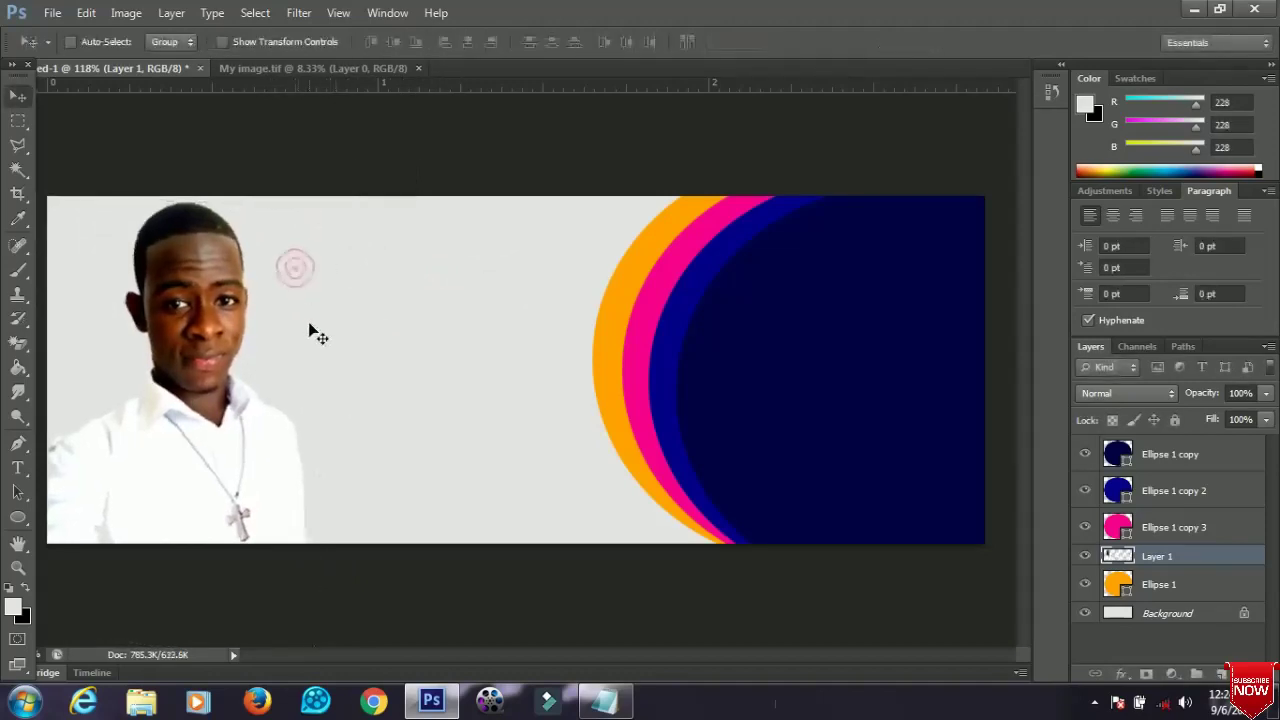
pyautogui.moveTo(316, 334); pyautogui.dragTo(319, 336)
pyautogui.press('Left')
pyautogui.press('Left')
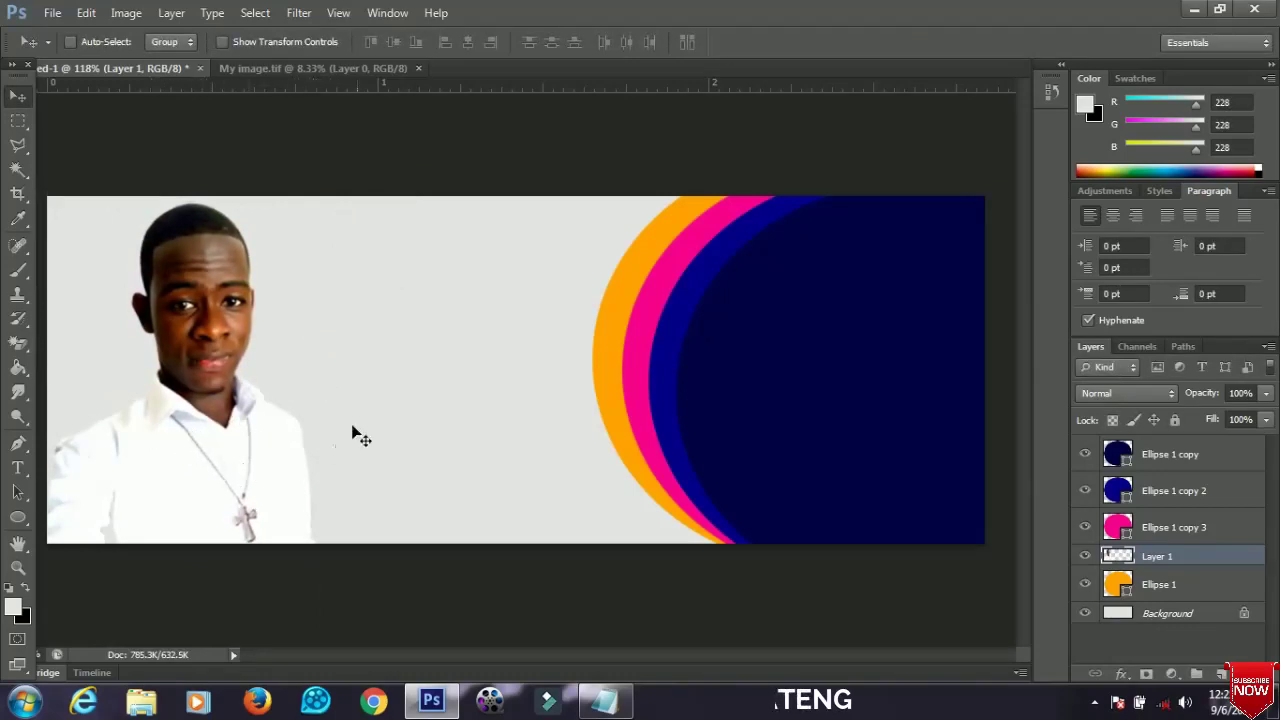
# Step: Add the text ABOUT ME in black between the portrait and the coloured ellipses
pyautogui.press('t')
pyautogui.click(388, 289)
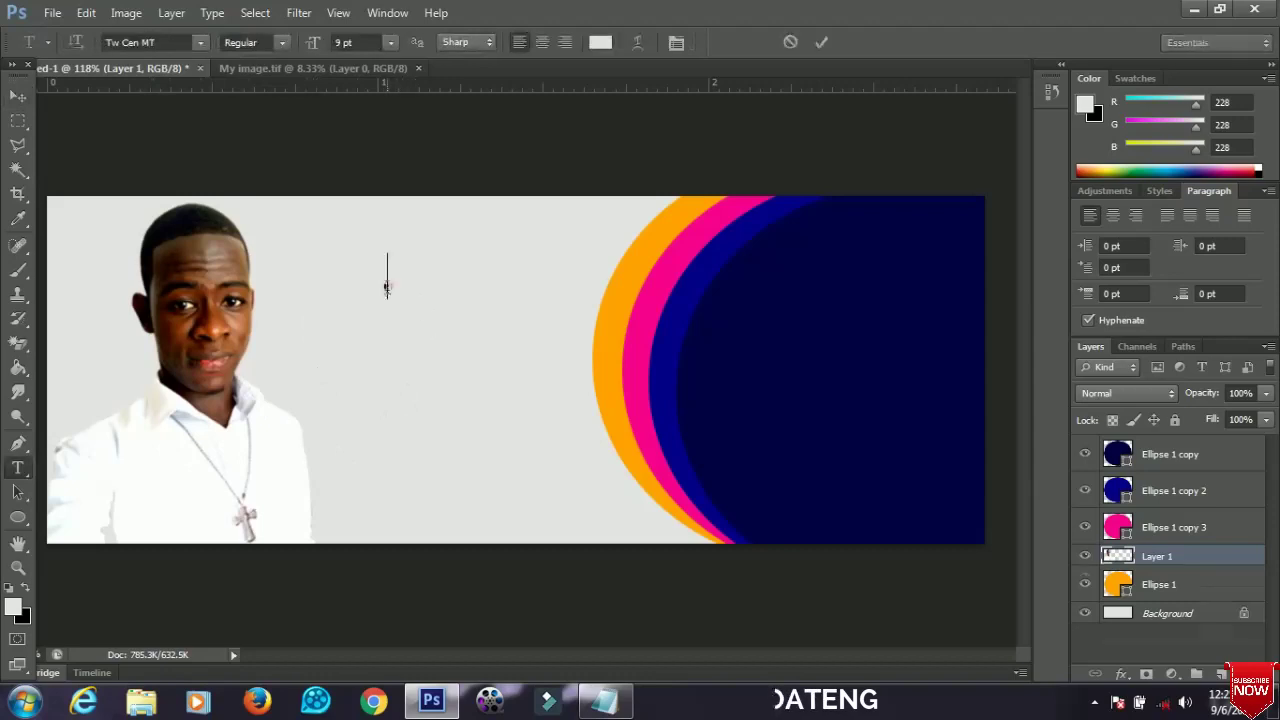
pyautogui.click(600, 42)
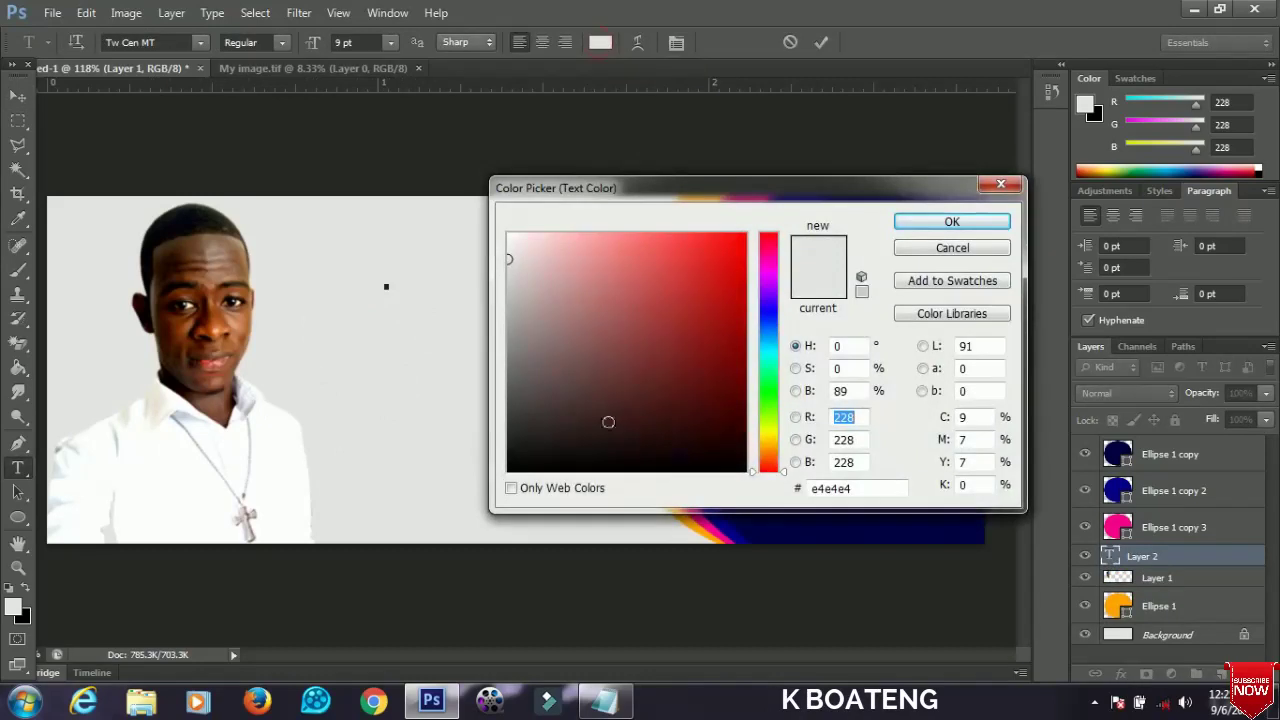
pyautogui.moveTo(608, 422); pyautogui.dragTo(506, 472)
pyautogui.click(952, 221)
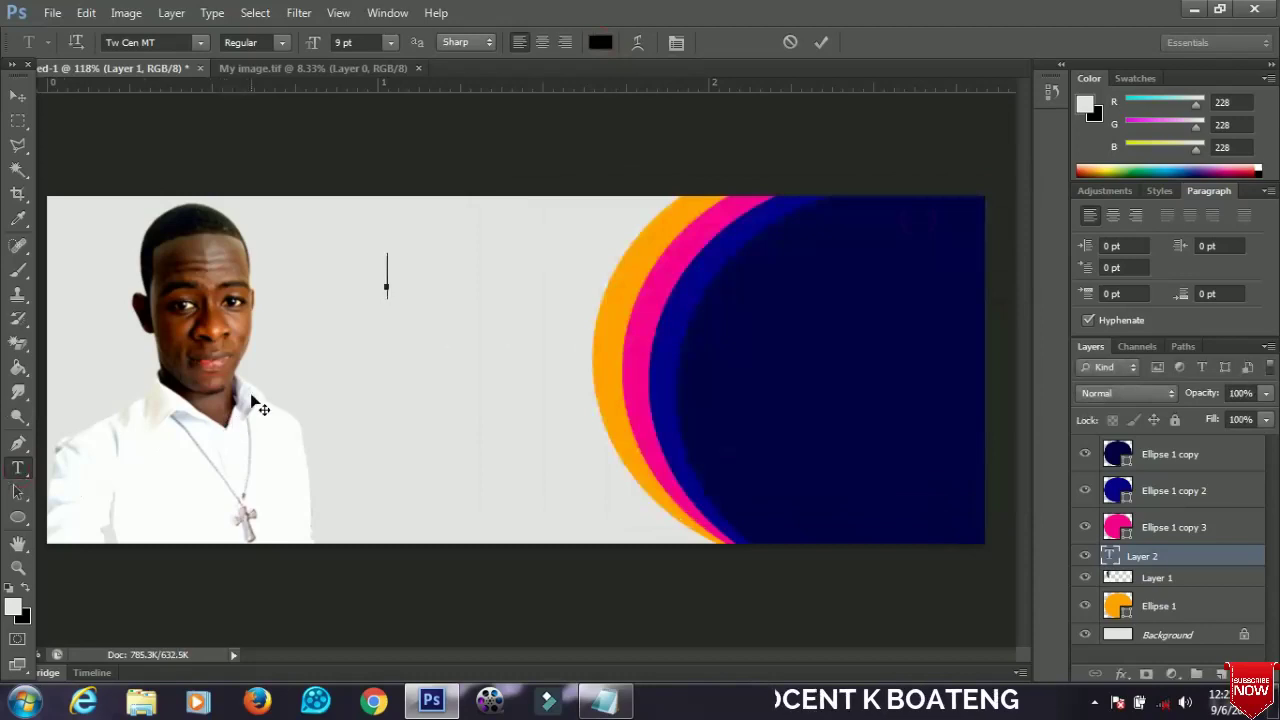
pyautogui.write('AB')
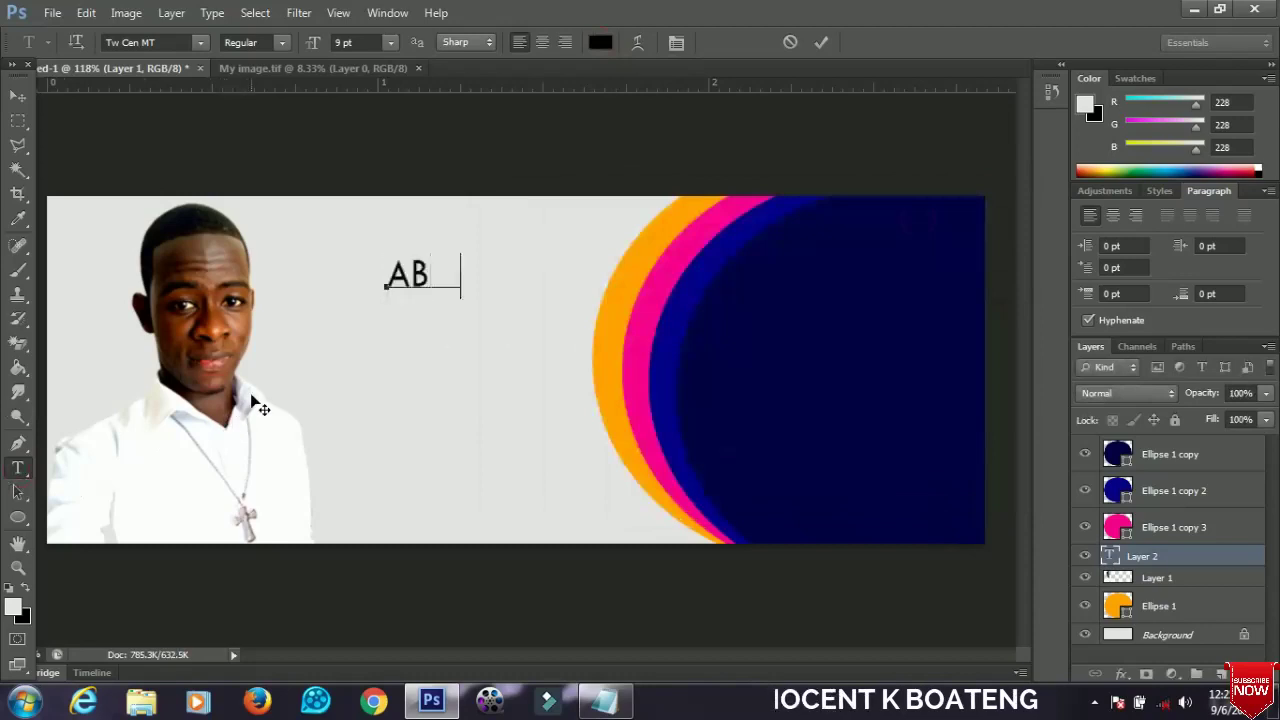
pyautogui.write('OUT  ME')
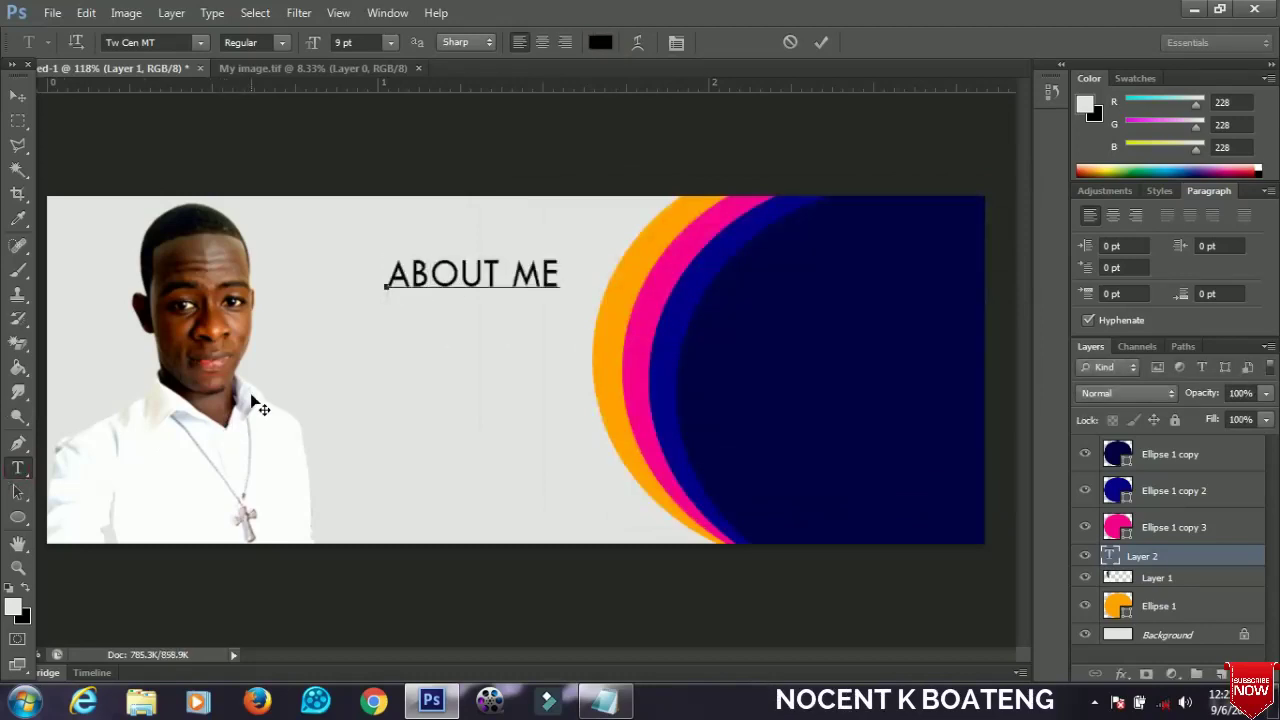
# Step: Change the ABOUT ME heading's font to Helvetica Inserat, scale it down to about 81%, and lower it slightly
pyautogui.hotkey('ctrl', 'a')
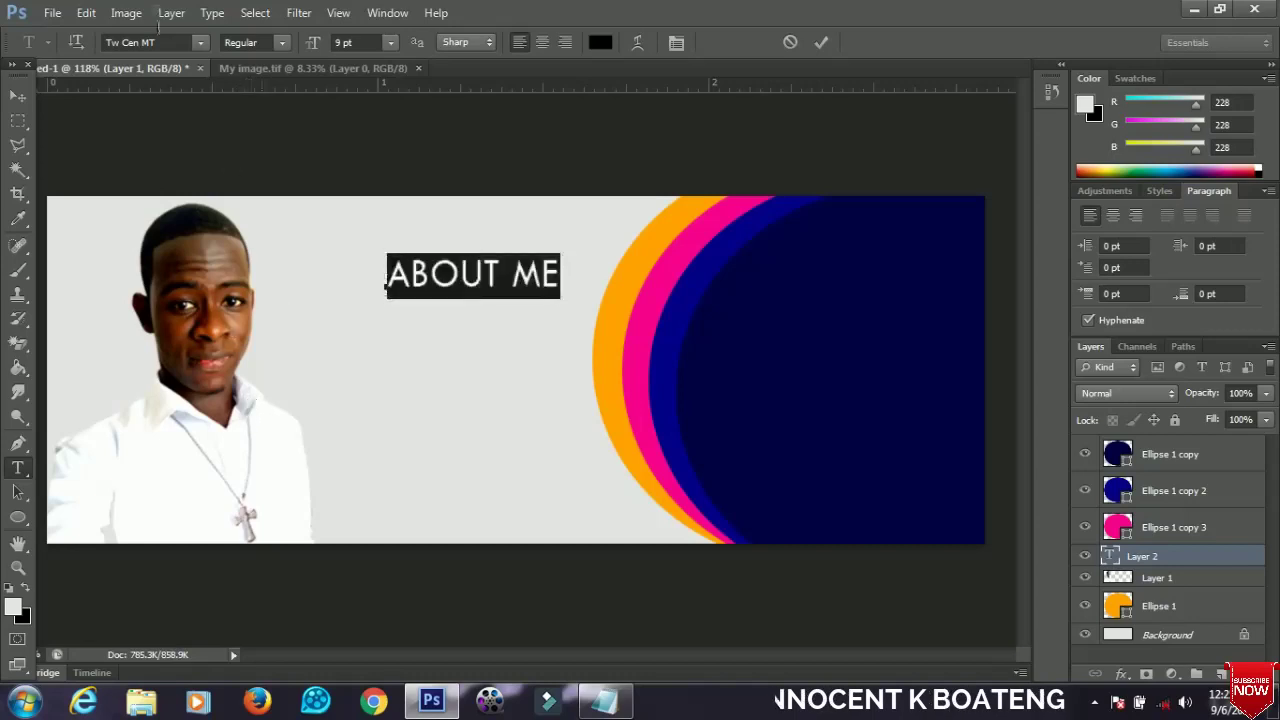
pyautogui.click(200, 42)
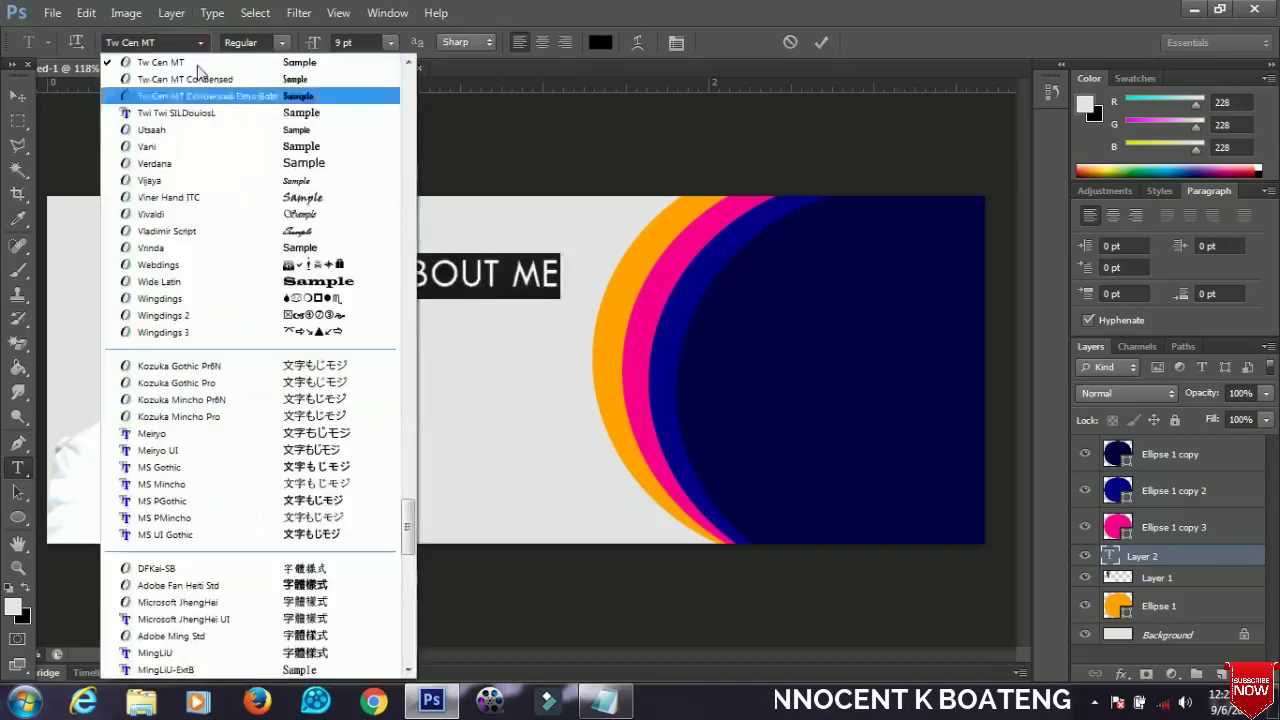
pyautogui.click(280, 39)
pyautogui.click(280, 39)
pyautogui.click(390, 42)
pyautogui.click(390, 42)
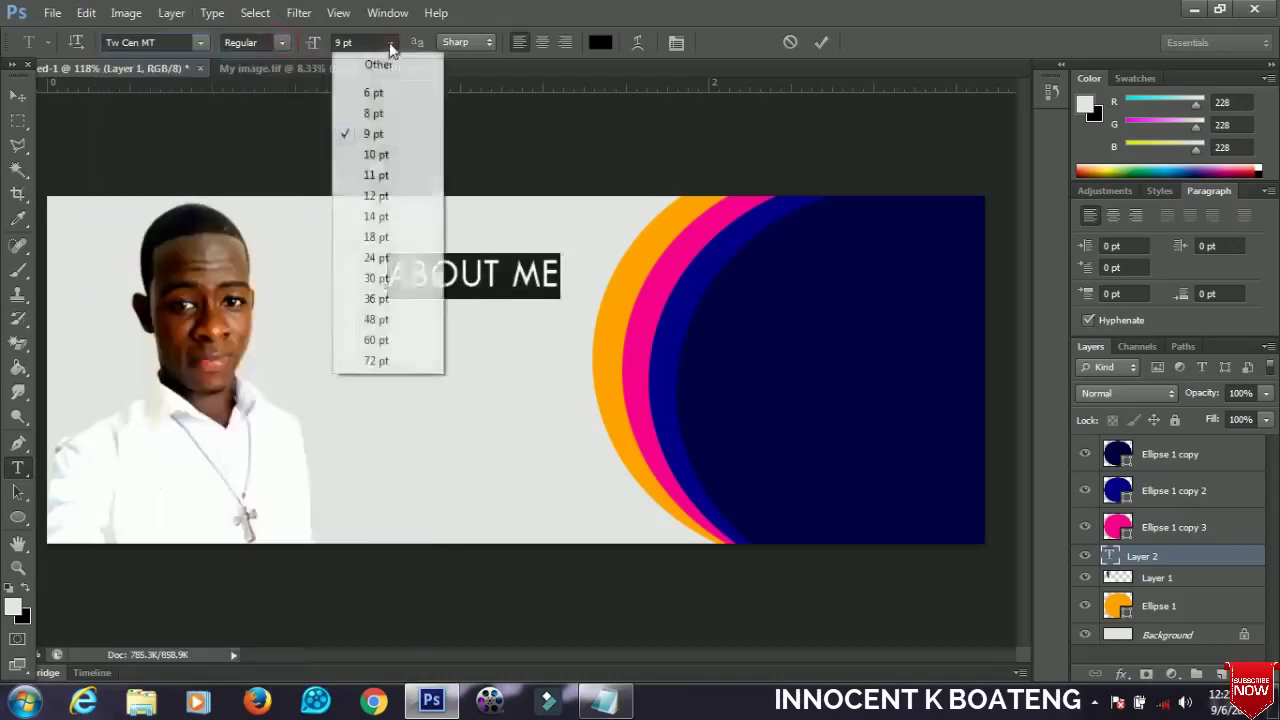
pyautogui.click(165, 40)
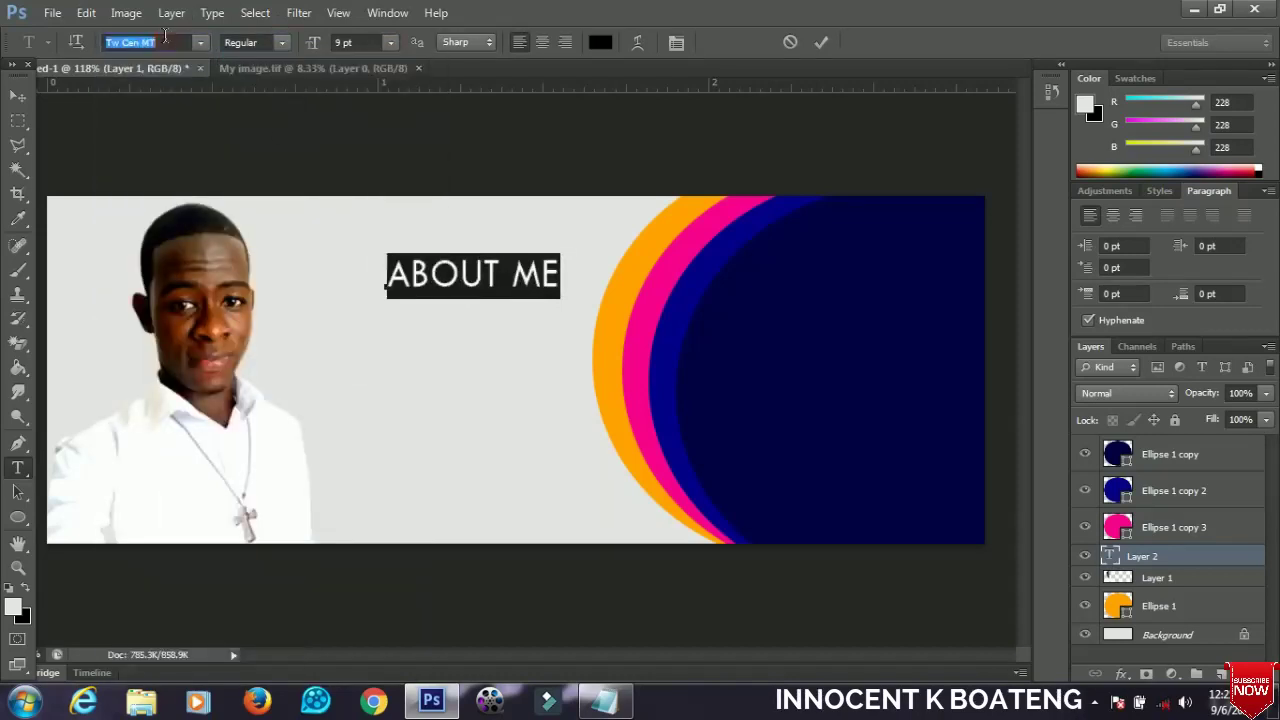
pyautogui.write('h')
pyautogui.press('Return')
pyautogui.click(18, 95)
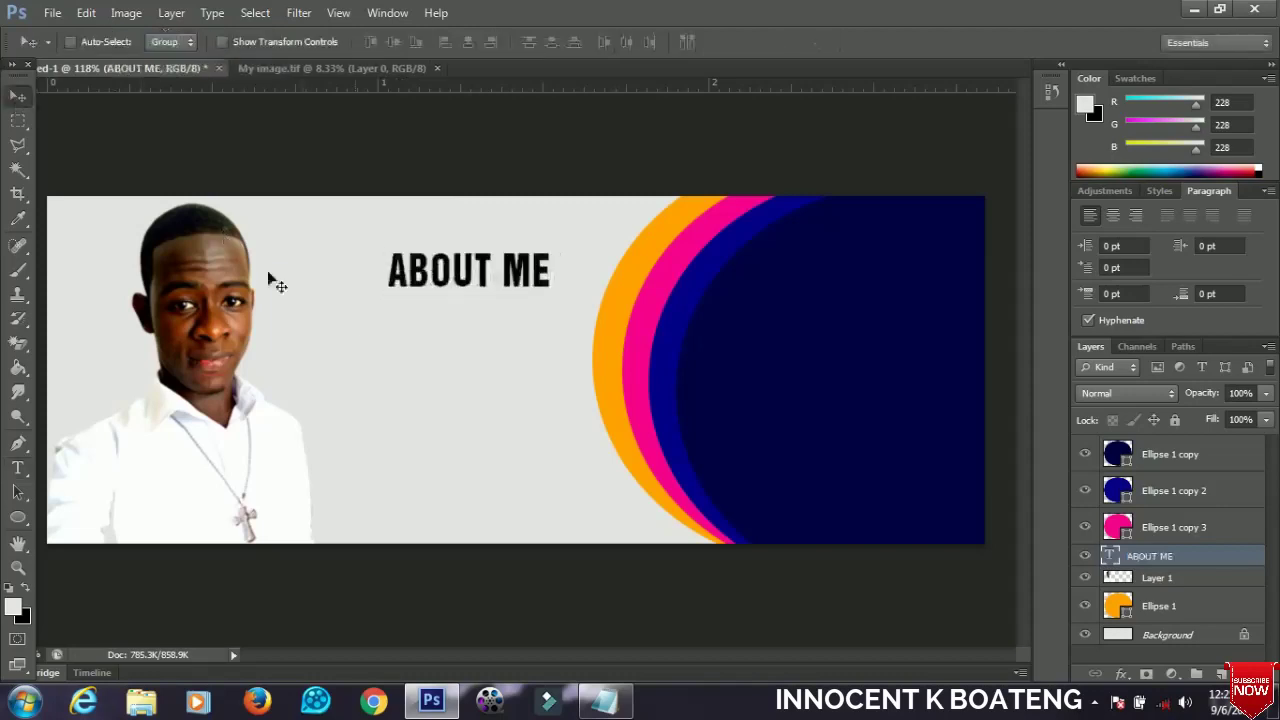
pyautogui.hotkey('ctrl', 't')
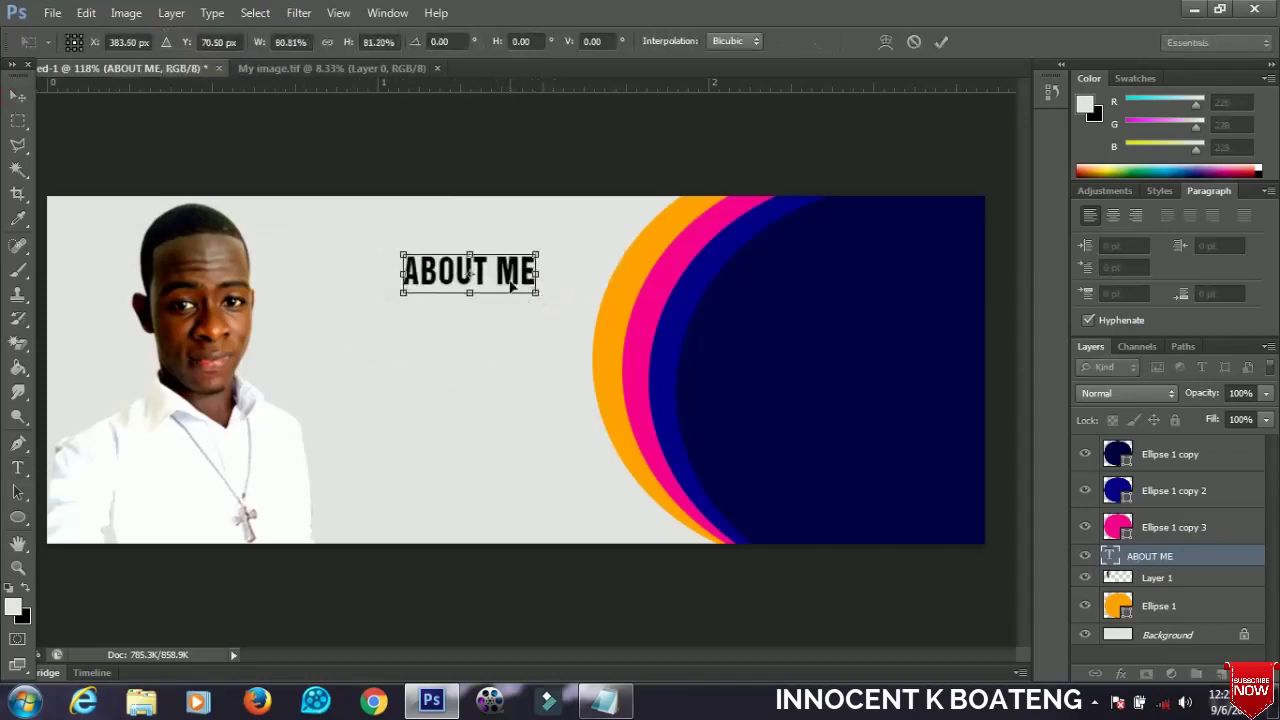
pyautogui.press('Return')
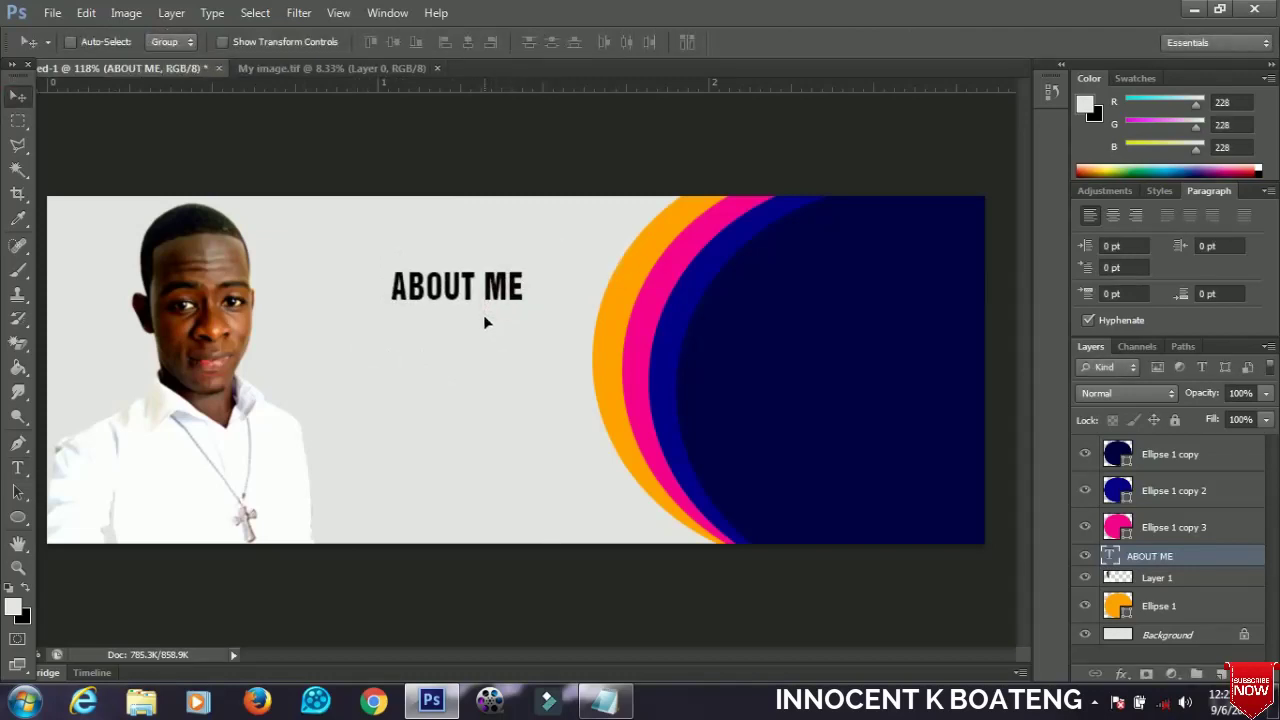
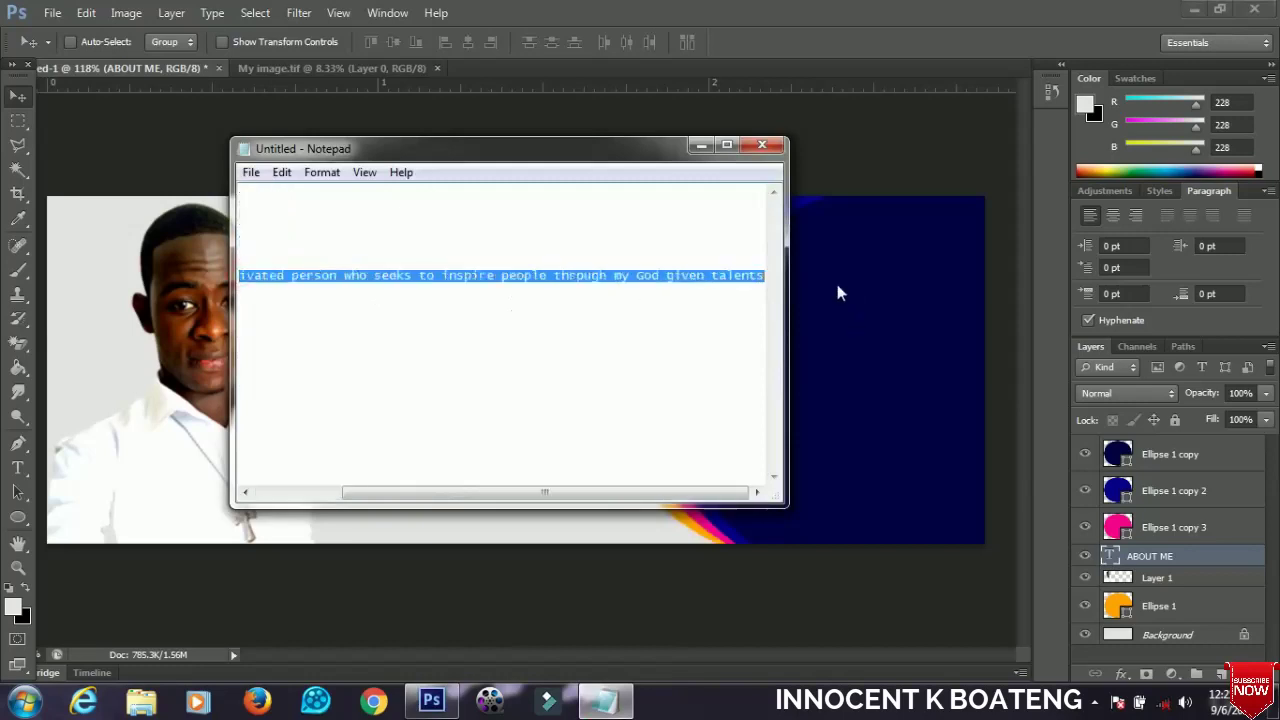
# Step: Paste the Notepad sentence beginning "I am a self motivated person" as a new text layer just below the ABOUT ME heading
pyautogui.click(701, 145)
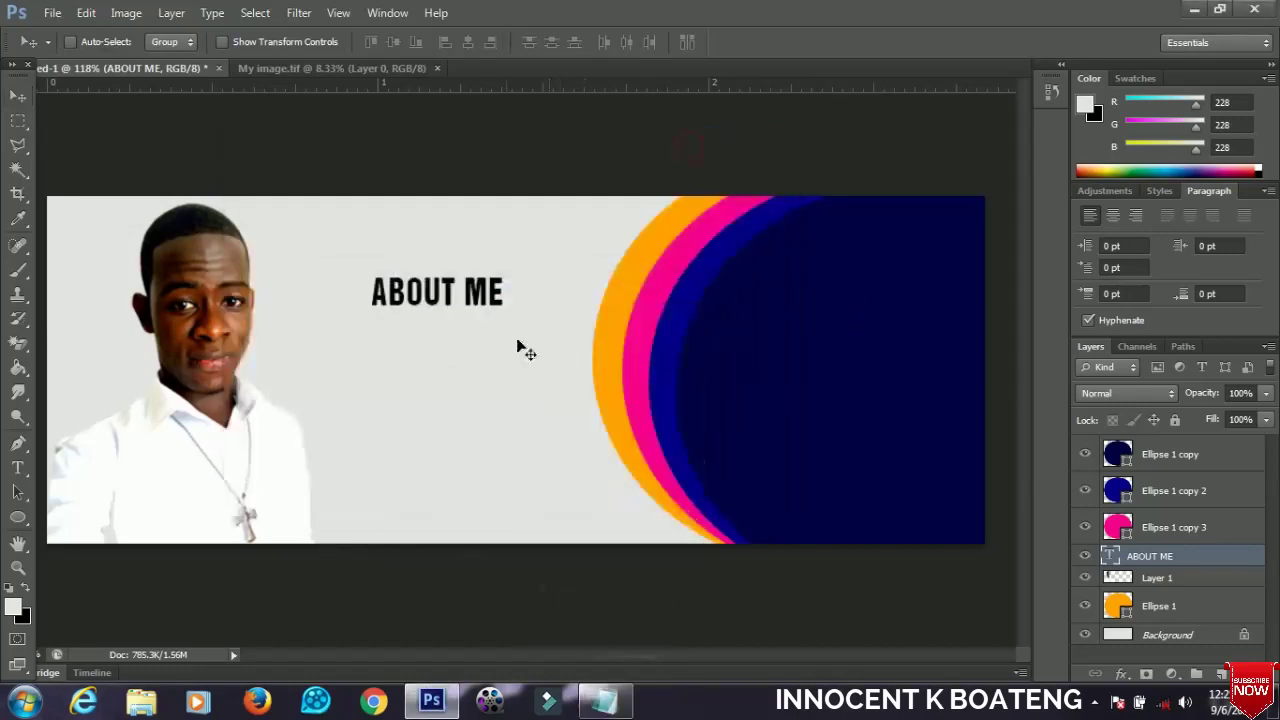
pyautogui.press('t')
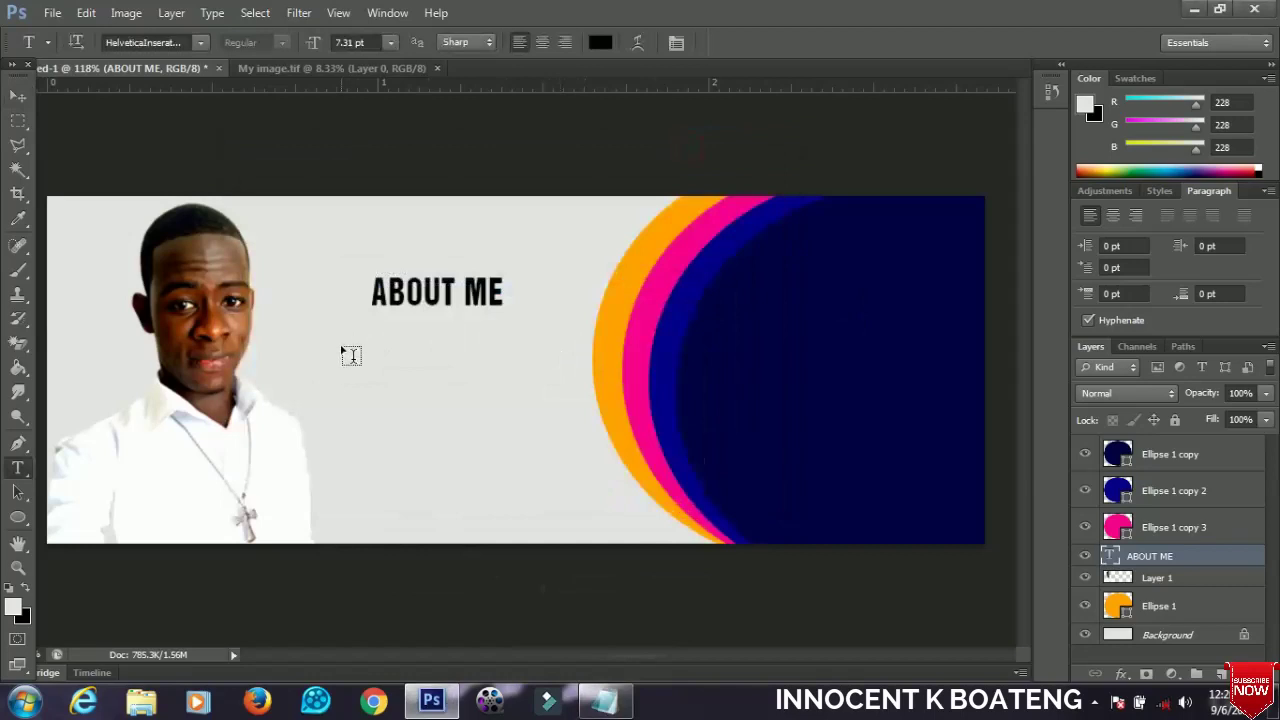
pyautogui.click(341, 348)
pyautogui.hotkey('ctrl', 'v')
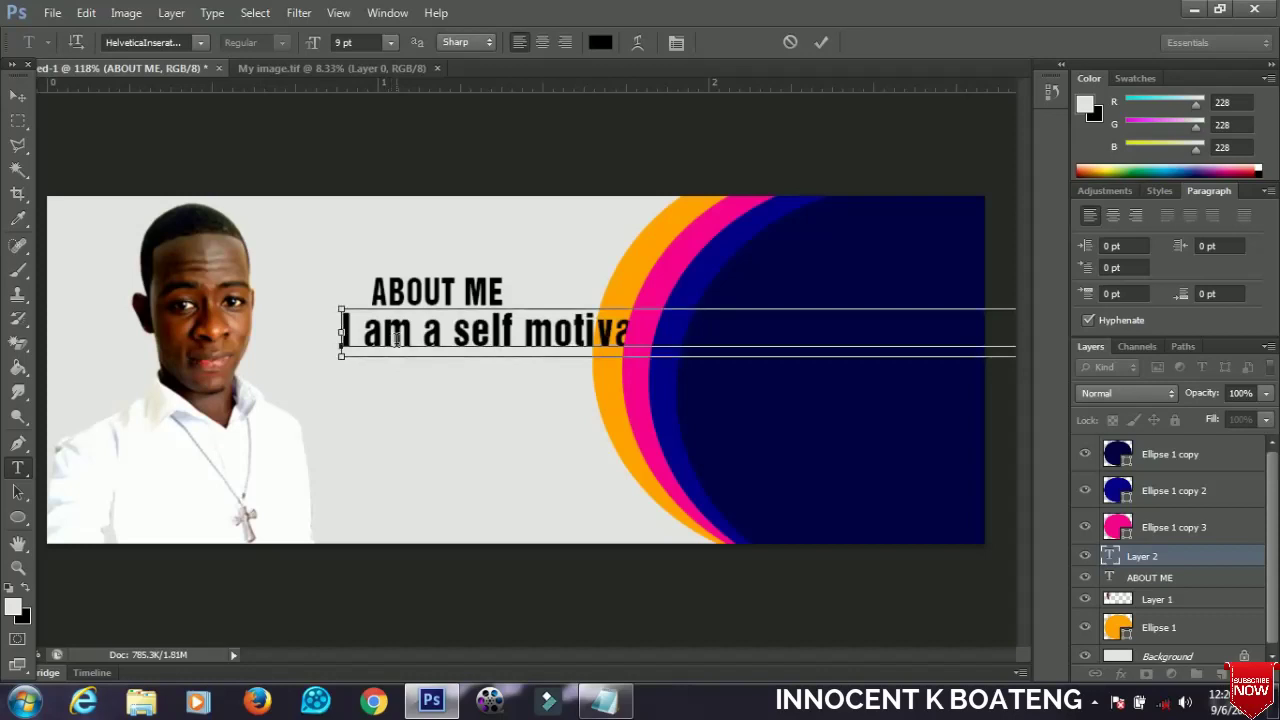
# Step: Set the whole "I am a self motivated person" text to the Roboto font in Regular style
pyautogui.hotkey('ctrl', 'a')
pyautogui.click(179, 41)
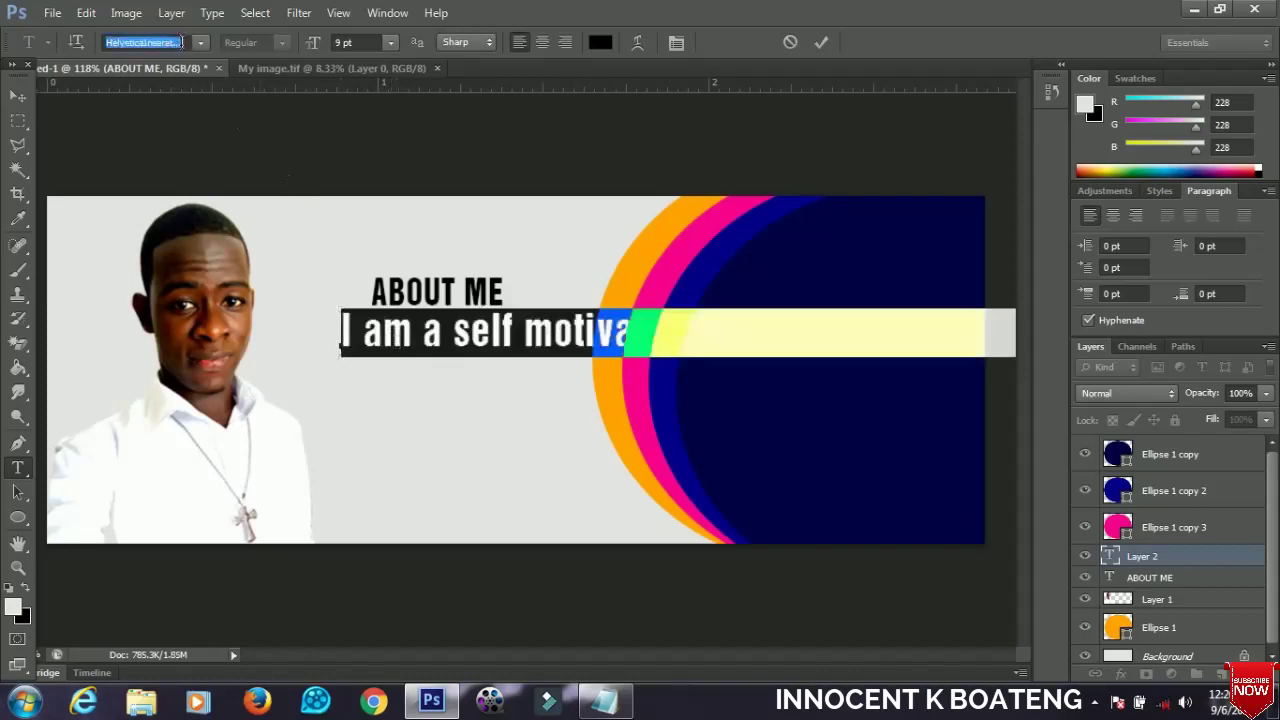
pyautogui.write('Roboto')
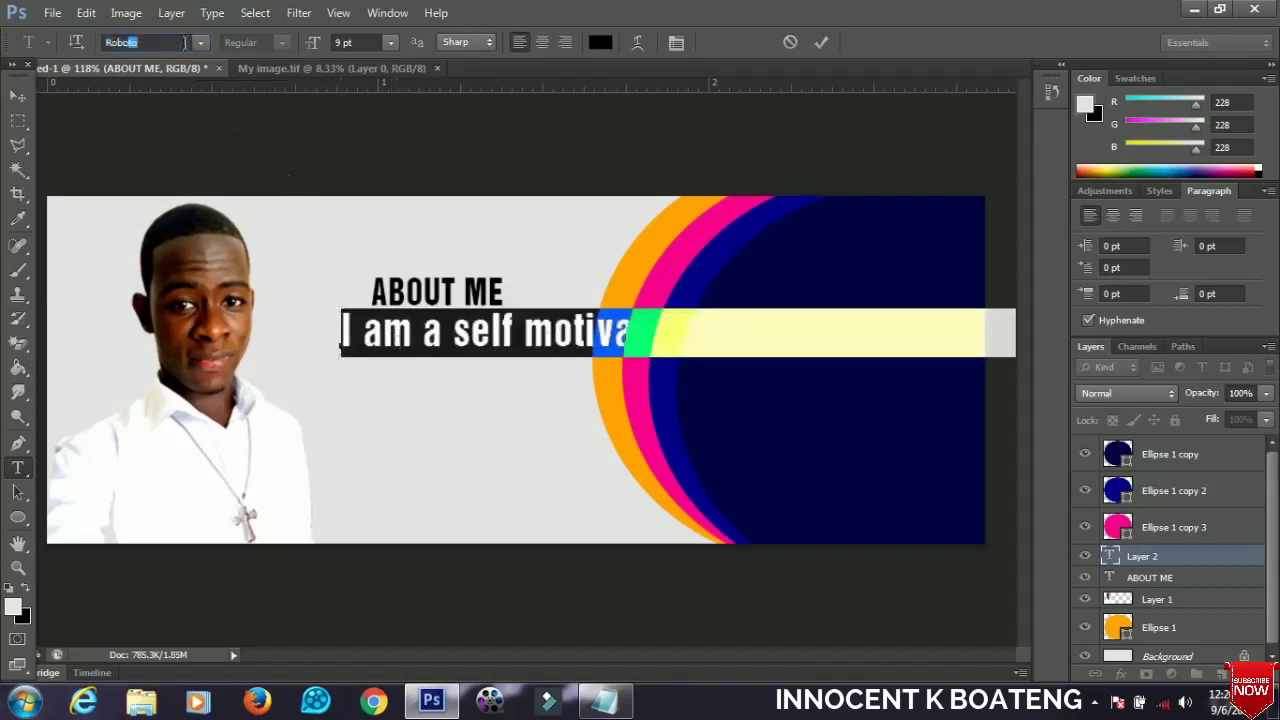
pyautogui.press('Return')
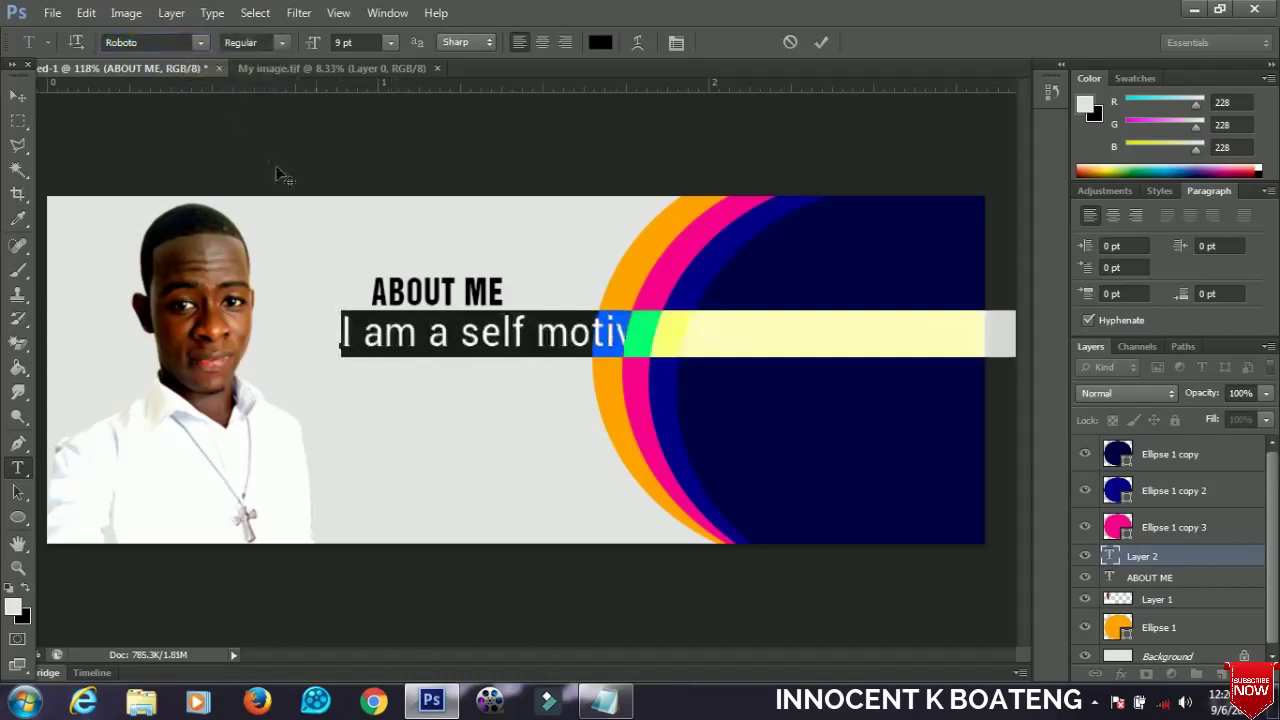
pyautogui.click(275, 42)
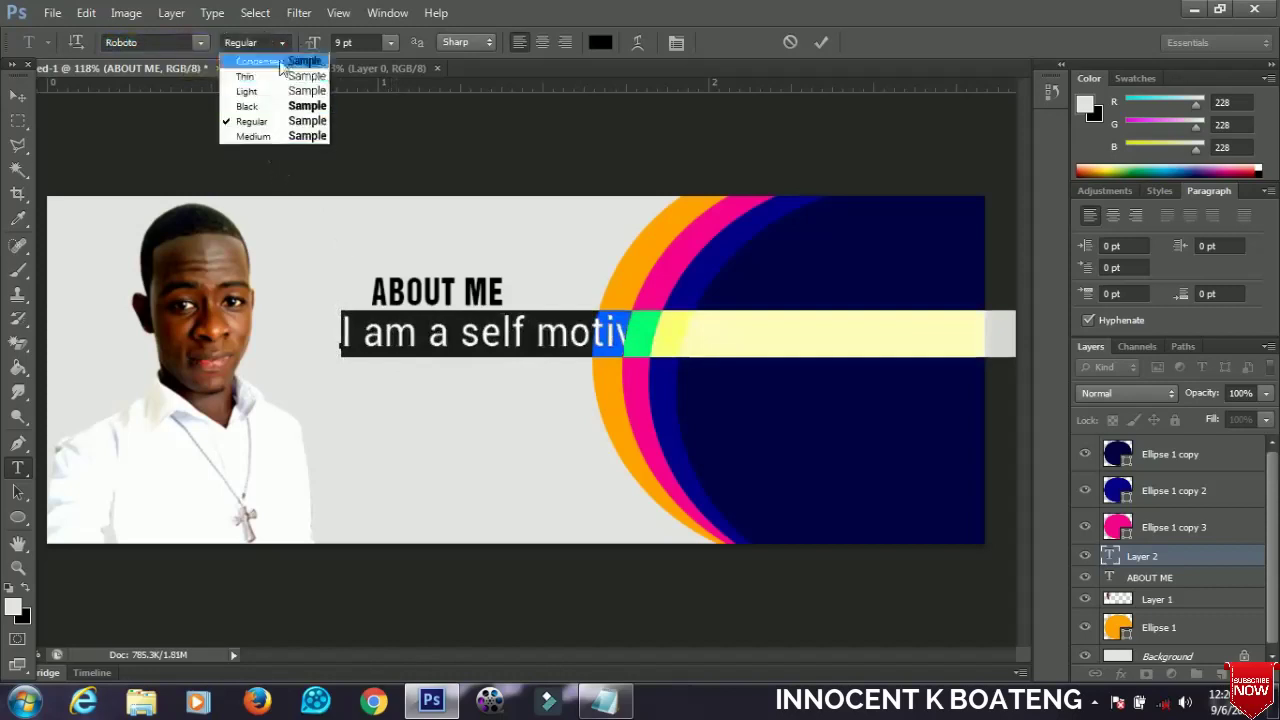
pyautogui.click(280, 122)
pyautogui.click(483, 325)
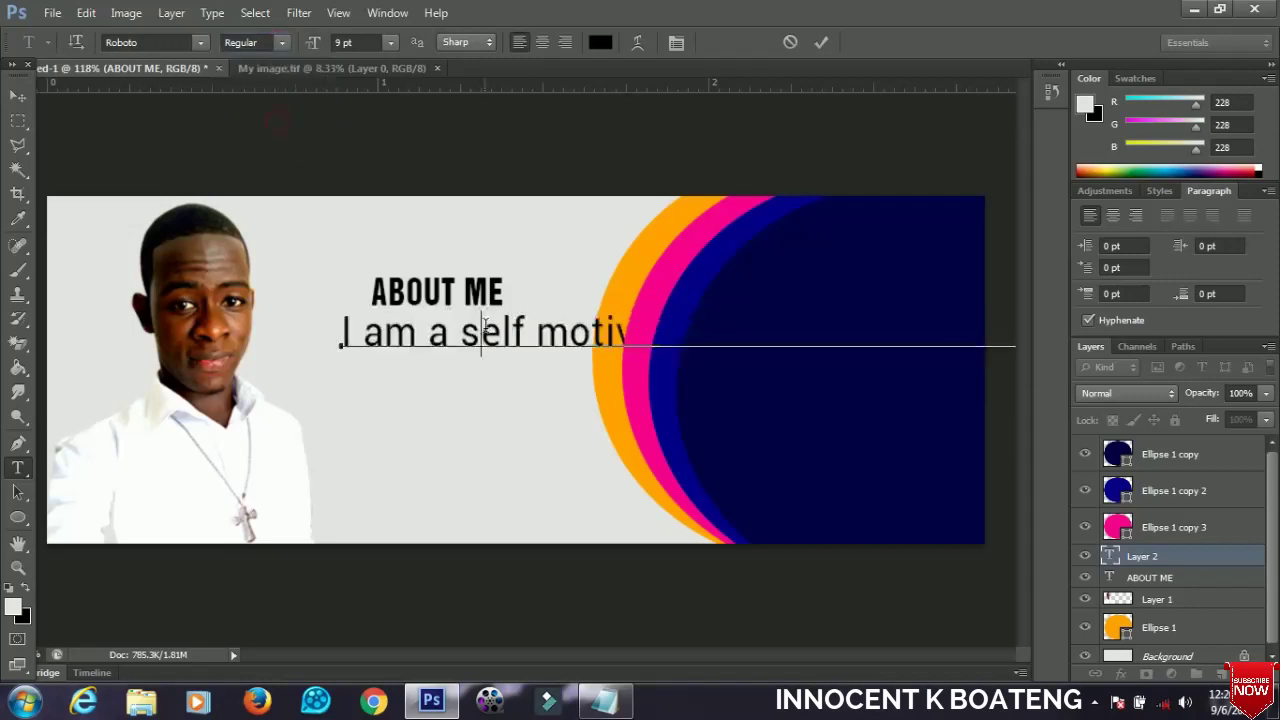
# Step: Move the sentence towards the portrait, break it into four lines after "motivated", "to" and "through", and end it with a period
pyautogui.click(18, 96)
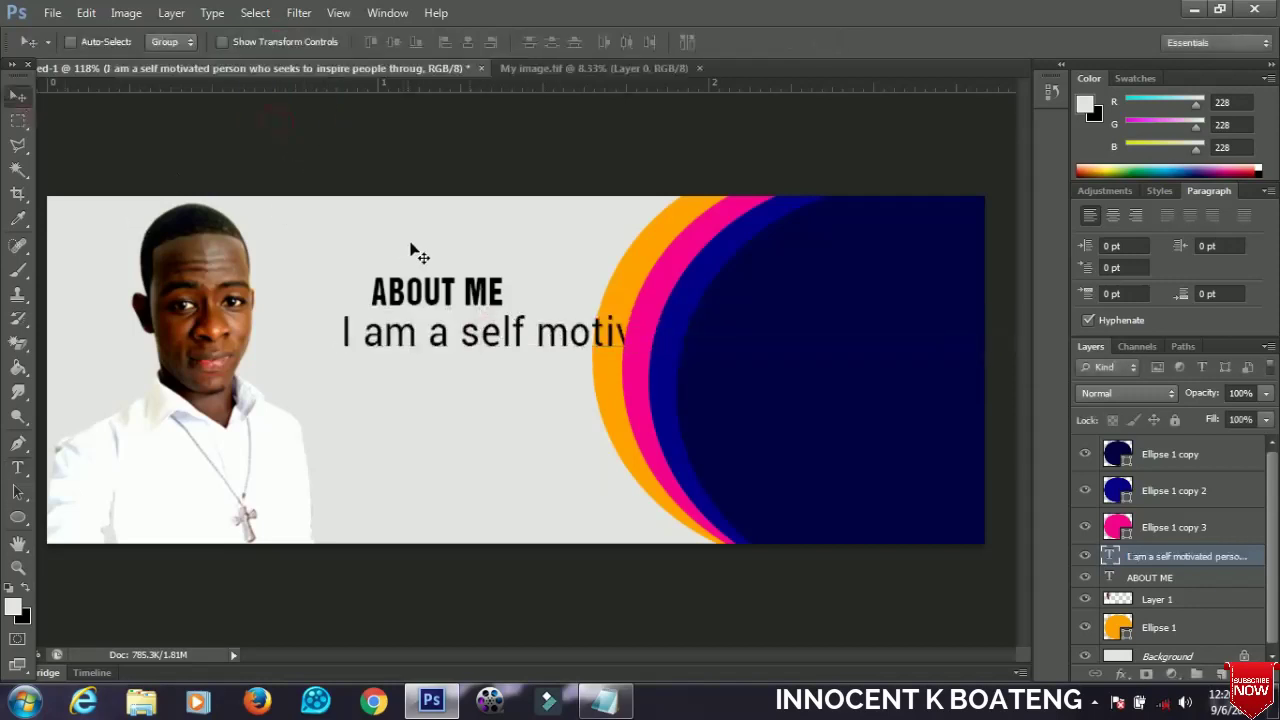
pyautogui.moveTo(440, 306); pyautogui.dragTo(358, 305)
pyautogui.press('t')
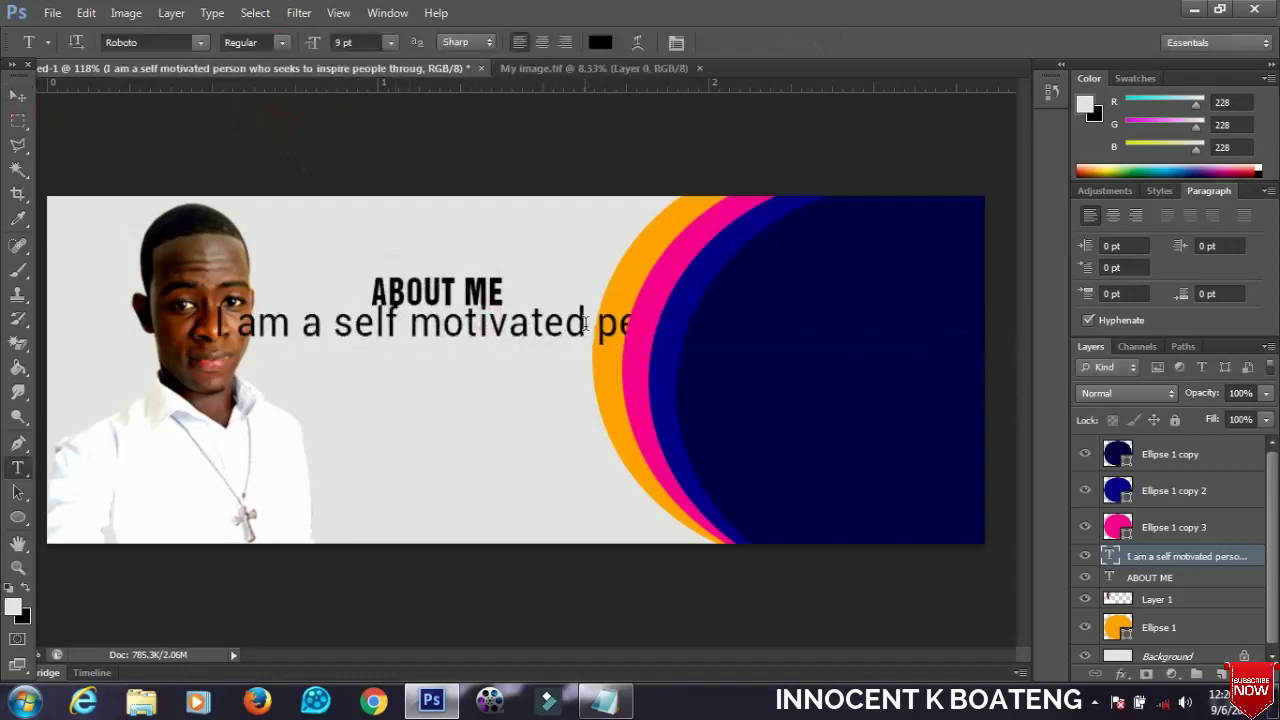
pyautogui.click(599, 321)
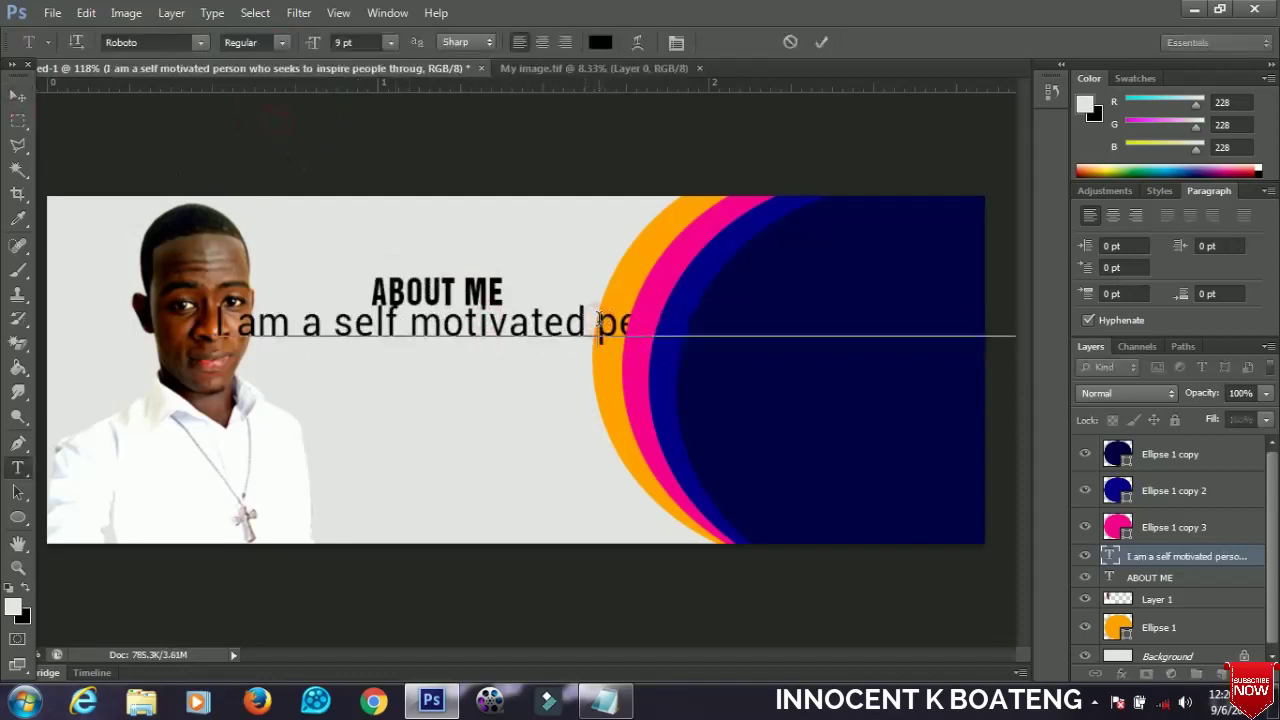
pyautogui.press('Return')
pyautogui.press('Return')
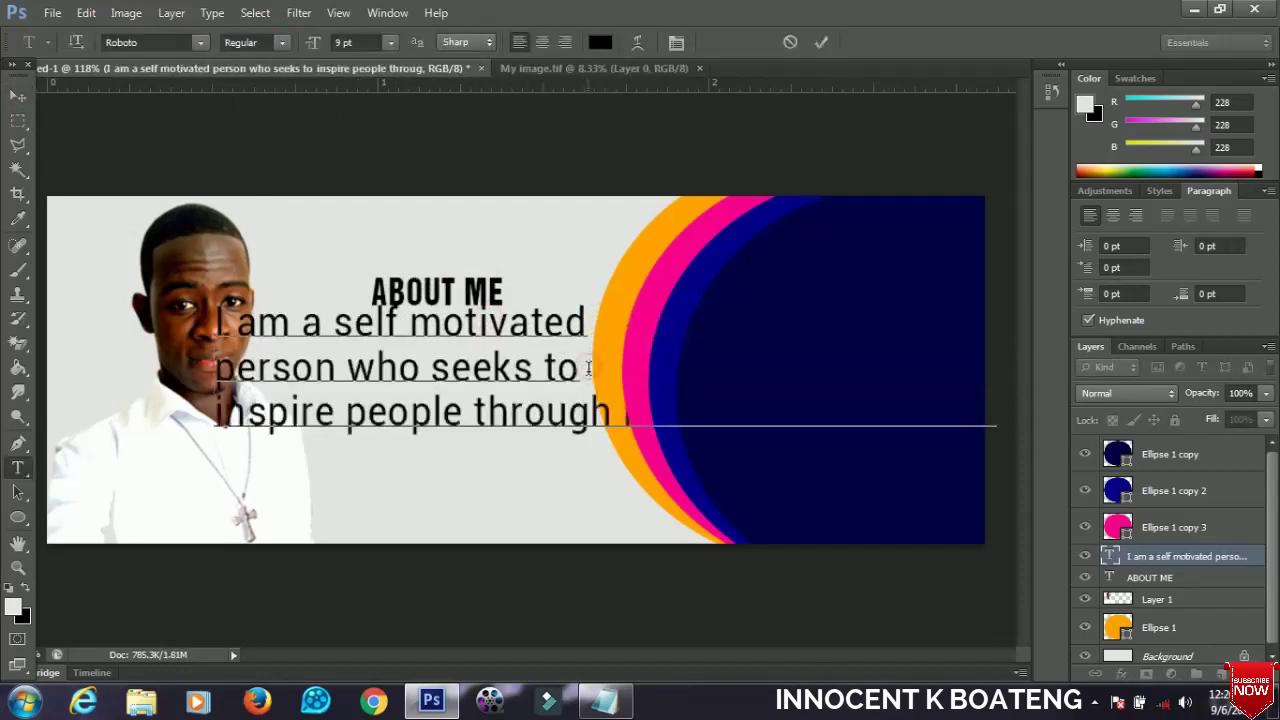
pyautogui.click(620, 430)
pyautogui.press('Return')
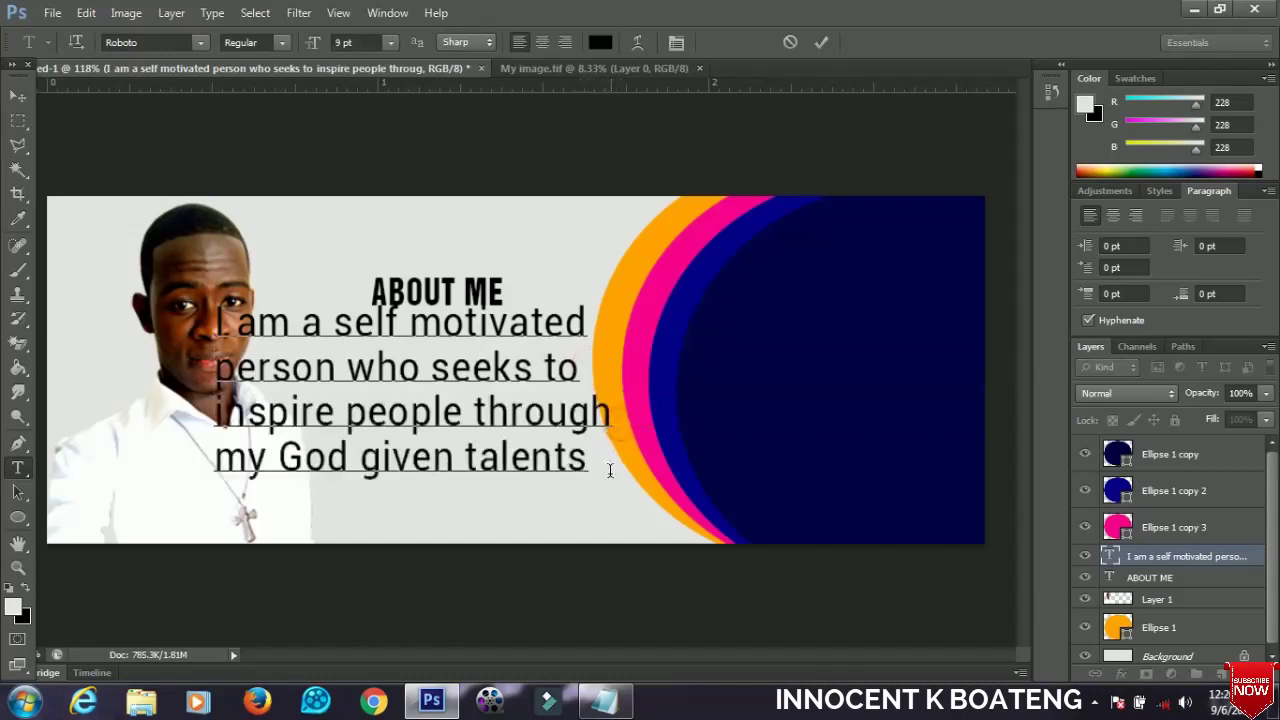
pyautogui.write('.')
pyautogui.click(17, 96)
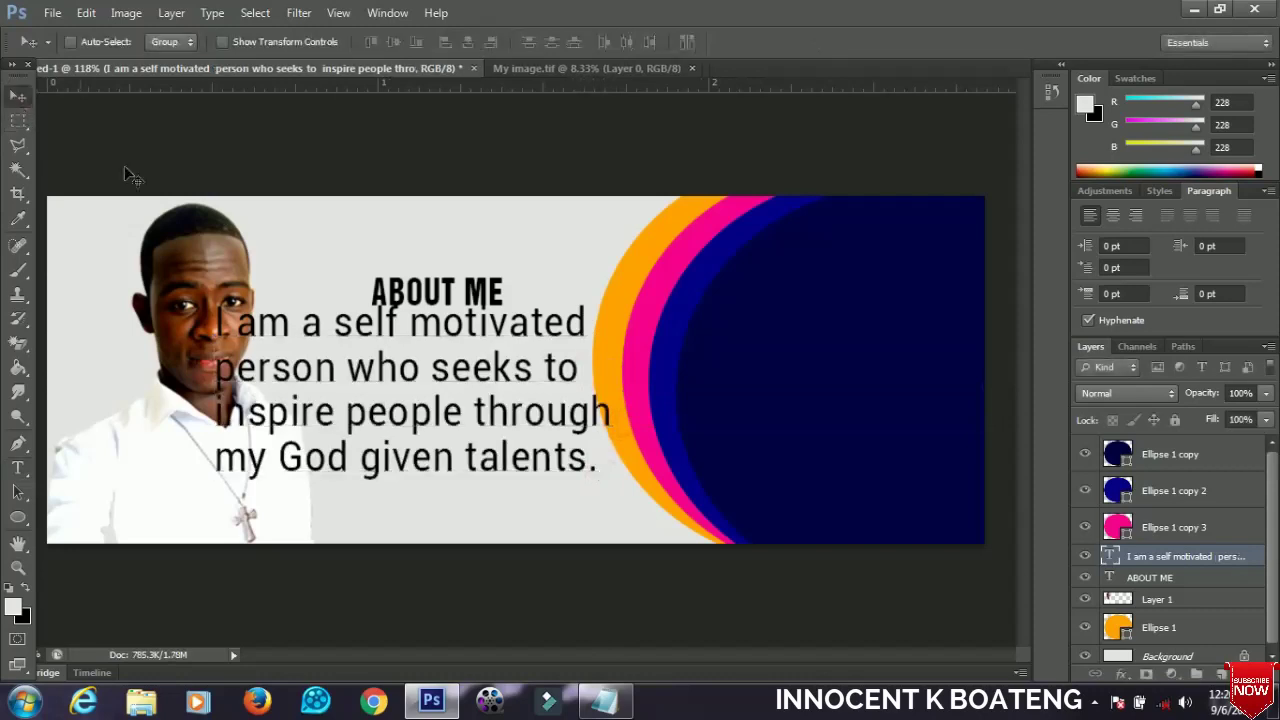
# Step: Scale the four-line paragraph down and position it under the ABOUT ME heading, between the portrait and the orange ellipse
pyautogui.hotkey('ctrl', 't')
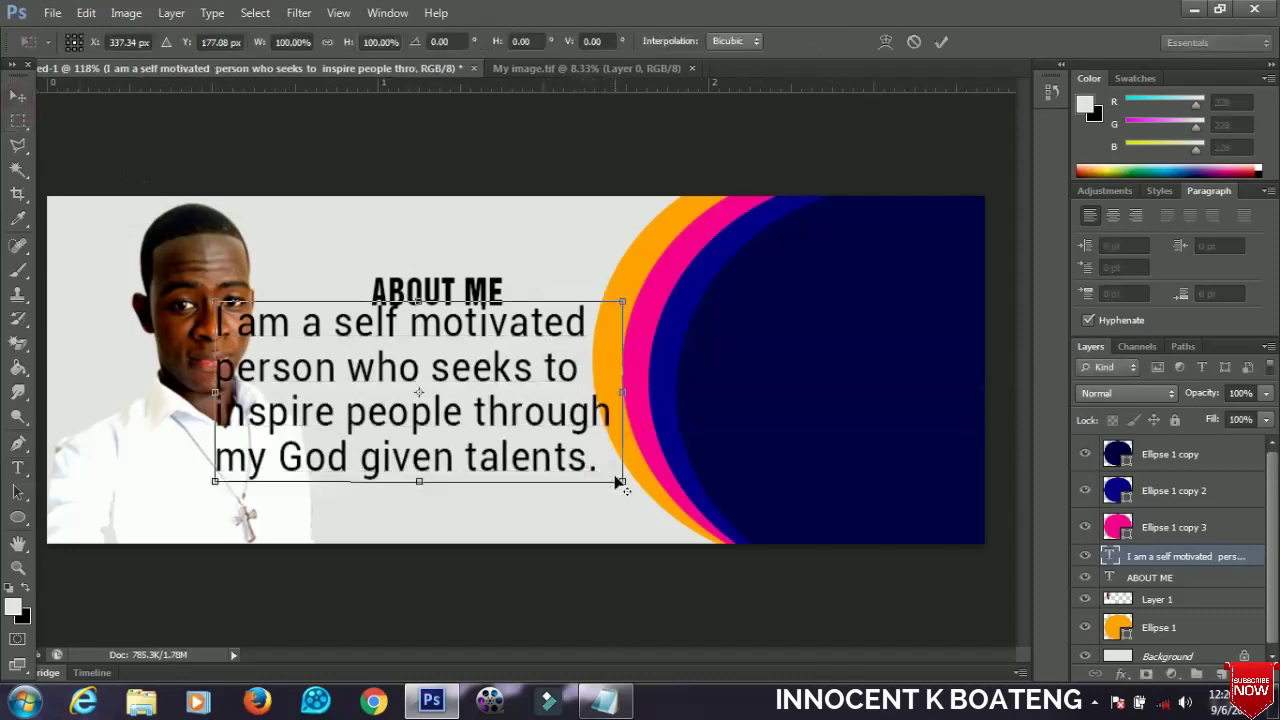
pyautogui.moveTo(621, 481); pyautogui.dragTo(546, 448)
pyautogui.press('Return')
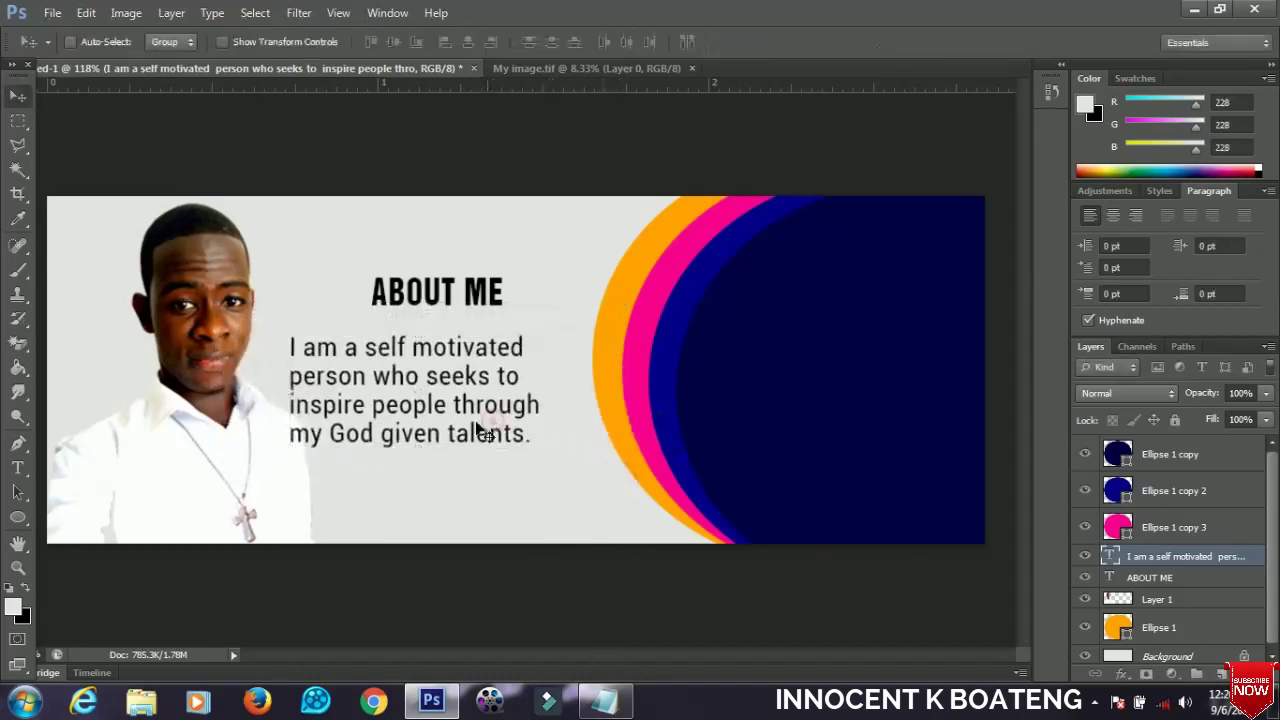
pyautogui.moveTo(475, 429); pyautogui.dragTo(510, 418)
# Step: Shift the ABOUT ME heading slightly down and sideways so it sits centred closer above the paragraph
pyautogui.rightClick(471, 287)
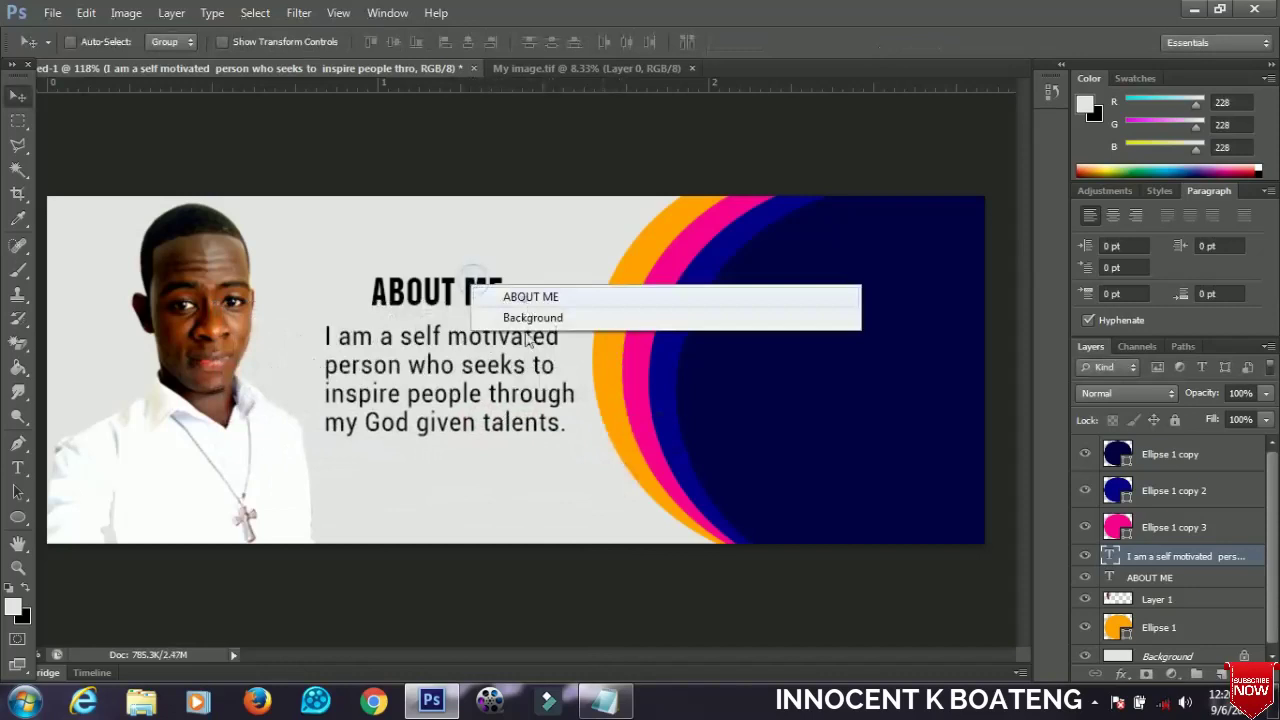
pyautogui.click(528, 297)
pyautogui.moveTo(530, 387); pyautogui.dragTo(533, 384)
pyautogui.press('Down')
pyautogui.press('Down')
pyautogui.press('Down')
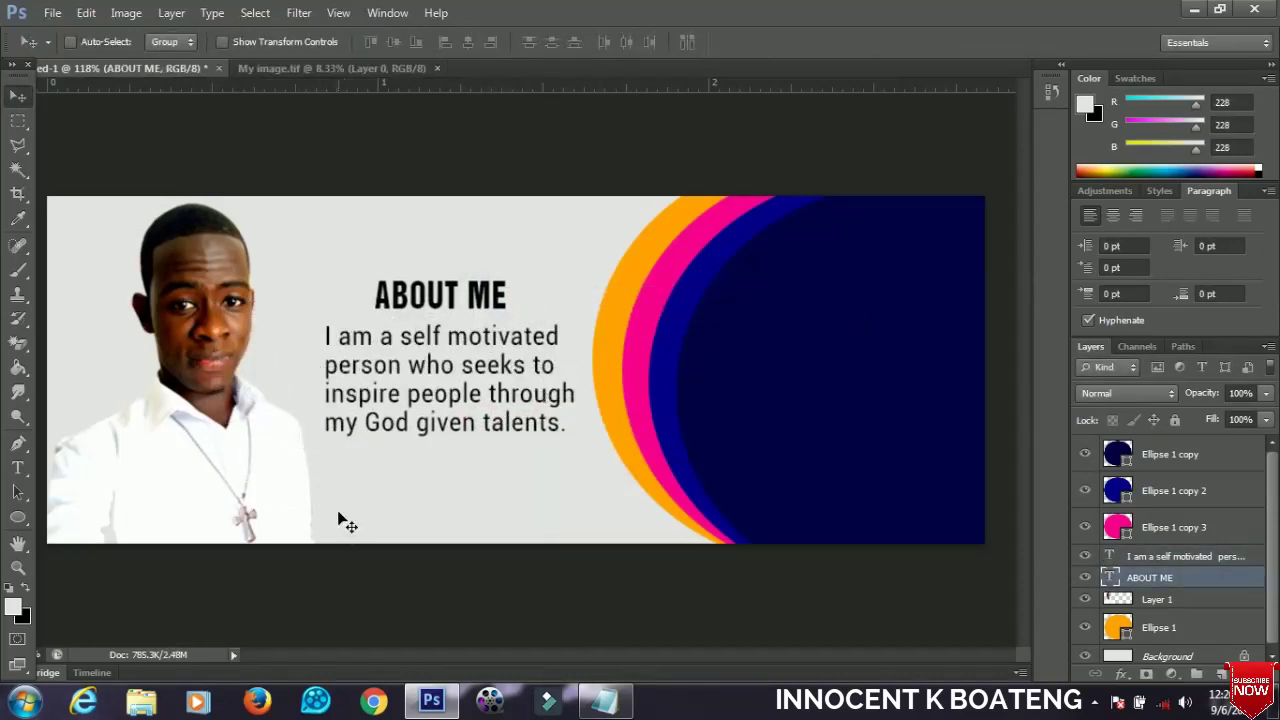
# Step: Duplicate the ABOUT ME heading layer and place the copy directly below the paragraph
pyautogui.scroll(2, 338, 520)
pyautogui.scroll(-5, 281, 472)
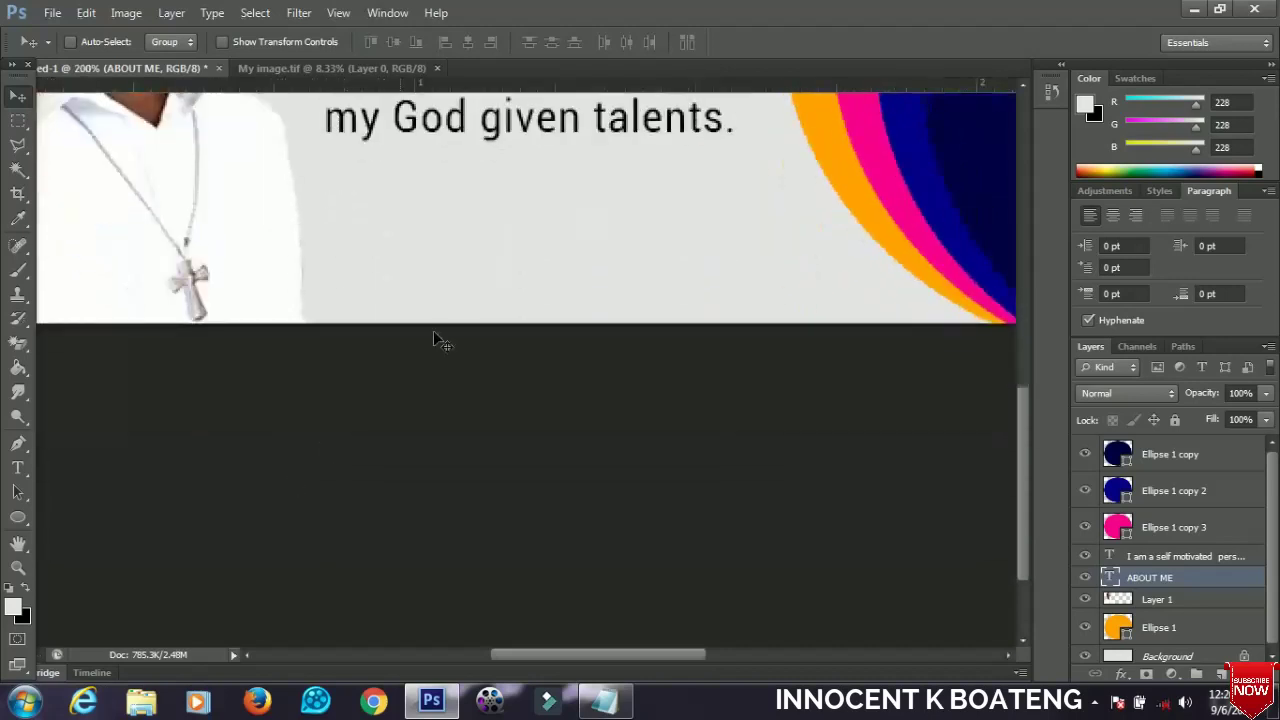
pyautogui.scroll(-2, 434, 337)
pyautogui.scroll(1, 478, 372)
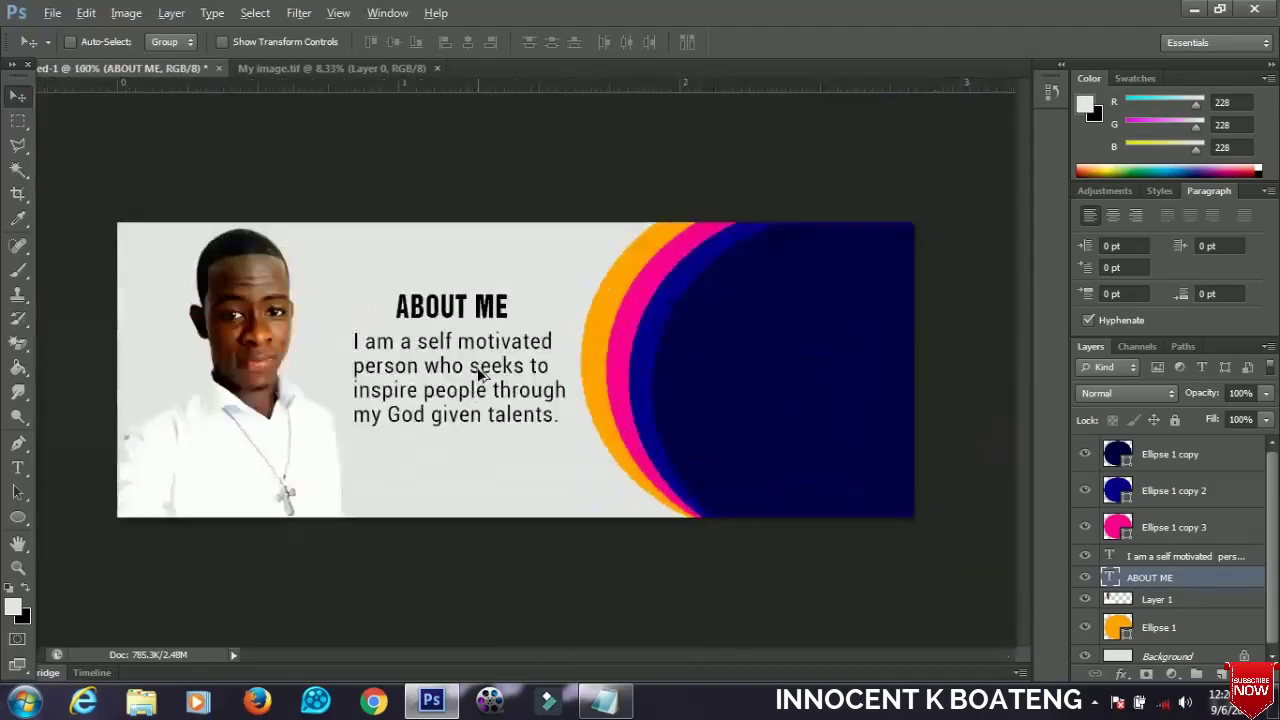
pyautogui.rightClick(478, 338)
pyautogui.click(515, 324)
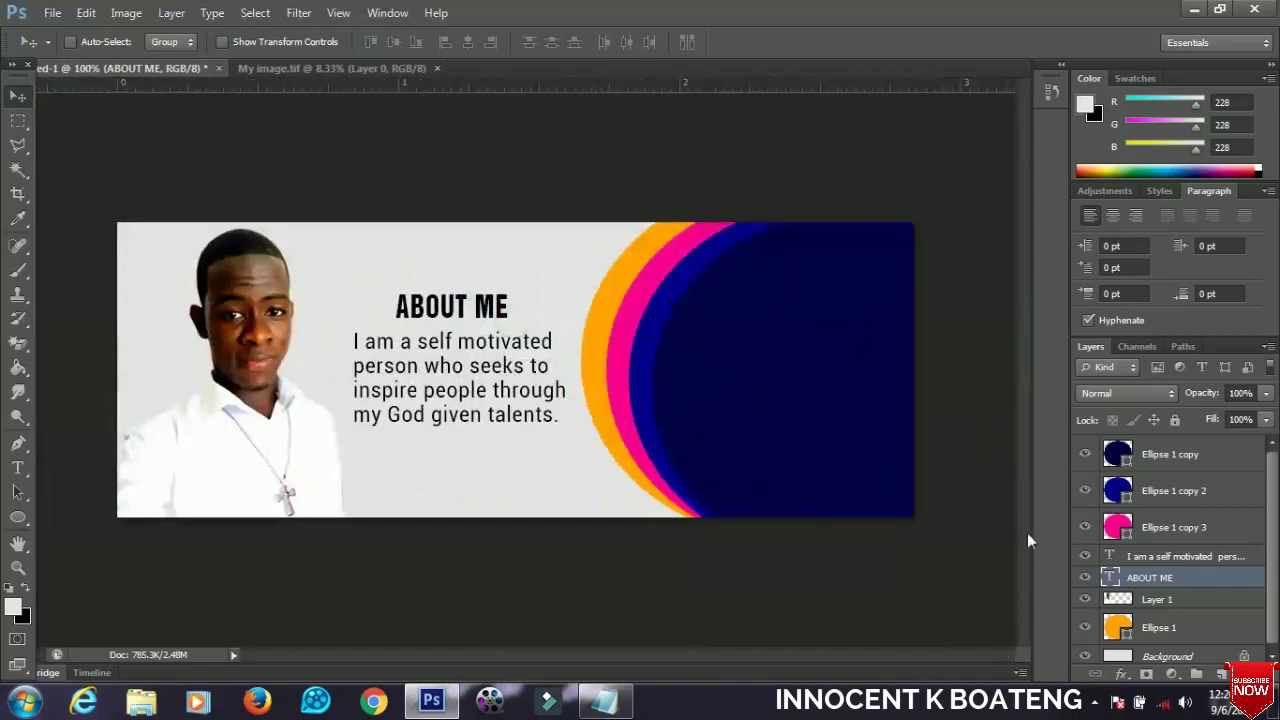
pyautogui.hotkey('ctrl', 'j')
pyautogui.moveTo(471, 322); pyautogui.dragTo(470, 466)
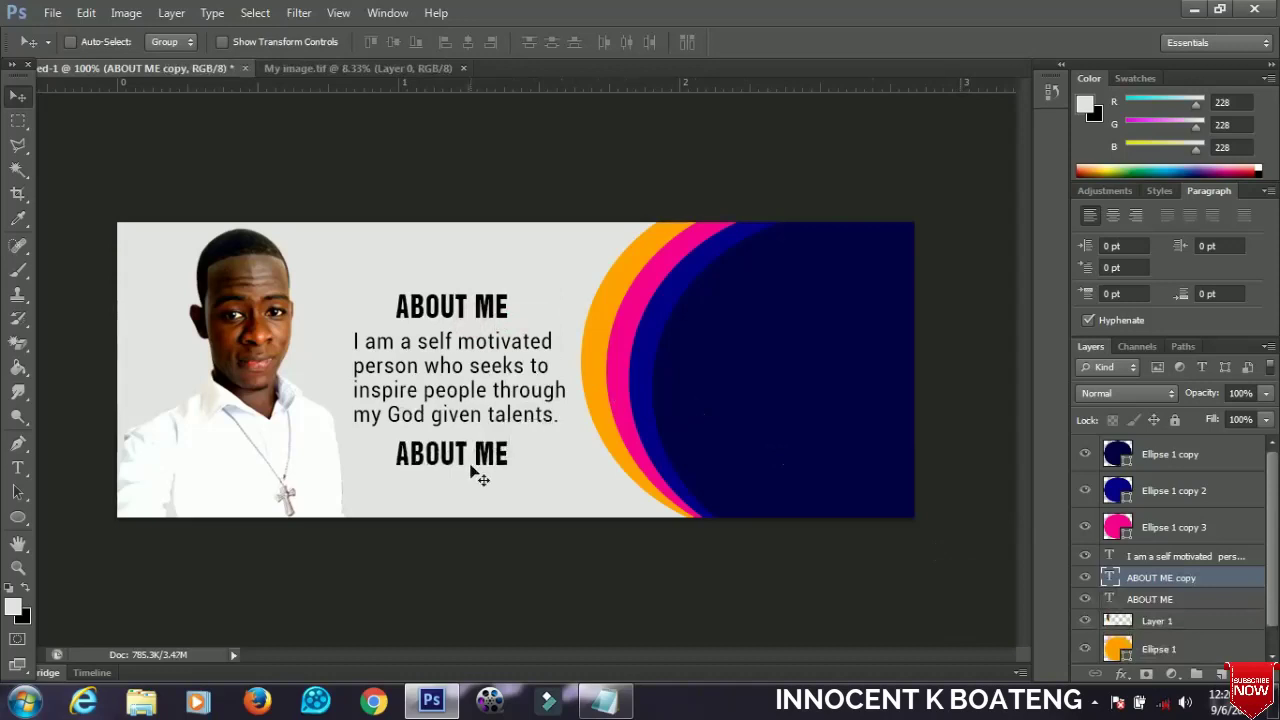
# Step: Replace the duplicated heading's text with the person's full name in capitals
pyautogui.press('t')
pyautogui.click(471, 458)
pyautogui.hotkey('ctrl', 'a')
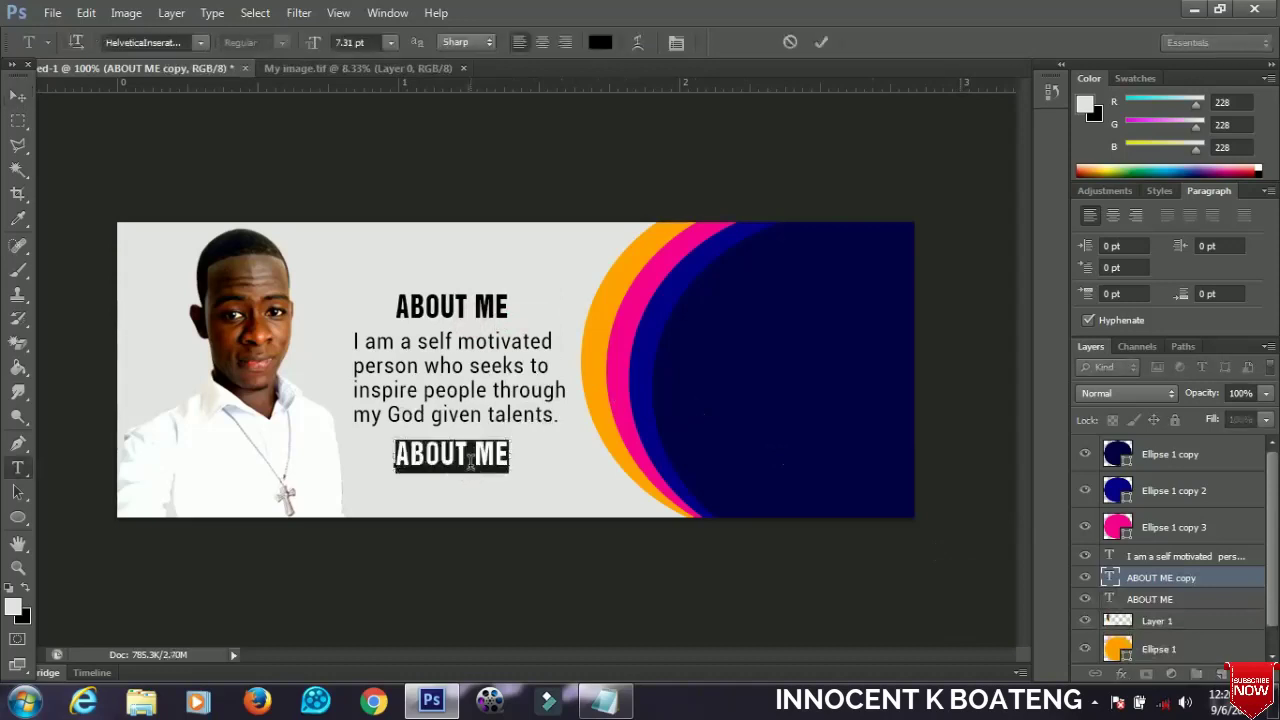
pyautogui.write('INNOCENT')
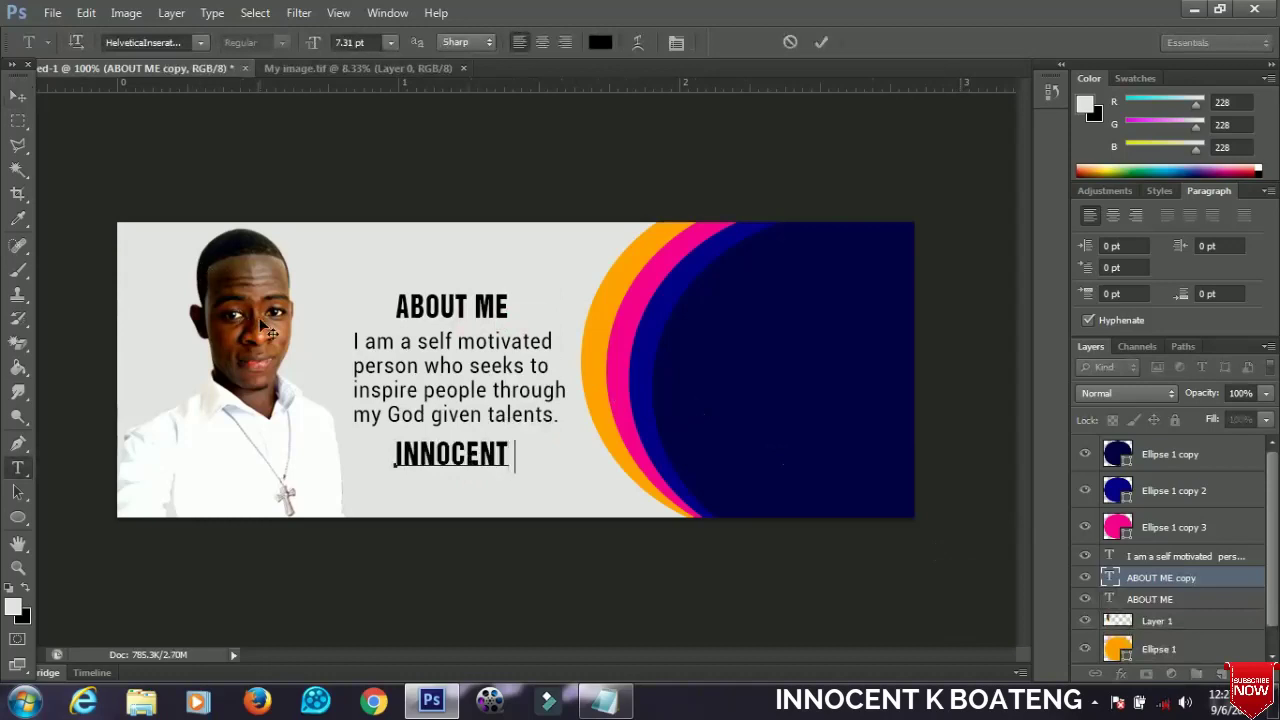
pyautogui.write(' K BOATENG')
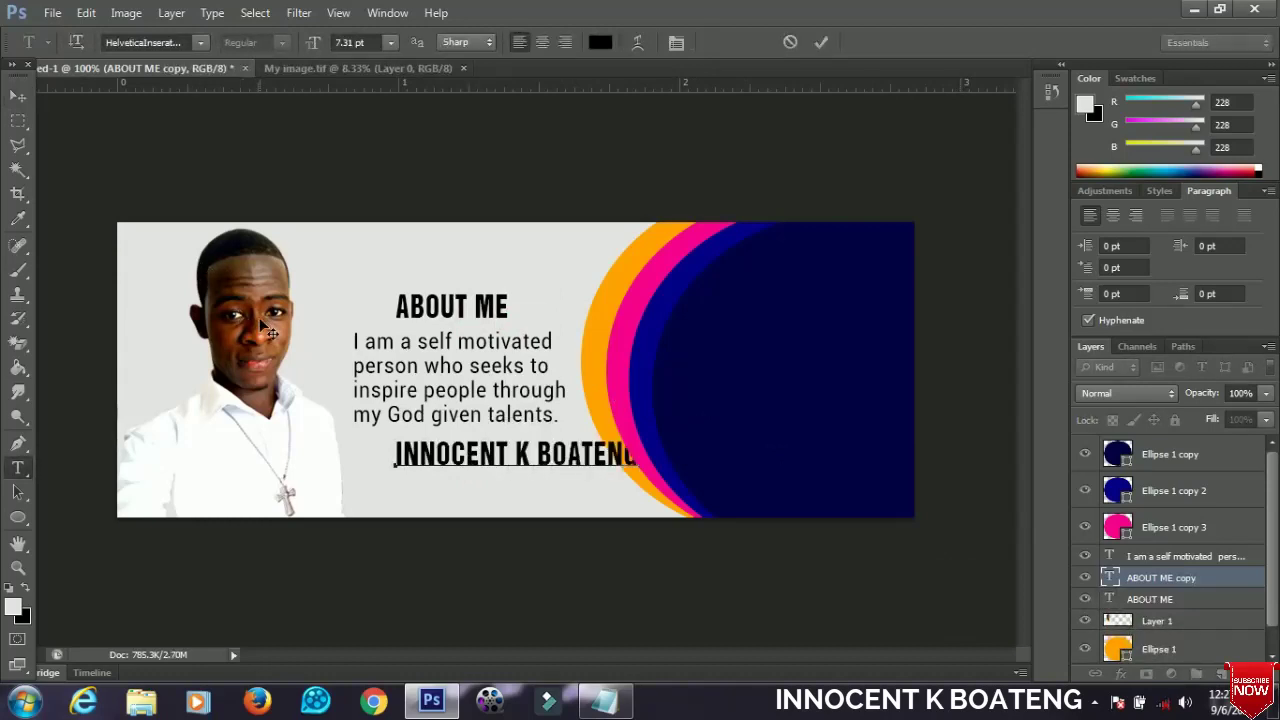
pyautogui.click(18, 96)
# Step: Move the name text towards the portrait, scale it down to about the paragraph's width, and place it just beneath the paragraph
pyautogui.scroll(1, 440, 445)
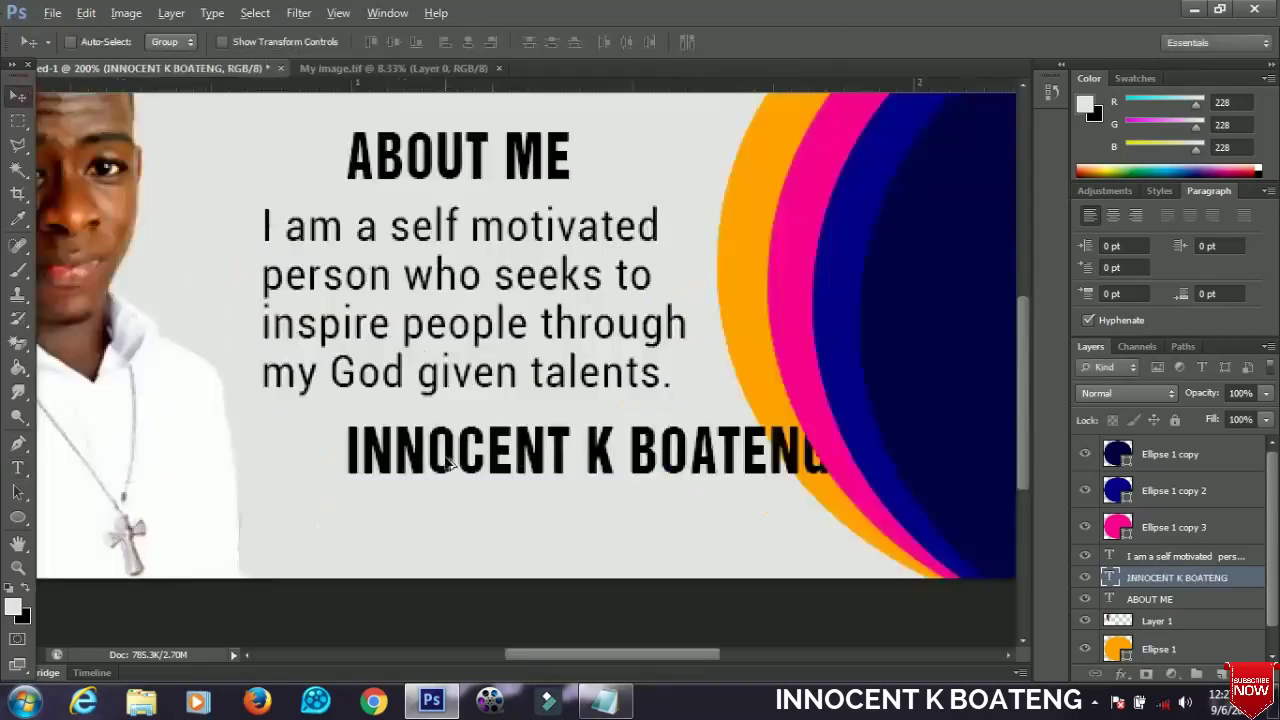
pyautogui.scroll(-1, 651, 371)
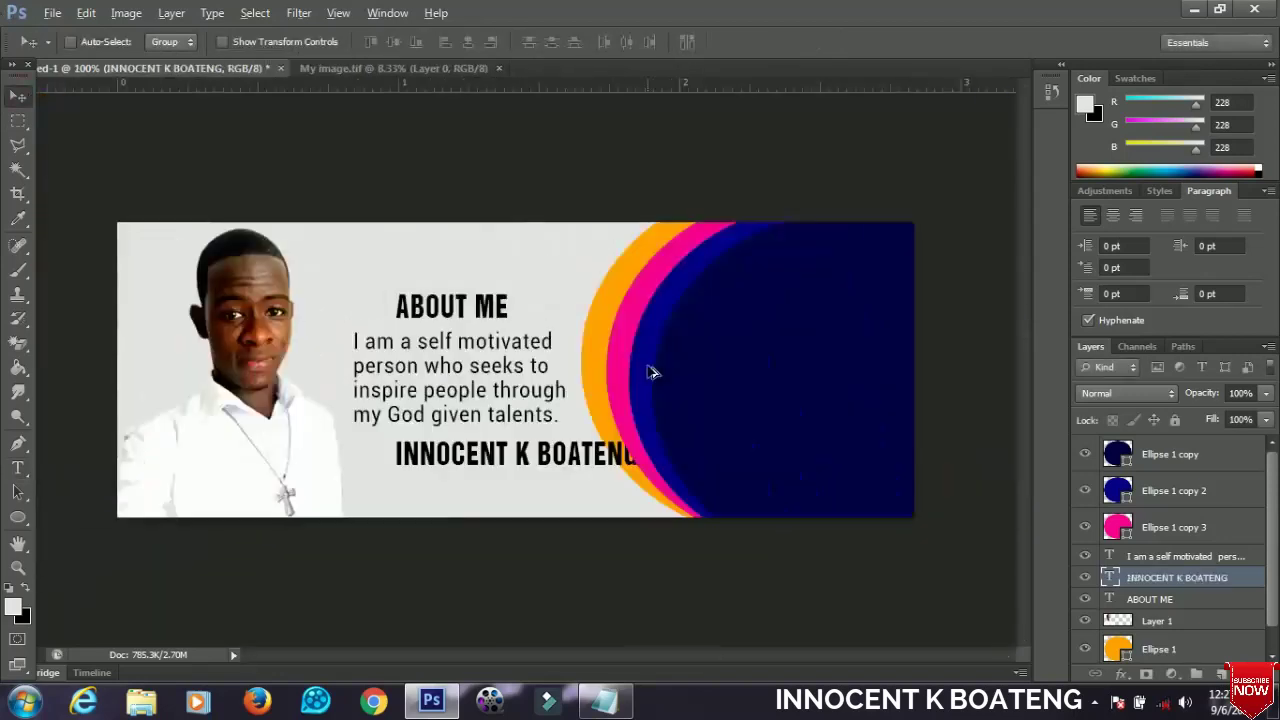
pyautogui.scroll(1, 650, 382)
pyautogui.scroll(1, 603, 421)
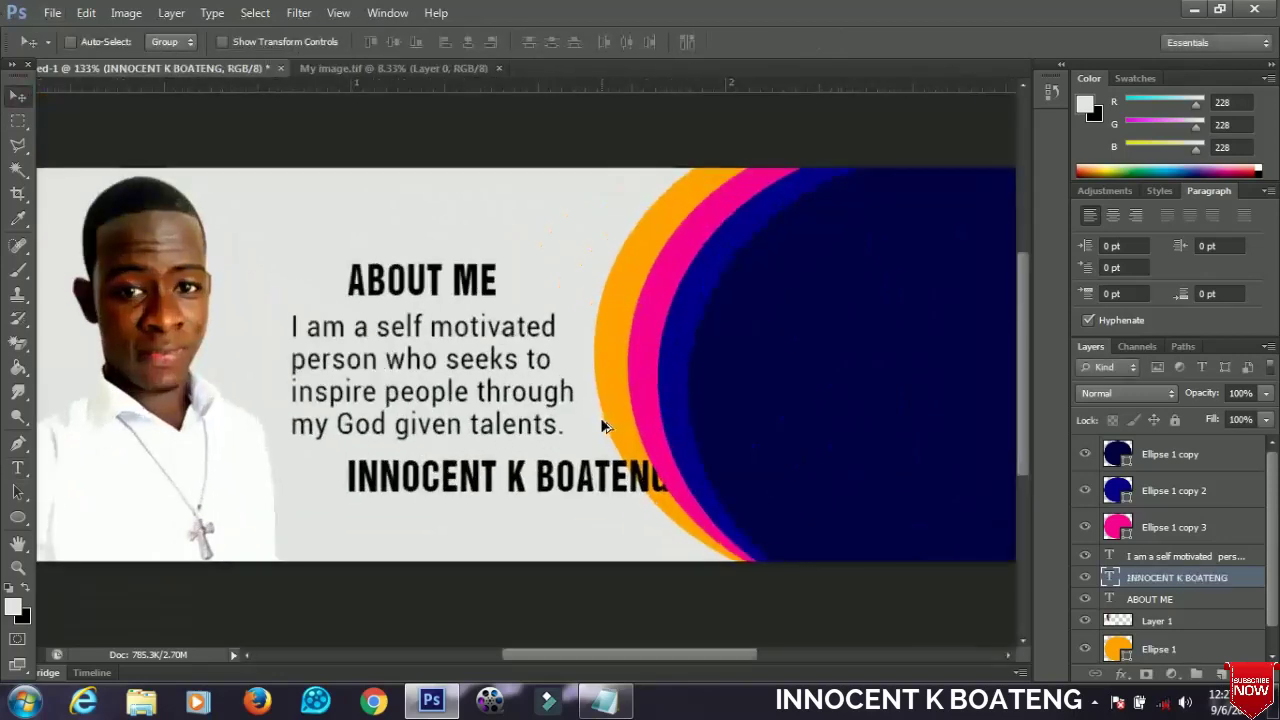
pyautogui.moveTo(1029, 376); pyautogui.dragTo(1018, 417)
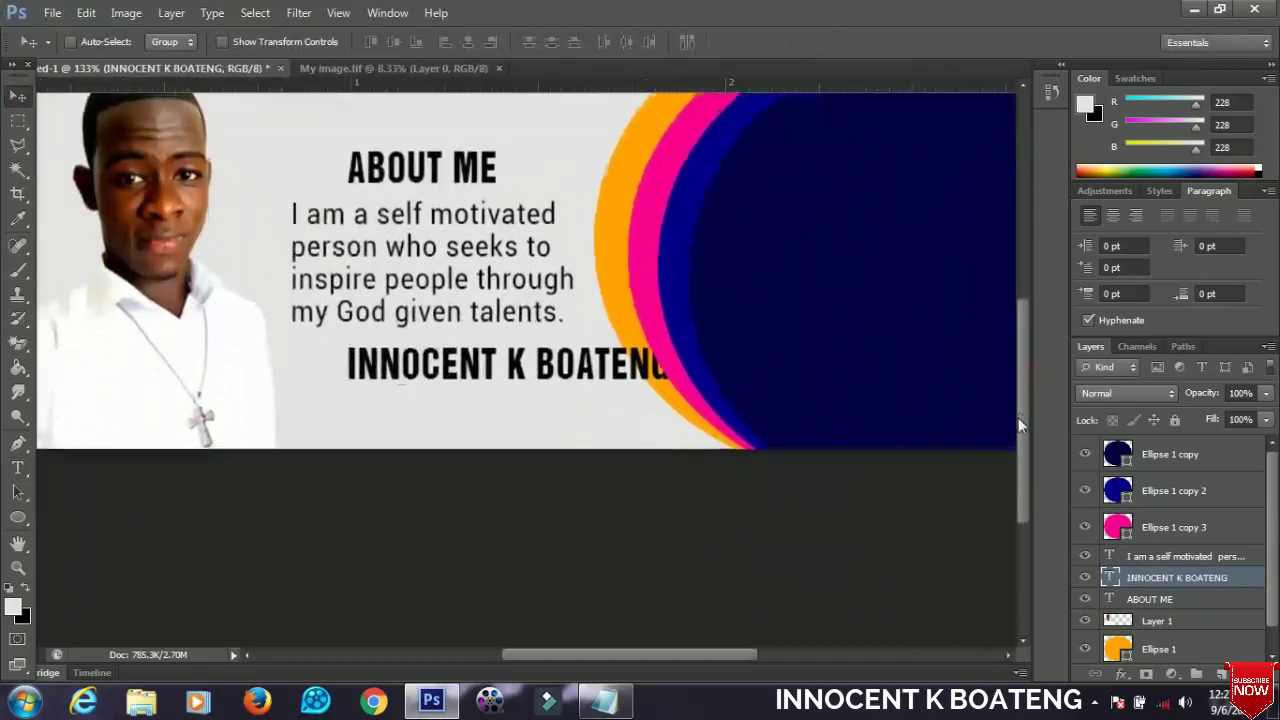
pyautogui.moveTo(606, 374); pyautogui.dragTo(545, 386)
pyautogui.hotkey('ctrl', 't')
pyautogui.moveTo(597, 348); pyautogui.dragTo(507, 373)
pyautogui.press('Return')
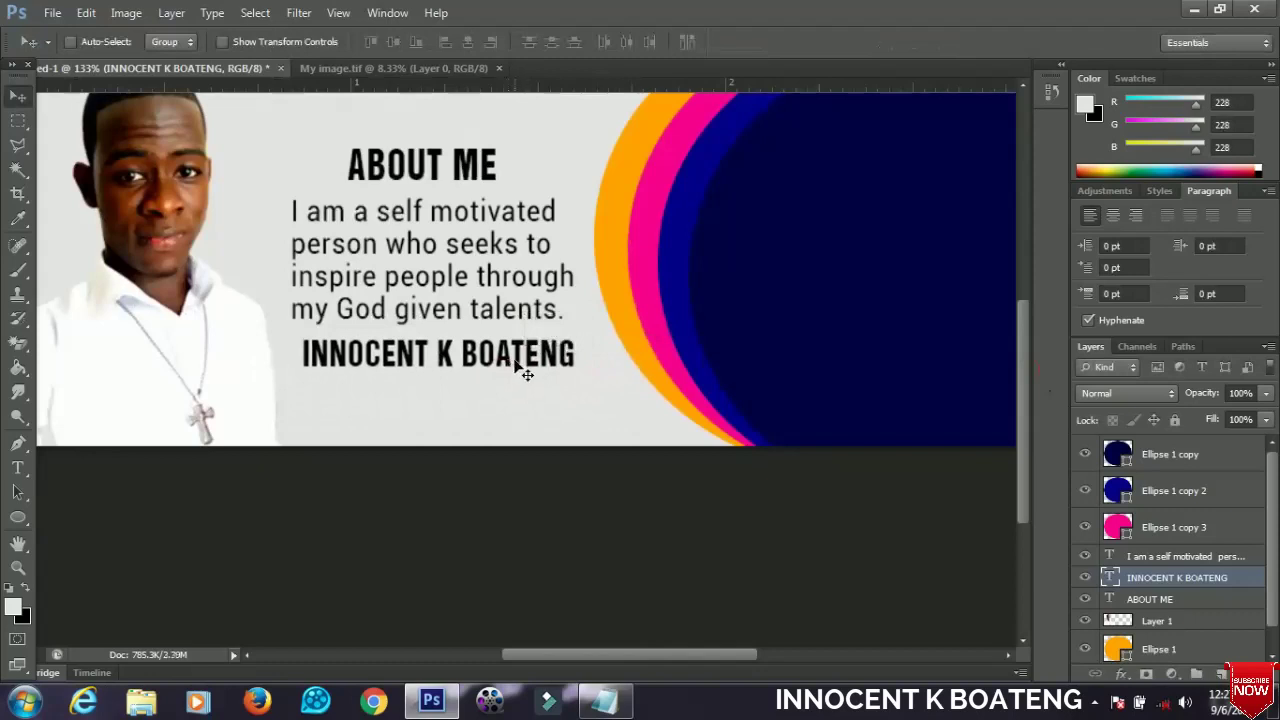
pyautogui.hotkey('ctrl', '-')
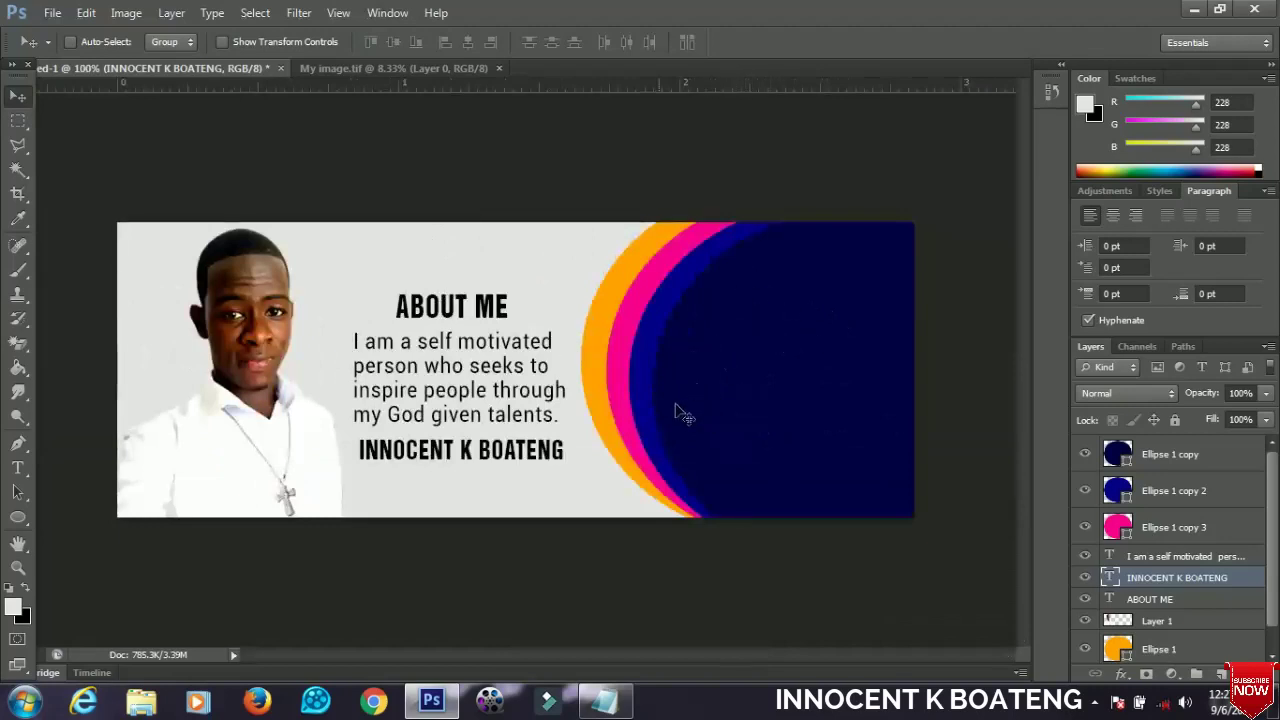
# Step: Draw a round Facebook icon custom shape, about 35 x 29 px, in the upper part of the dark navy ellipse
pyautogui.click(18, 517)
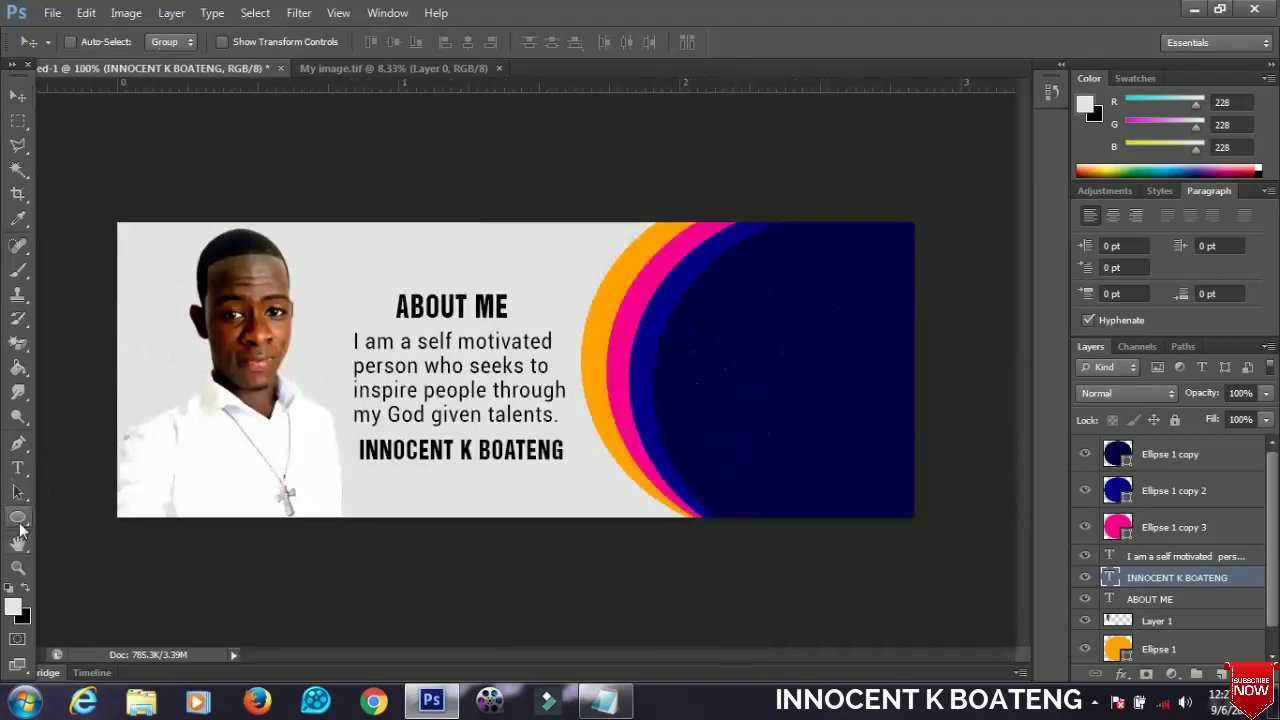
pyautogui.click(93, 603)
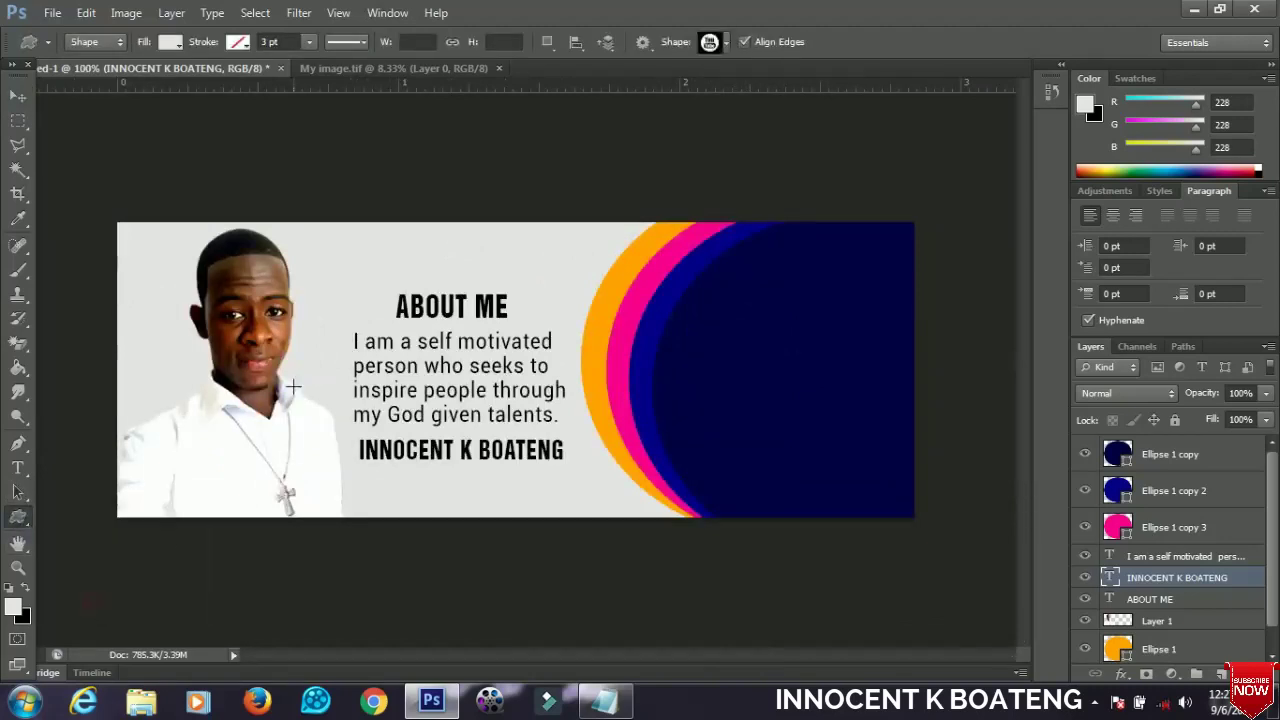
pyautogui.click(727, 42)
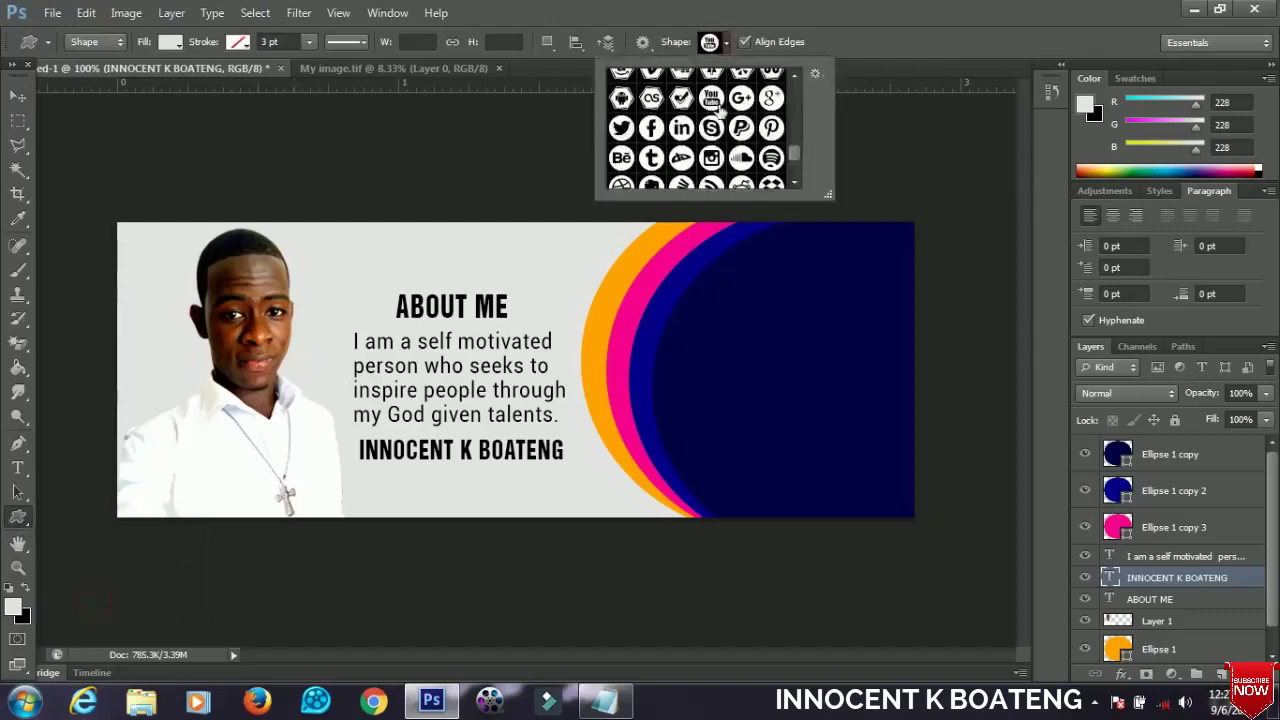
pyautogui.click(651, 130)
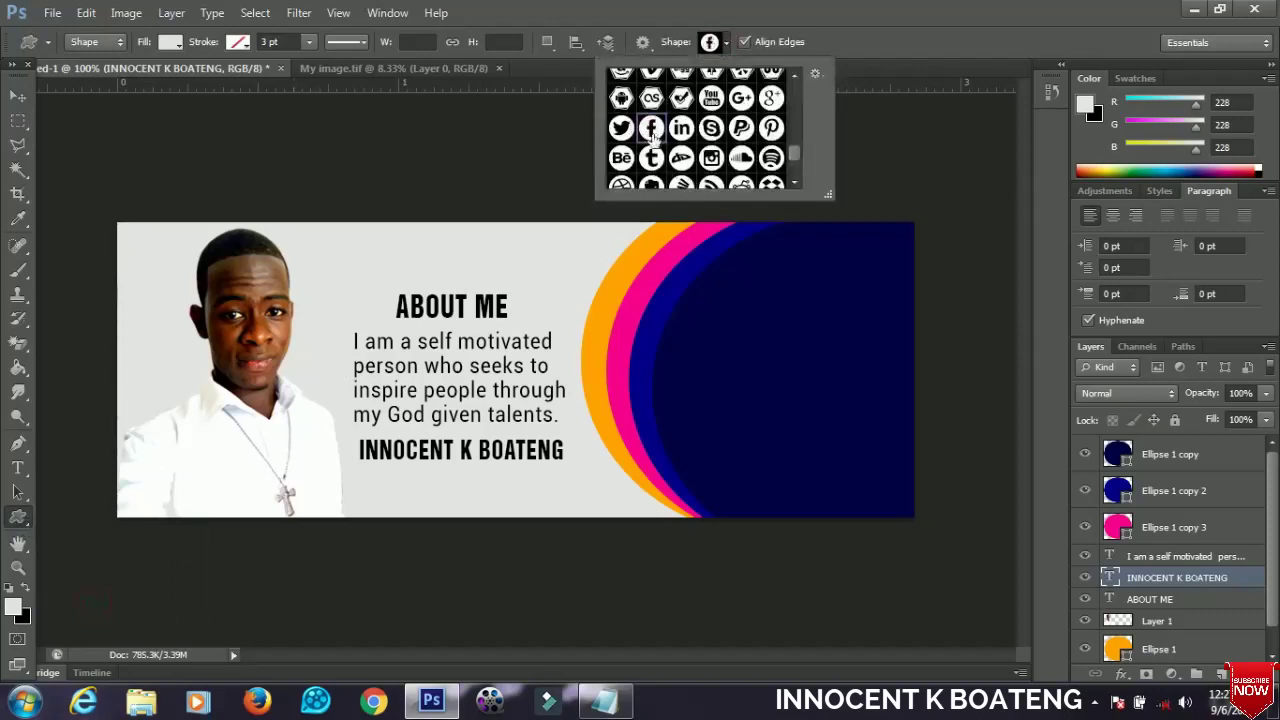
pyautogui.click(723, 278)
pyautogui.moveTo(723, 278); pyautogui.dragTo(756, 303)
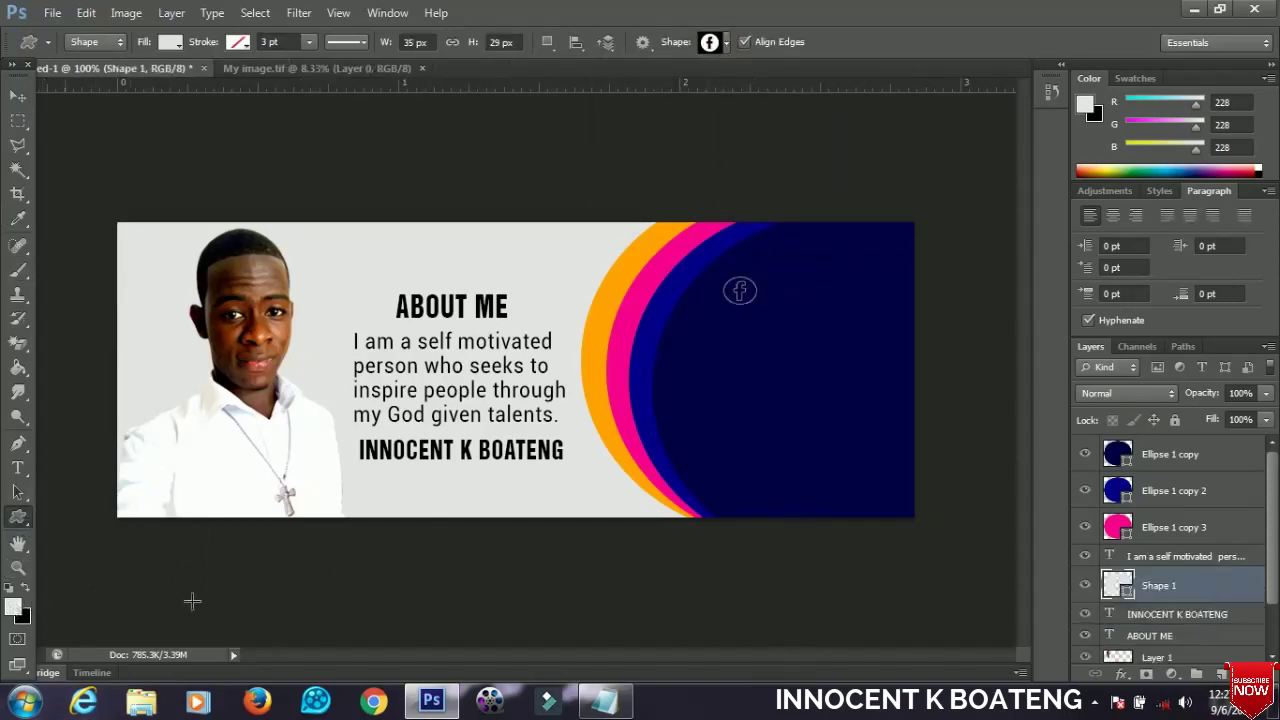
# Step: Bring the Facebook icon's shape layer to the top of the layer stack, above all the ellipses
pyautogui.click(17, 96)
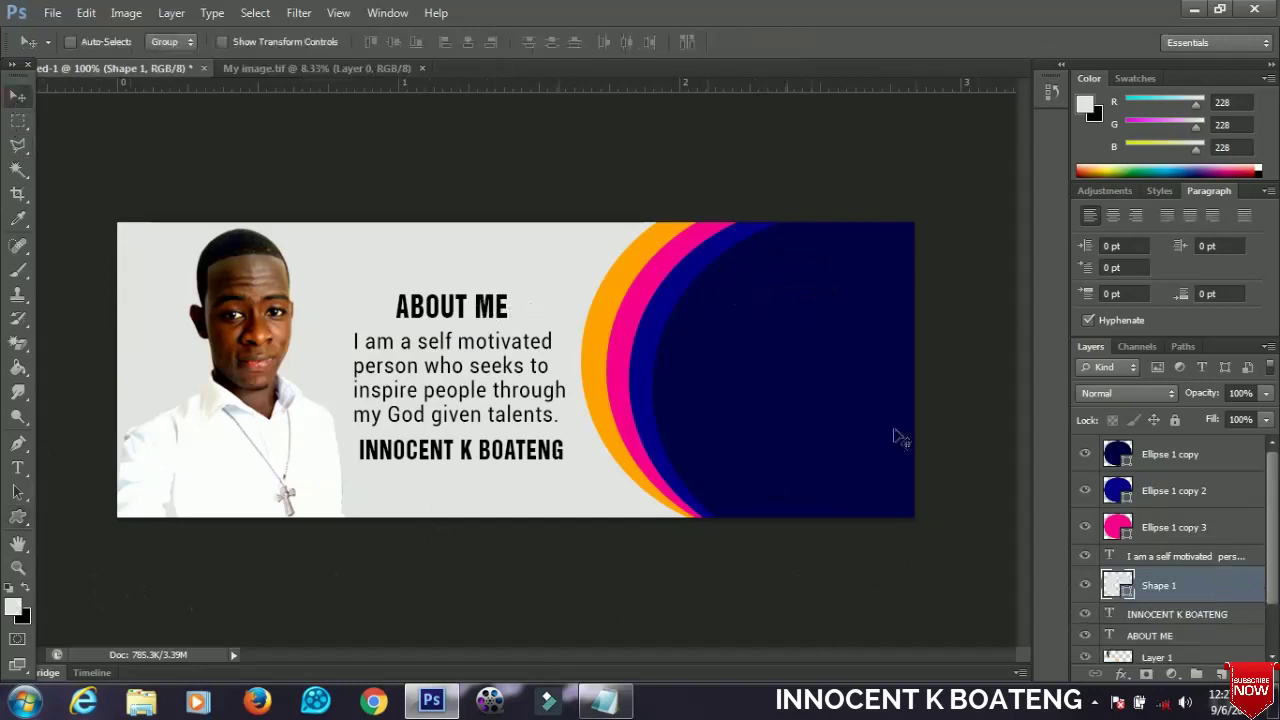
pyautogui.moveTo(1168, 588); pyautogui.dragTo(1172, 421)
pyautogui.hotkey('ctrl', 'shift', ']')
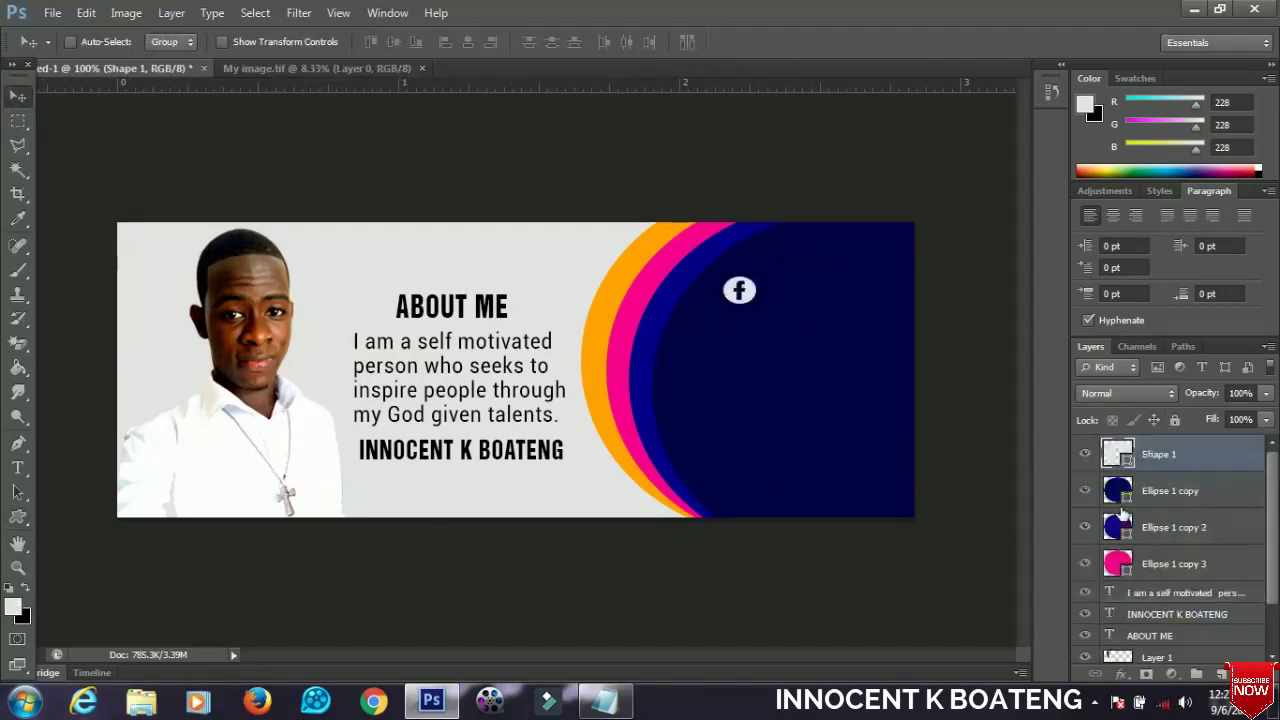
# Step: Scale down the Facebook icon and move it down towards the dark navy ellipse's curved left edge
pyautogui.hotkey('ctrl', 't')
pyautogui.moveTo(767, 278); pyautogui.dragTo(704, 308)
pyautogui.press('Return')
pyautogui.scroll(2, 704, 308)
pyautogui.scroll(1, 737, 300)
pyautogui.scroll(-1, 737, 308)
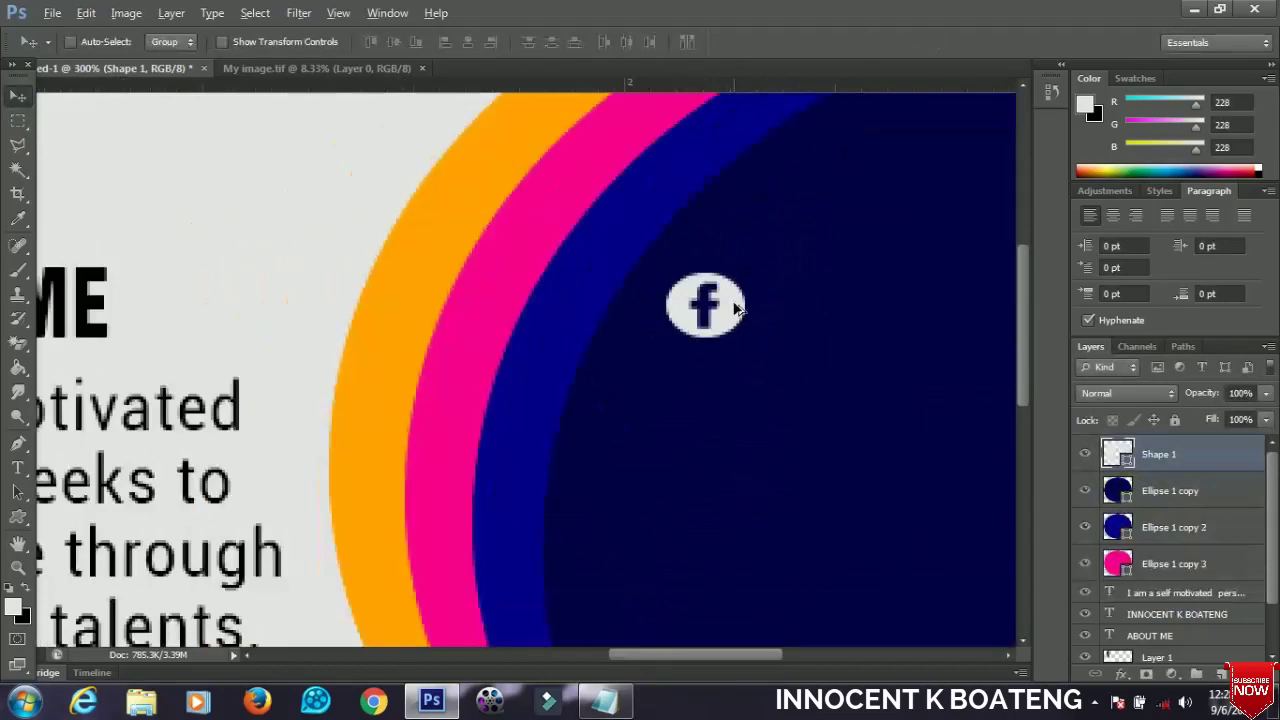
pyautogui.scroll(-1, 737, 308)
pyautogui.scroll(-1, 737, 308)
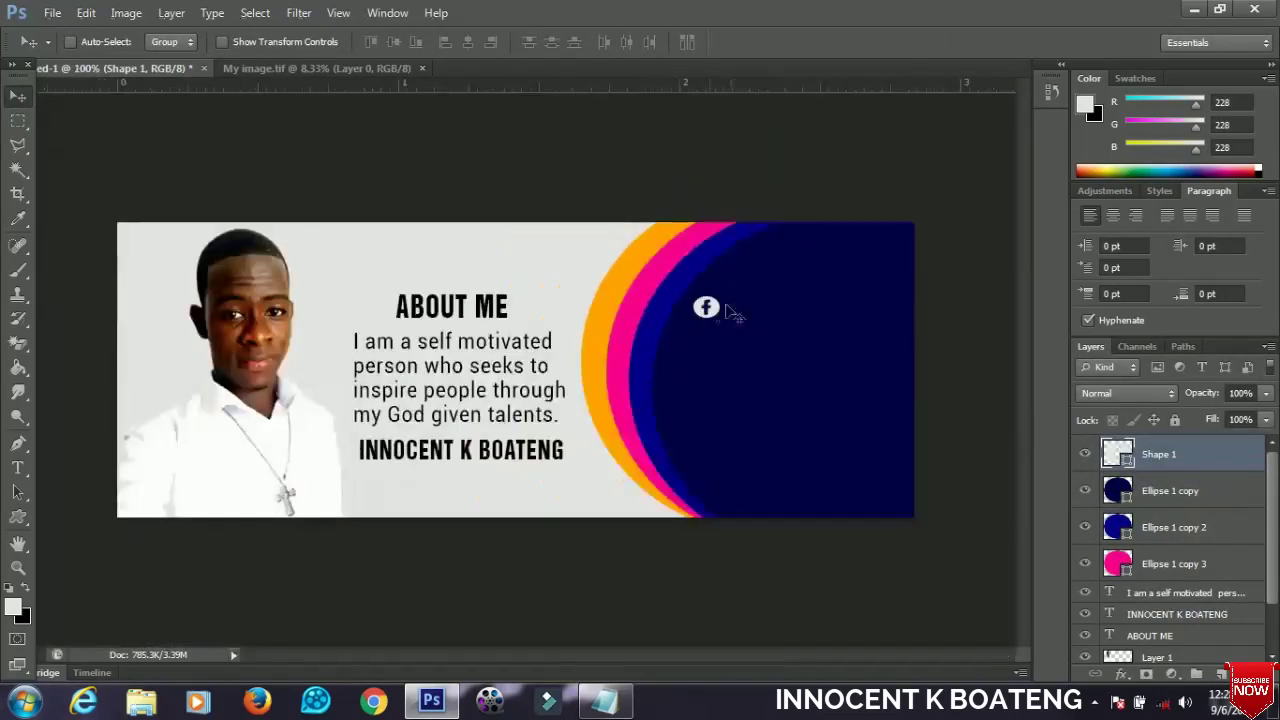
# Step: Enlarge the Facebook icon to about 34 x 28 px and move it slightly up and to the right within the navy ellipse
pyautogui.hotkey('ctrl', 't')
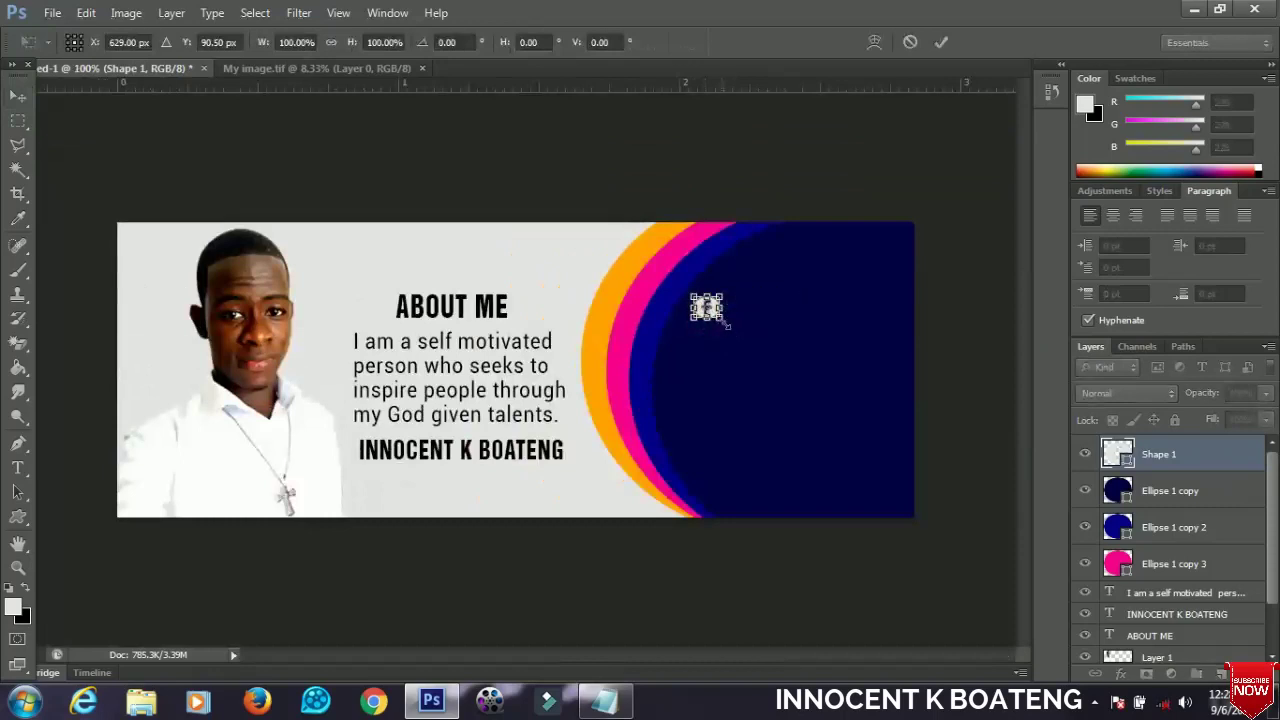
pyautogui.press('Return')
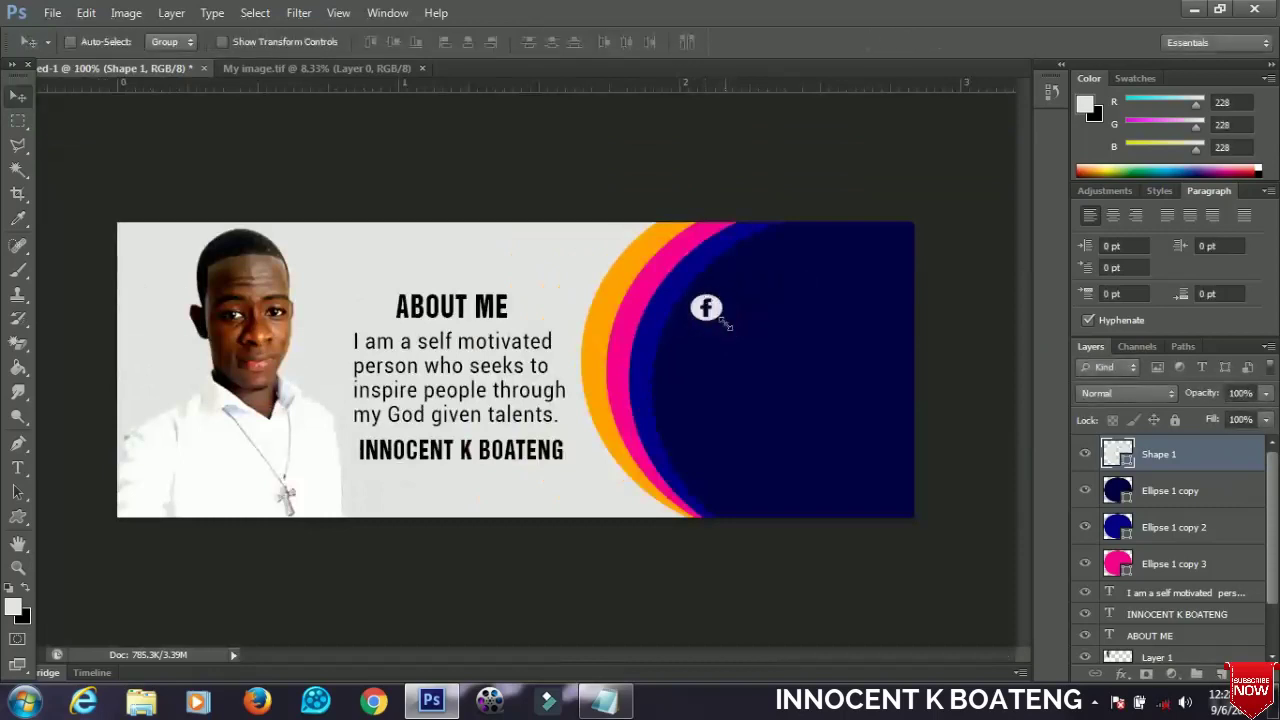
pyautogui.moveTo(727, 325); pyautogui.dragTo(745, 310)
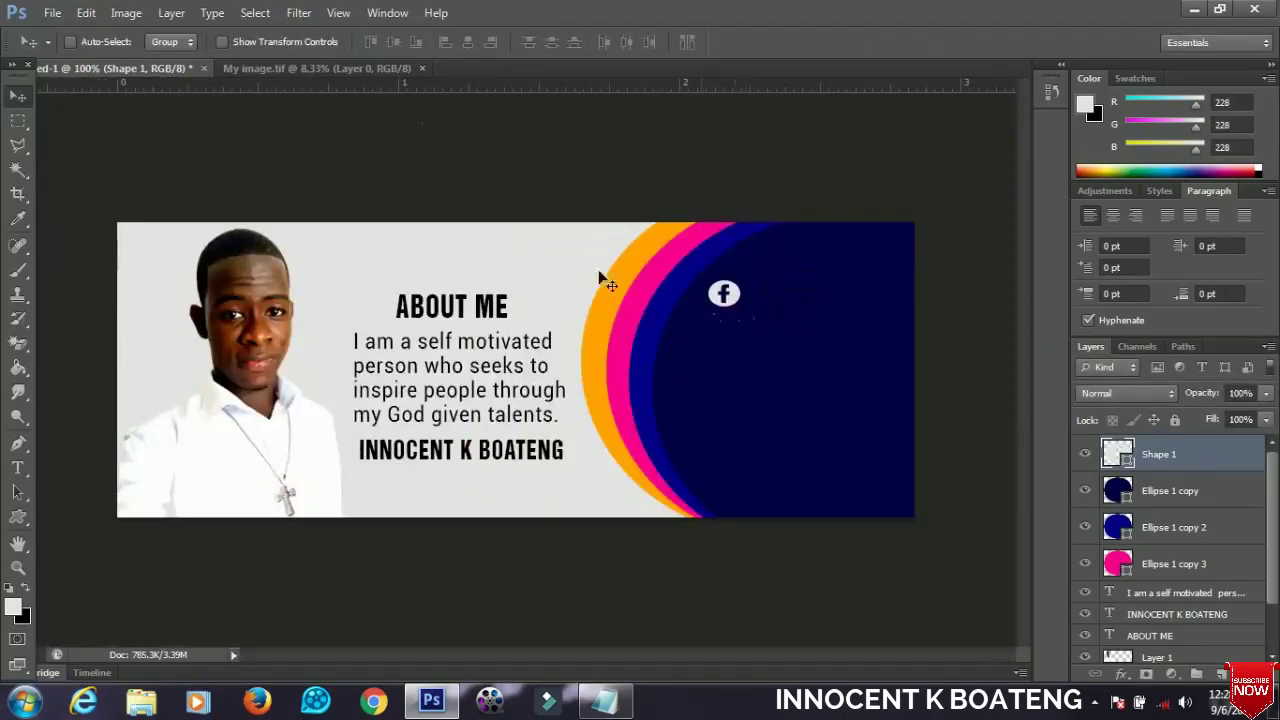
# Step: Draw a round Instagram icon custom shape, about 34 x 29 px, below the Facebook icon and nudge it to the ellipse's curved edge
pyautogui.click(18, 516)
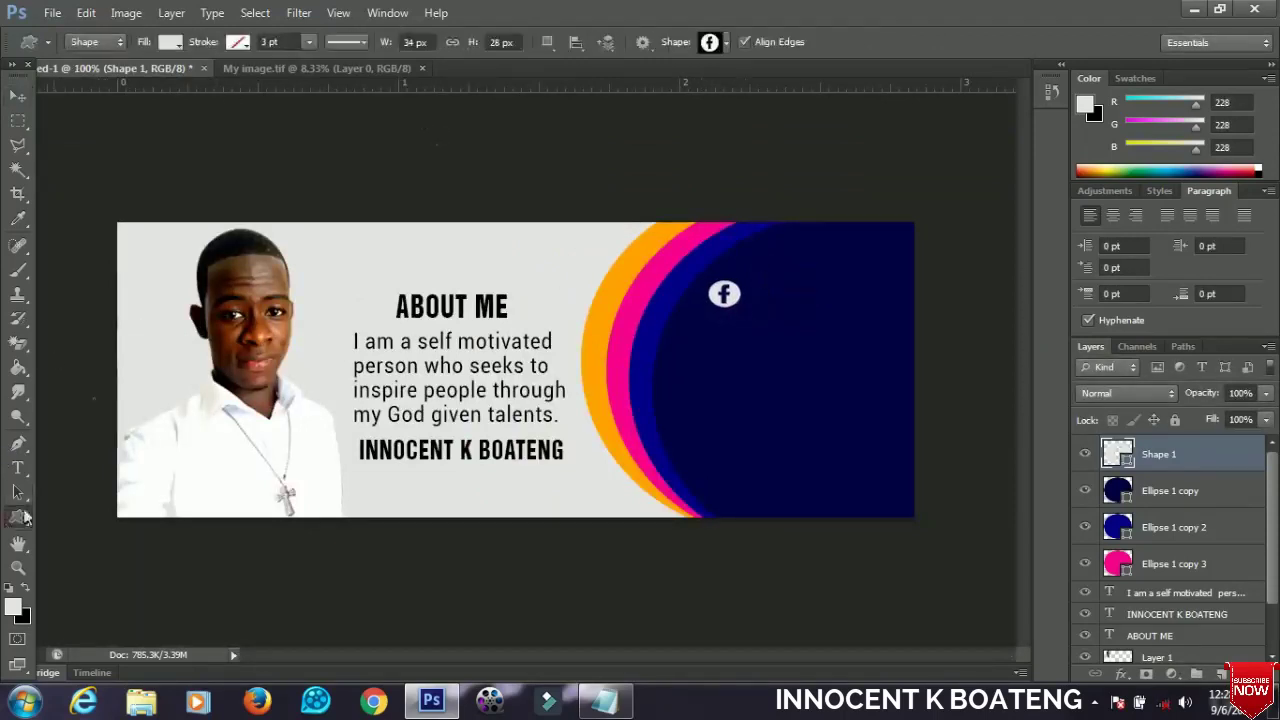
pyautogui.click(727, 42)
pyautogui.click(711, 157)
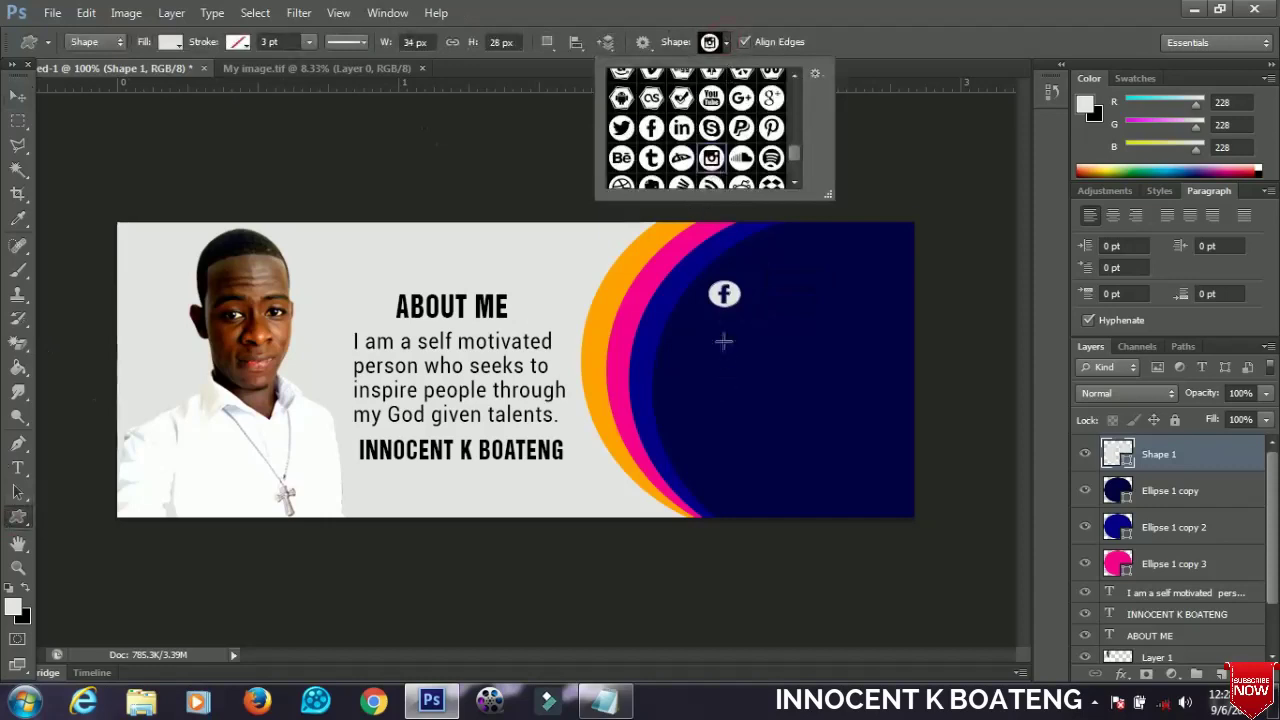
pyautogui.moveTo(699, 325); pyautogui.dragTo(689, 392)
pyautogui.press('v')
pyautogui.press('Left')
pyautogui.press('Left')
pyautogui.press('Left')
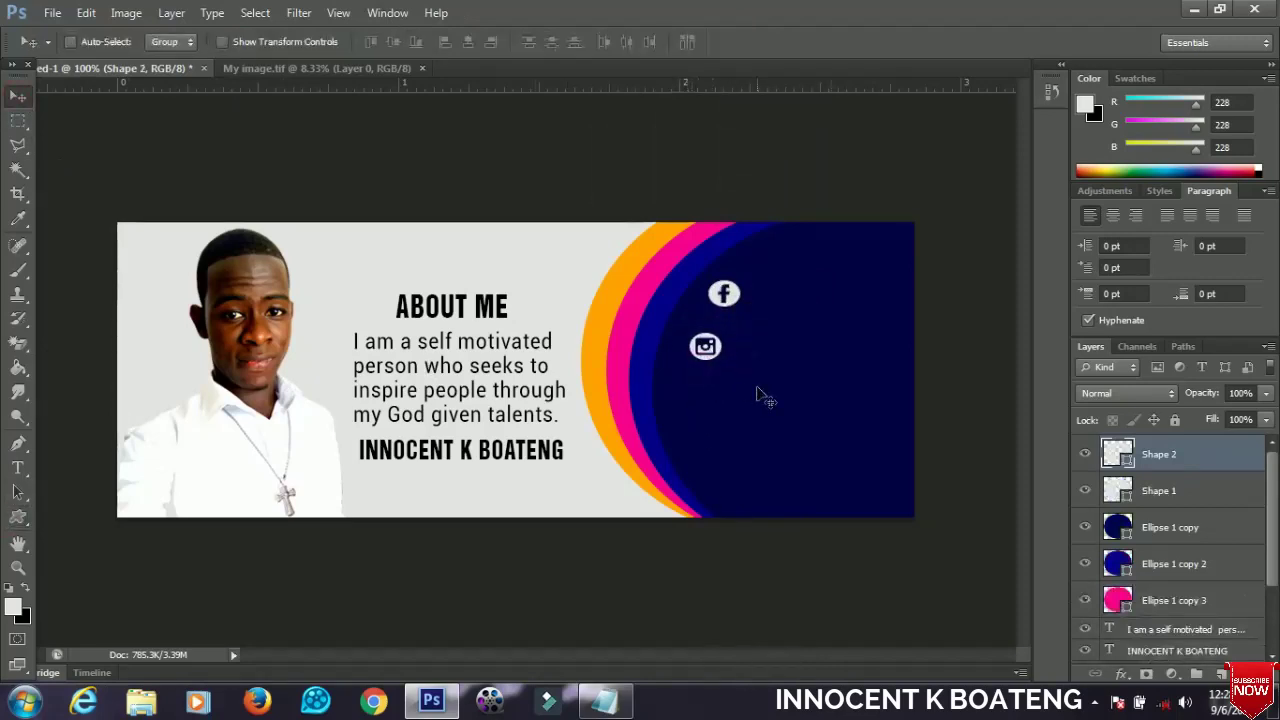
# Step: Draw a round Twitter icon custom shape, about 38 x 33 px, below the Instagram icon
pyautogui.click(18, 516)
pyautogui.click(722, 44)
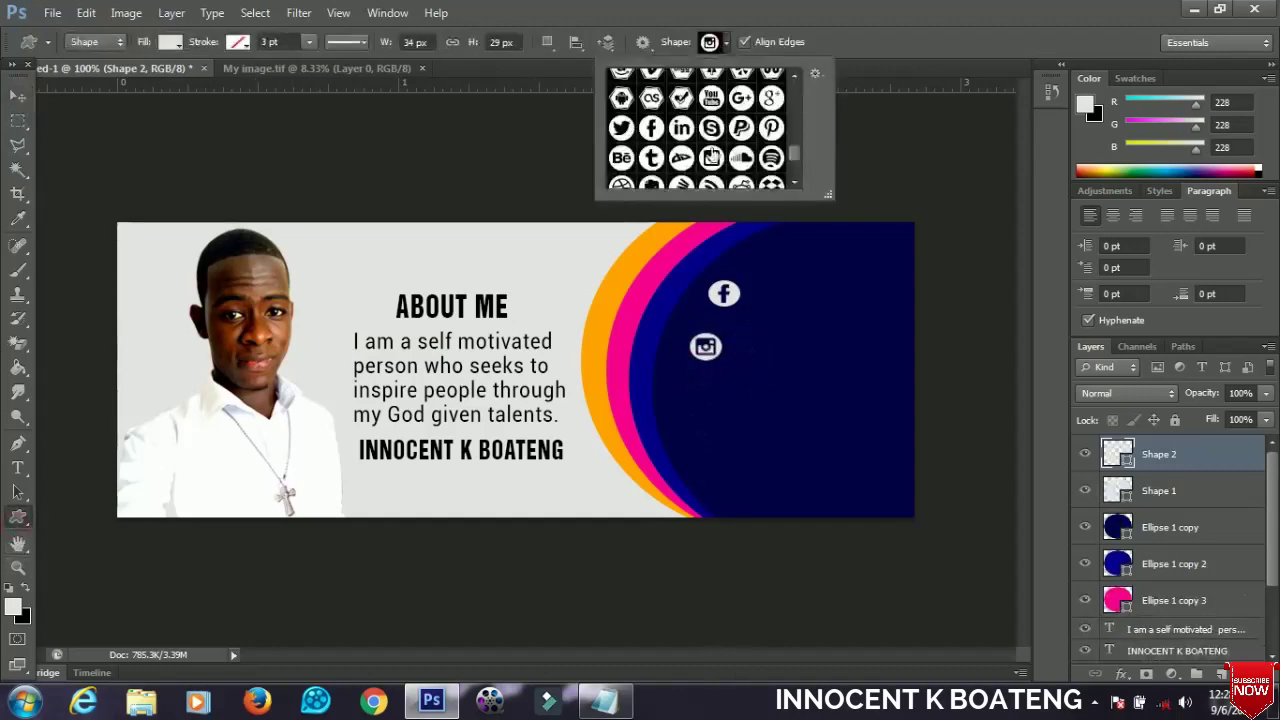
pyautogui.click(620, 128)
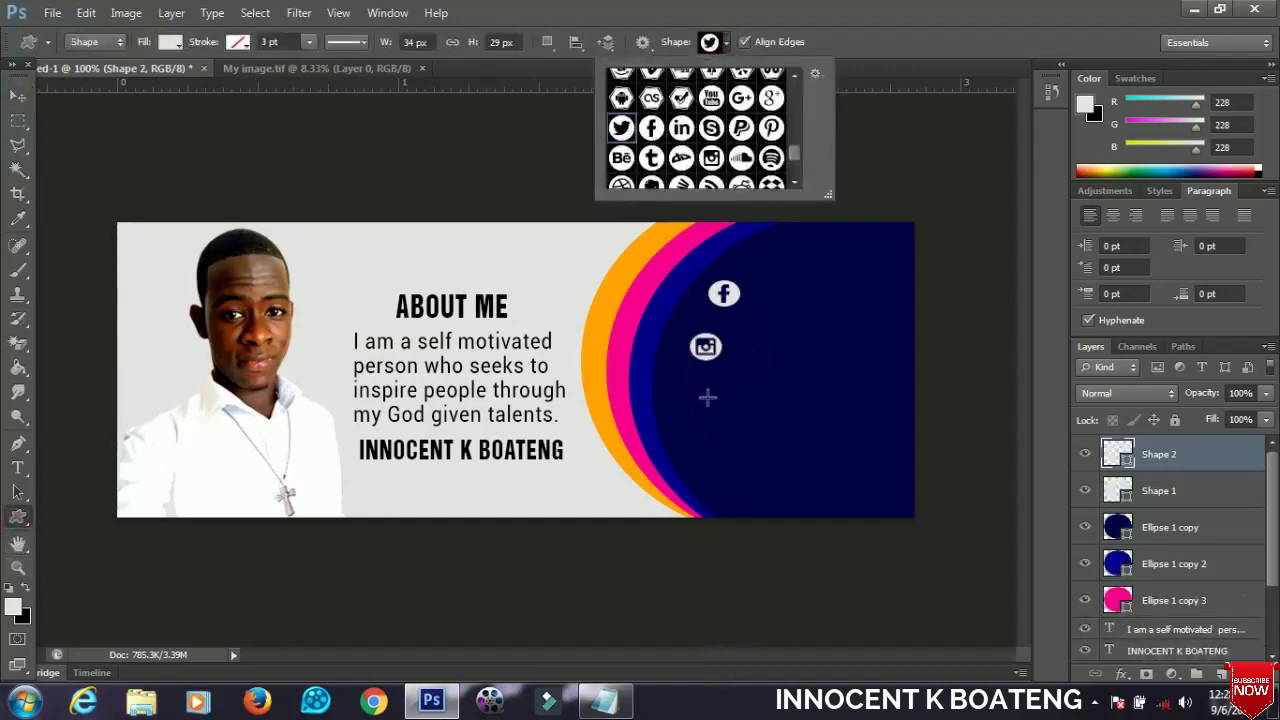
pyautogui.click(697, 386)
pyautogui.moveTo(697, 386); pyautogui.dragTo(735, 417)
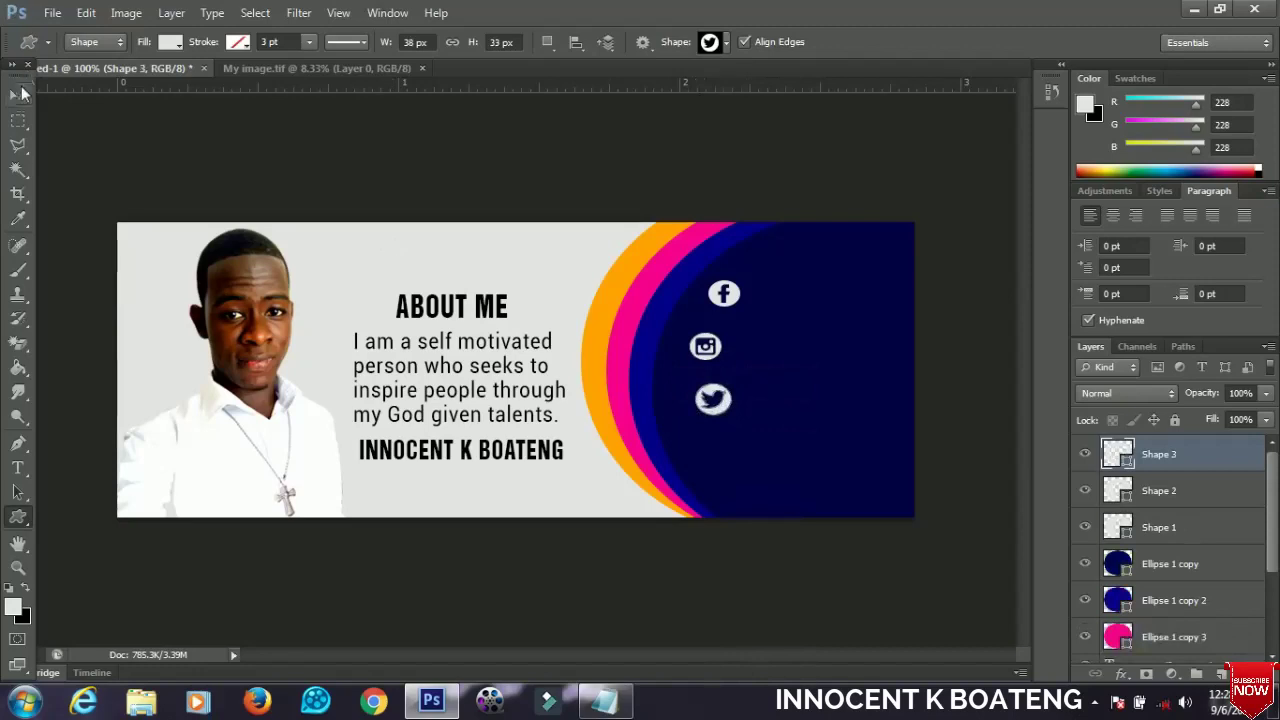
# Step: Shift the Twitter icon left and slightly down so it sits directly beneath the Instagram icon
pyautogui.press('v')
pyautogui.moveTo(750, 442); pyautogui.dragTo(745, 440)
pyautogui.press('Left')
pyautogui.press('Left')
pyautogui.press('Left')
pyautogui.press('Down')
pyautogui.press('Down')
pyautogui.press('Down')
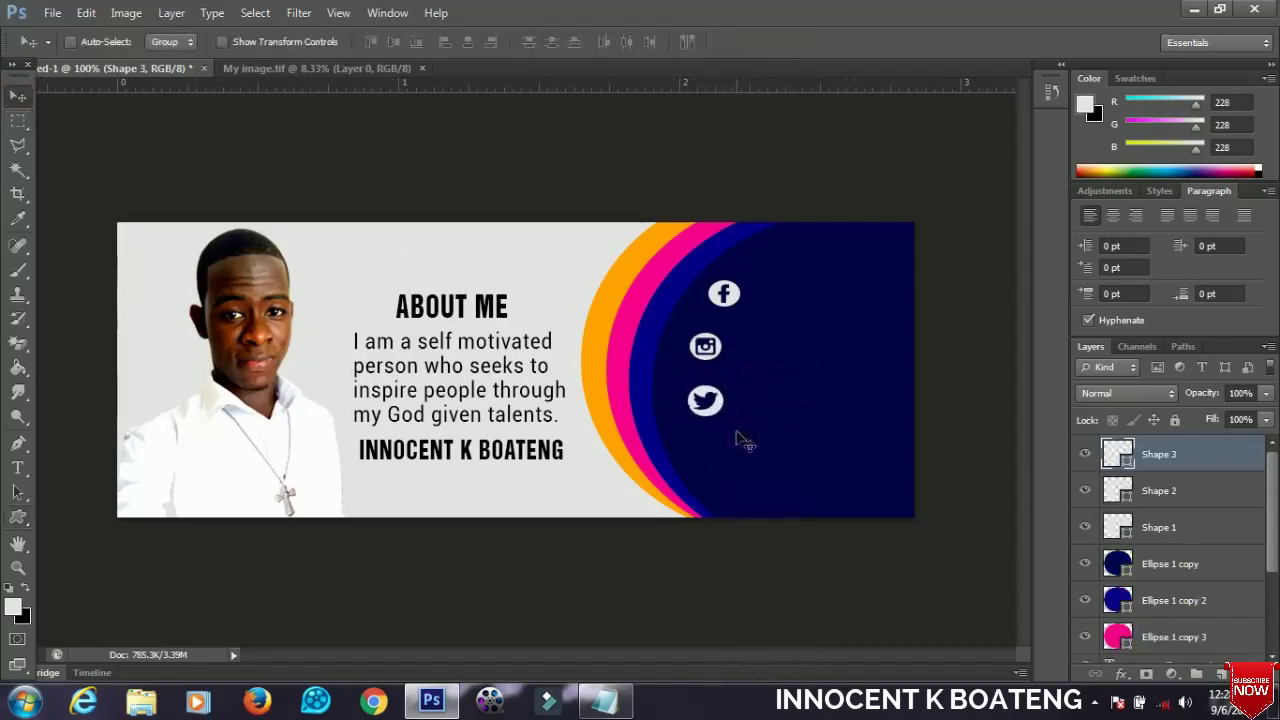
pyautogui.hotkey('ctrl', 't')
pyautogui.moveTo(727, 419); pyautogui.dragTo(722, 414)
pyautogui.press('Return')
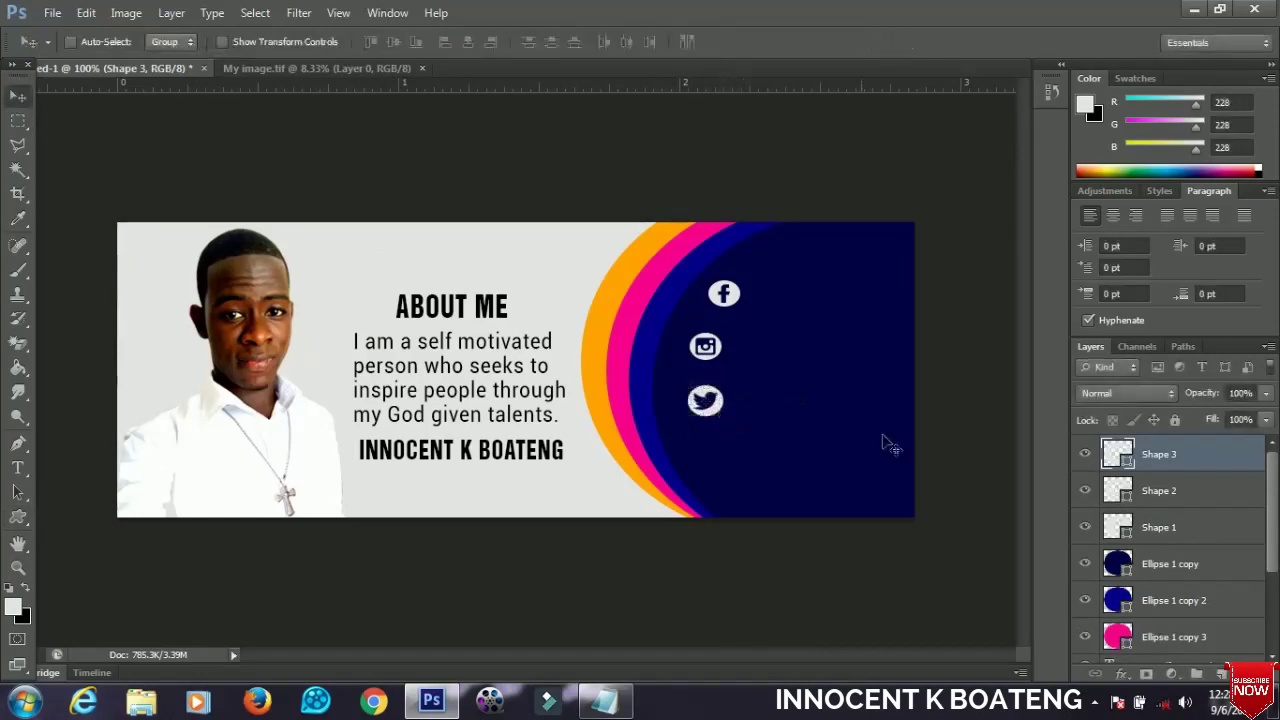
pyautogui.doubleClick(1128, 466)
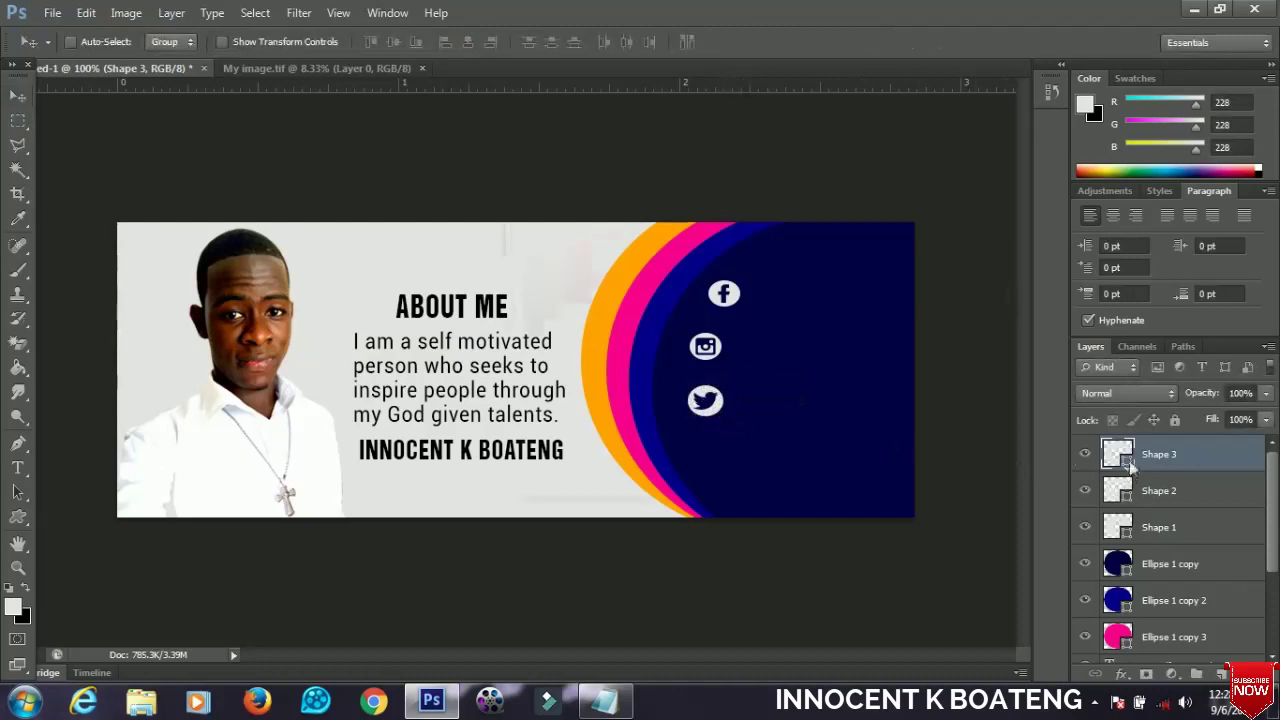
pyautogui.moveTo(706, 199); pyautogui.dragTo(960, 440)
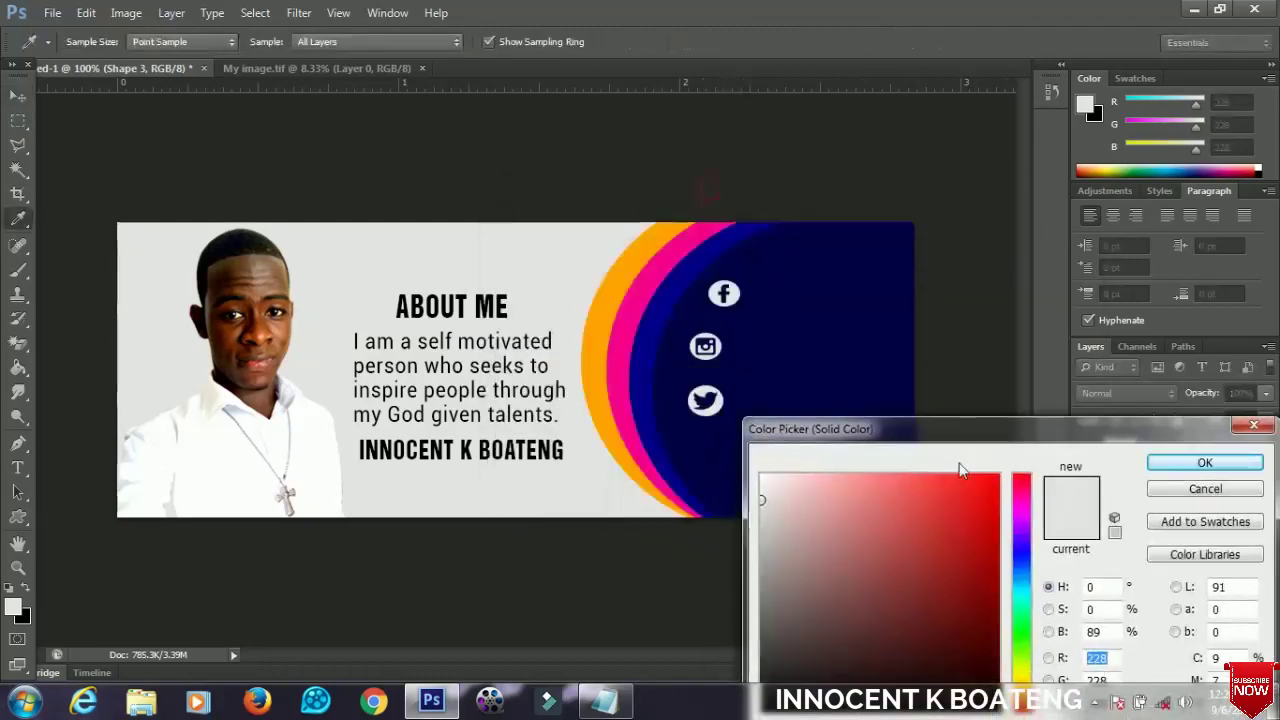
pyautogui.click(705, 400)
pyautogui.click(802, 546)
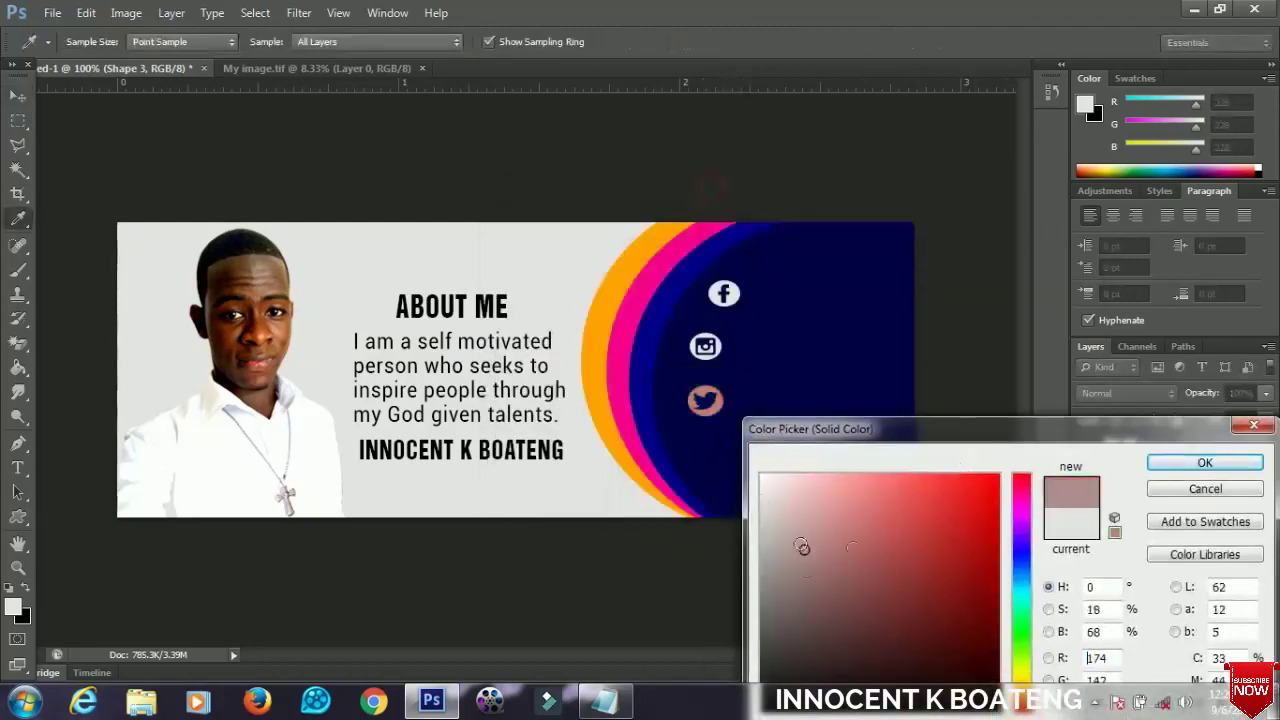
pyautogui.click(1192, 490)
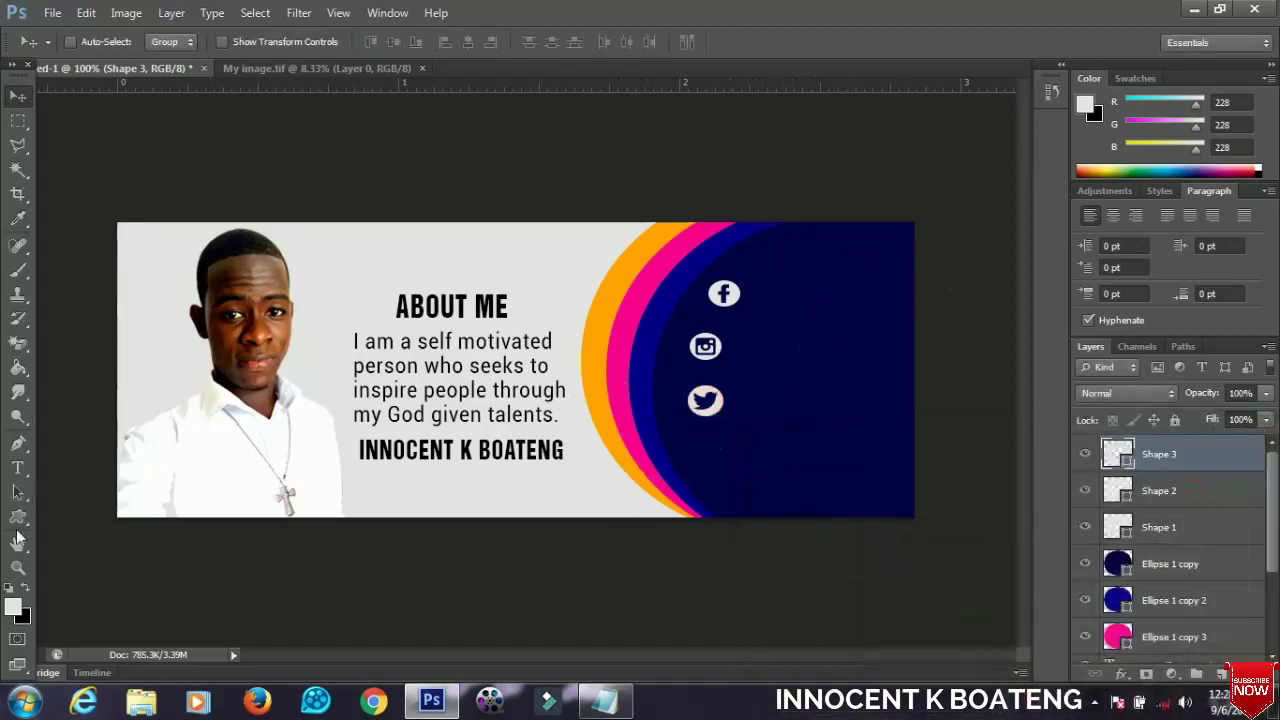
# Step: Draw a round YouTube icon custom shape below and slightly right of the Twitter icon
pyautogui.click(18, 518)
pyautogui.click(719, 47)
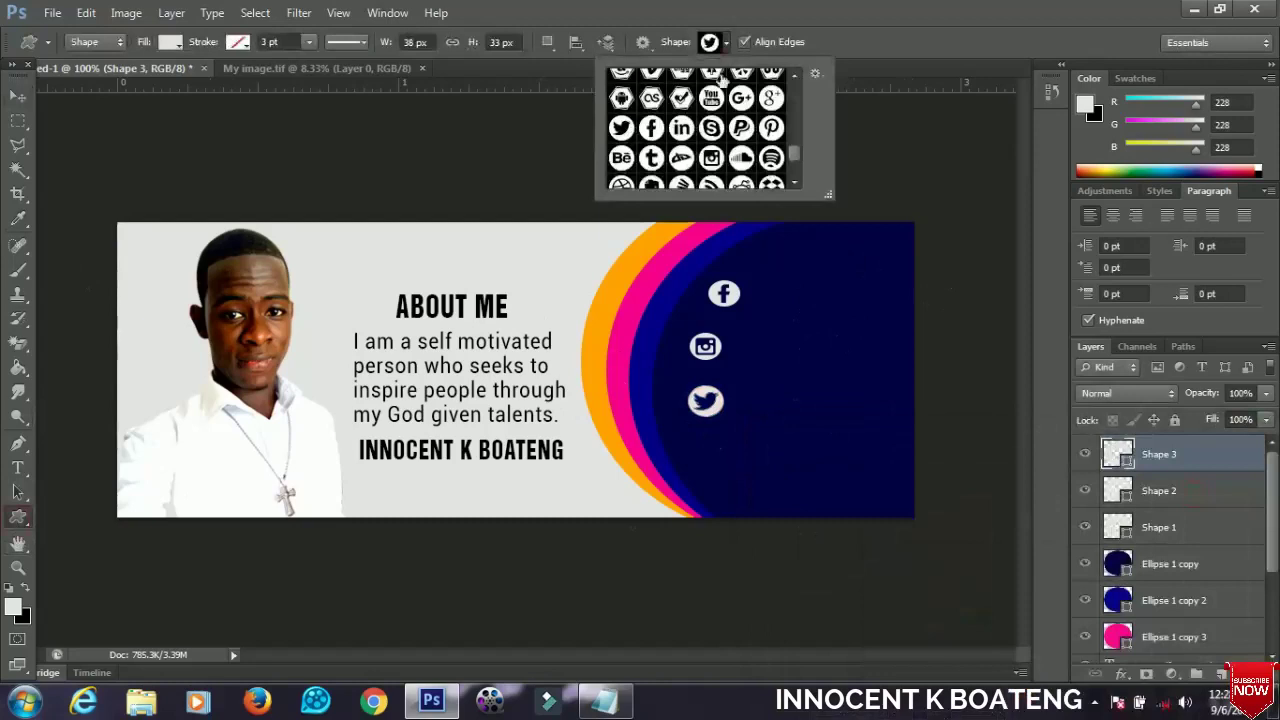
pyautogui.click(712, 100)
pyautogui.moveTo(716, 446); pyautogui.dragTo(744, 469)
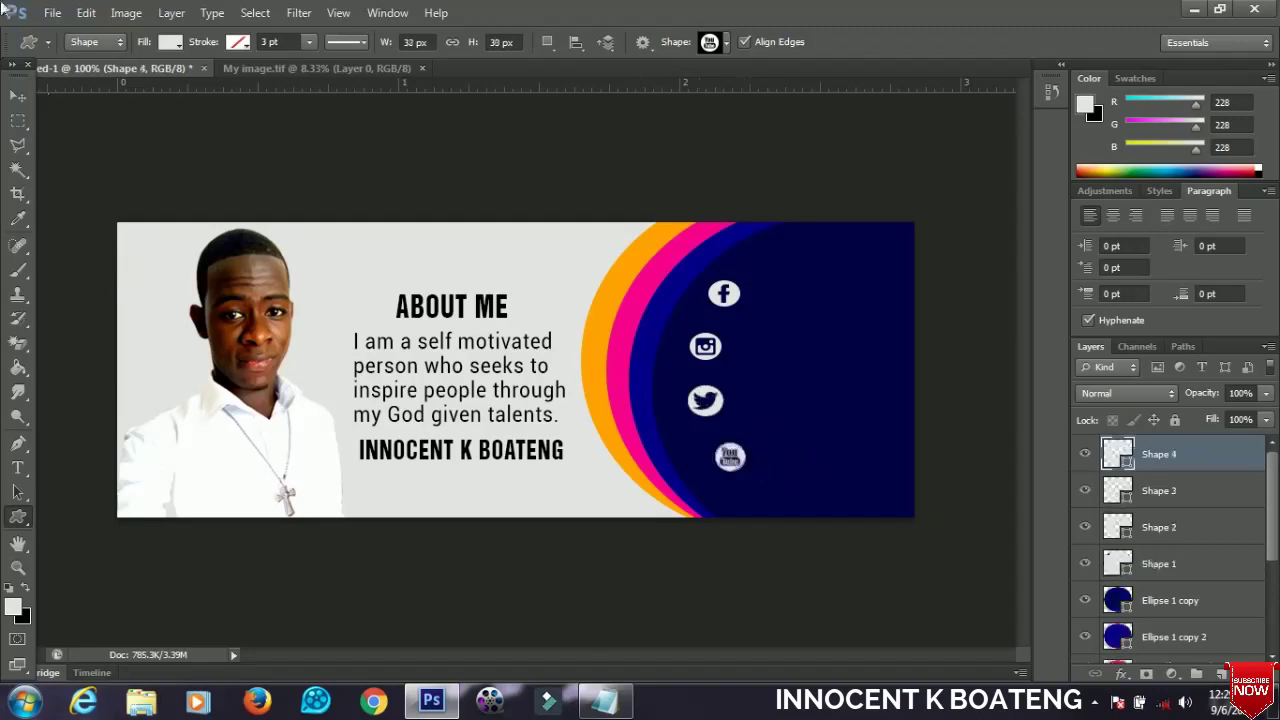
# Step: Resize the YouTube icon to about the Facebook icon's width, with a final scaling of 117.24% in width and 118.52% in height
pyautogui.press('v')
pyautogui.hotkey('ctrl', 't')
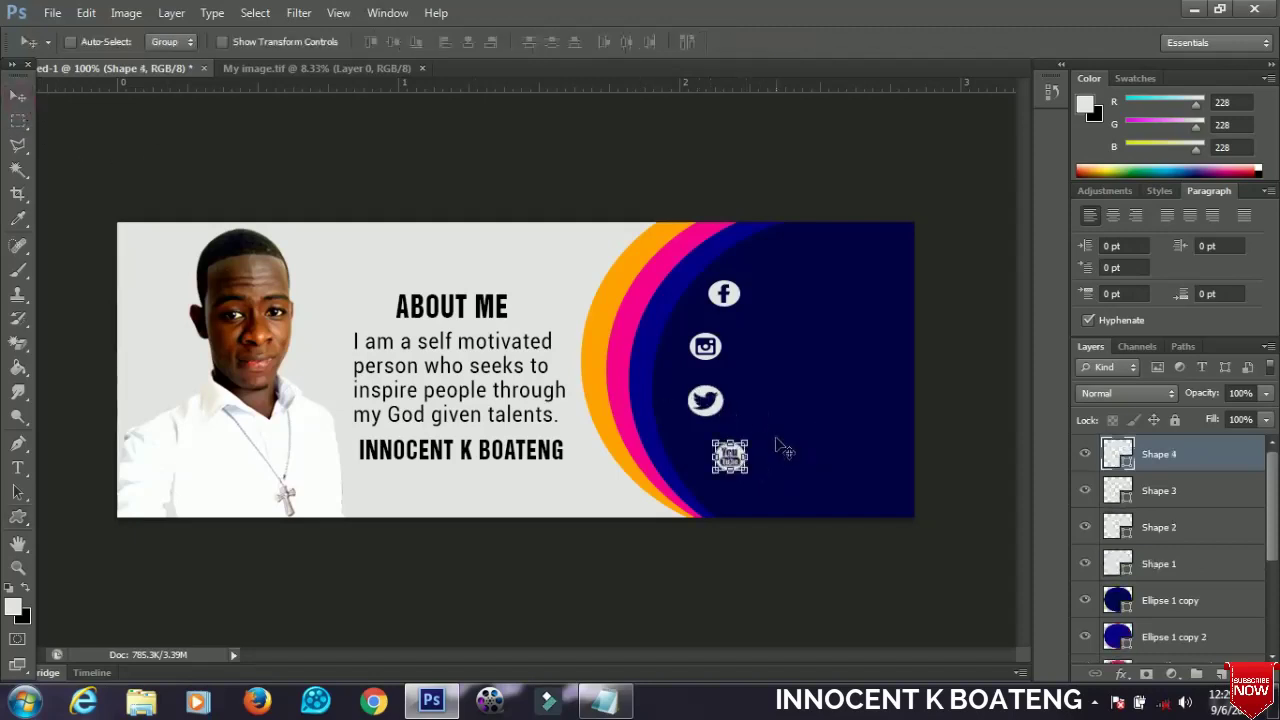
pyautogui.moveTo(754, 477); pyautogui.dragTo(750, 471)
pyautogui.press('Return')
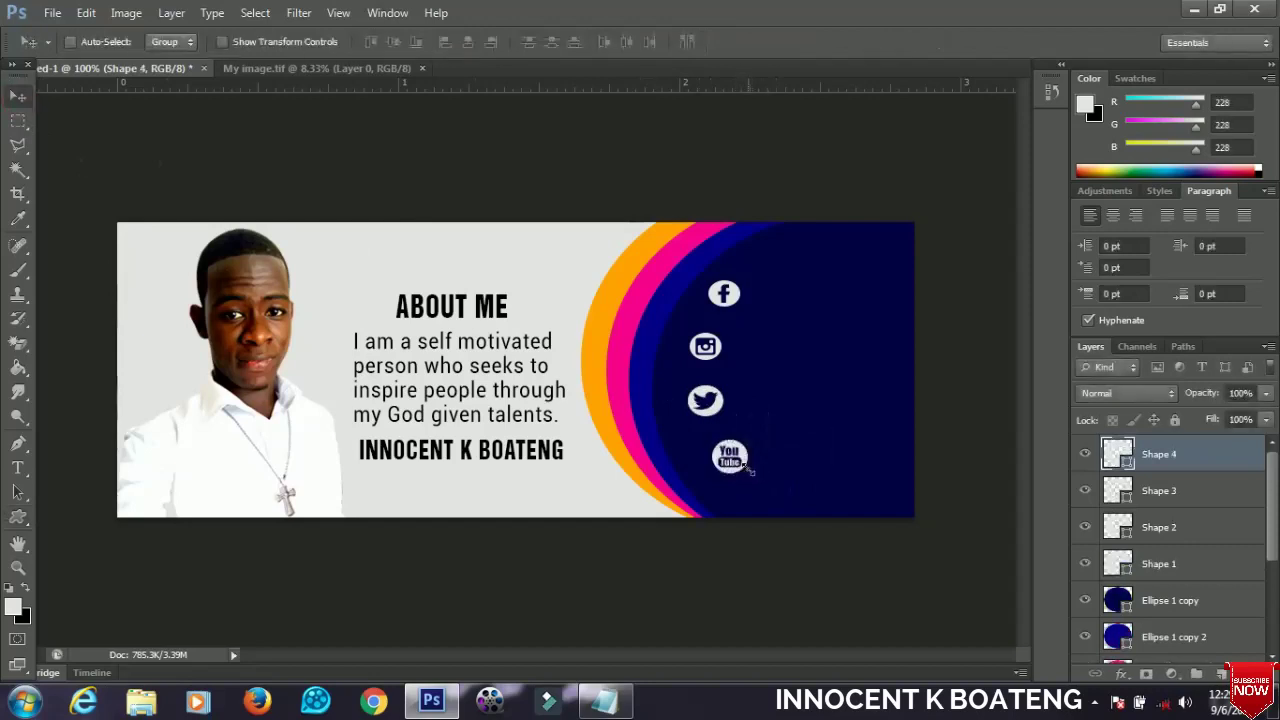
pyautogui.hotkey('ctrl', 't')
pyautogui.moveTo(754, 478); pyautogui.dragTo(750, 476)
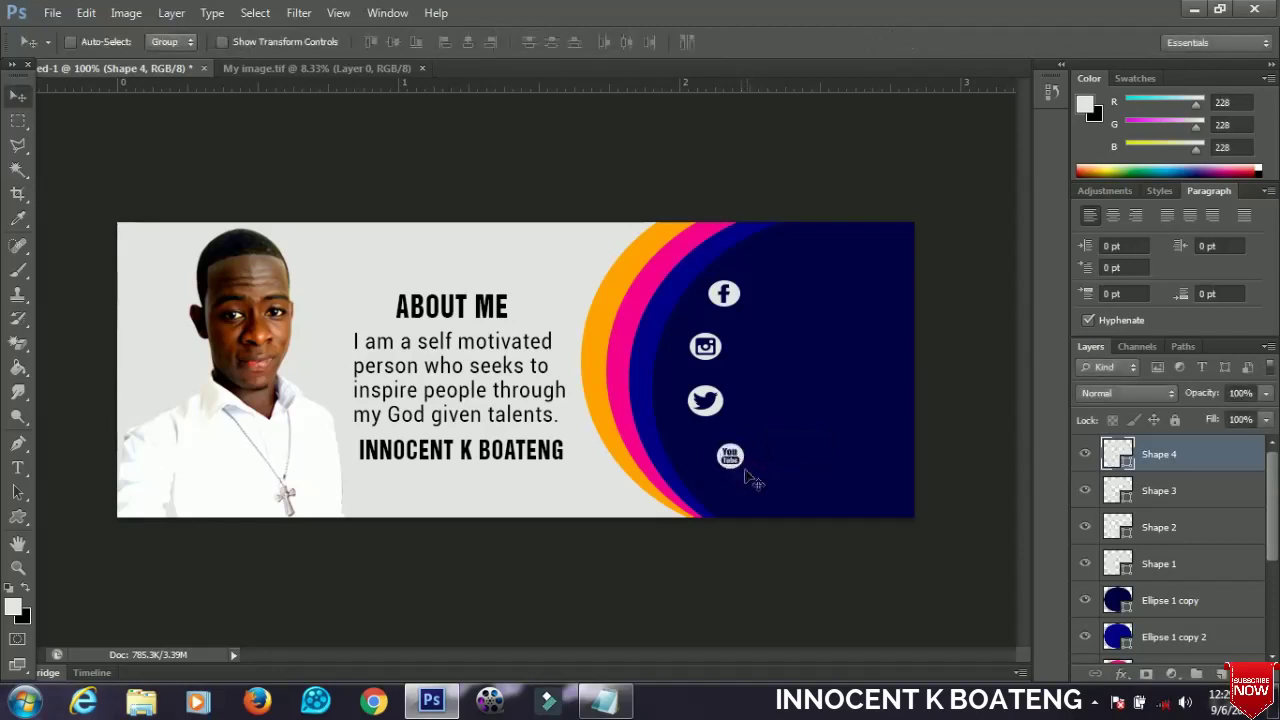
pyautogui.hotkey('ctrl', 't')
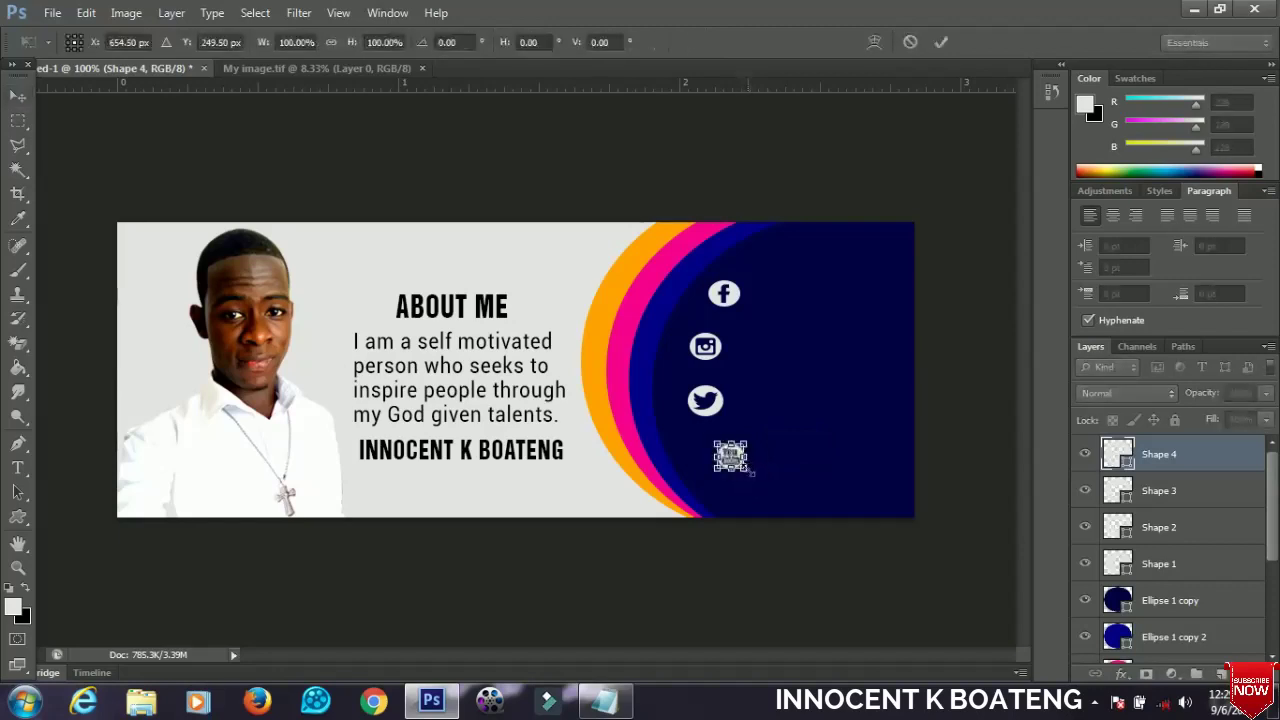
pyautogui.moveTo(750, 475); pyautogui.dragTo(752, 476)
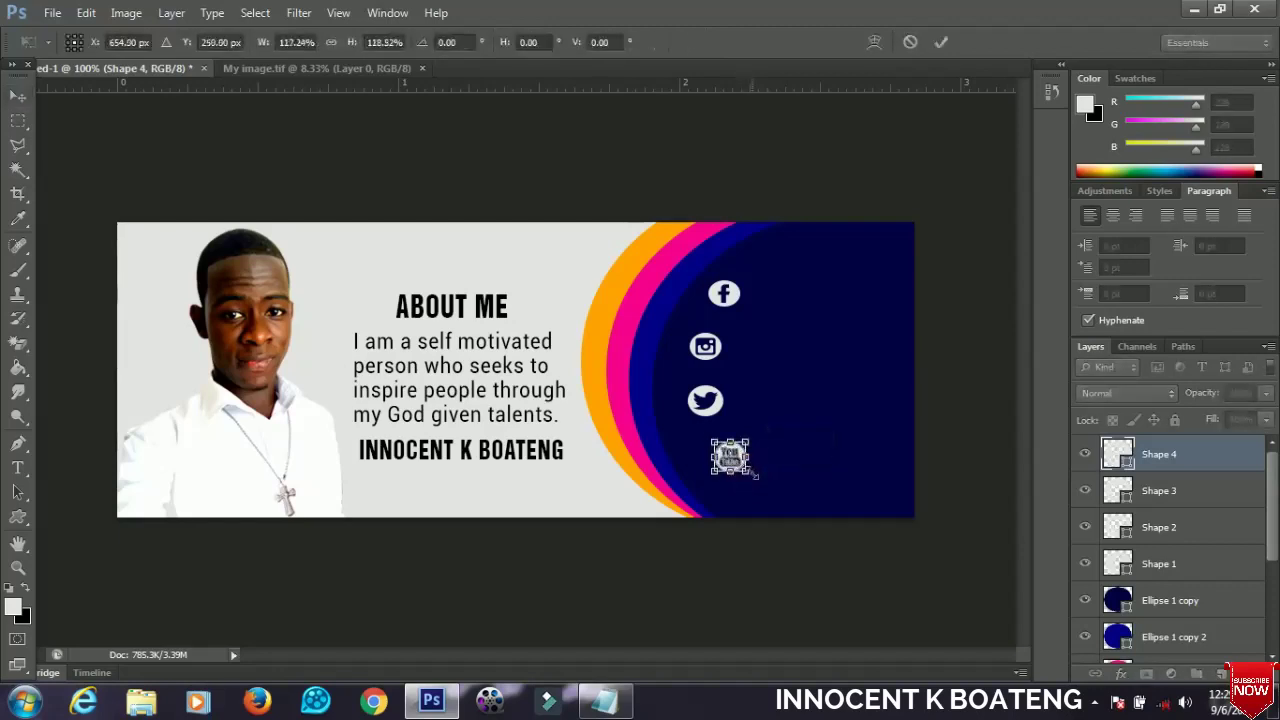
pyautogui.press('Return')
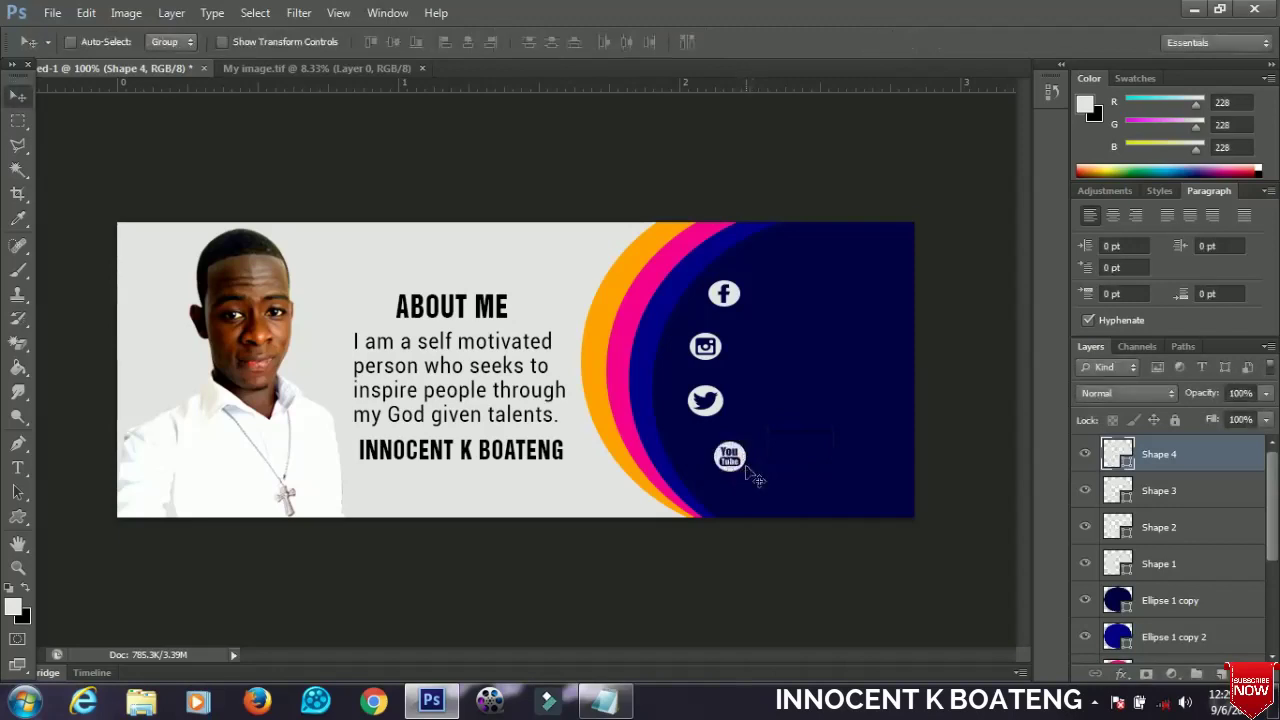
# Step: Add a vertical guide at the 50% position
pyautogui.click(338, 13)
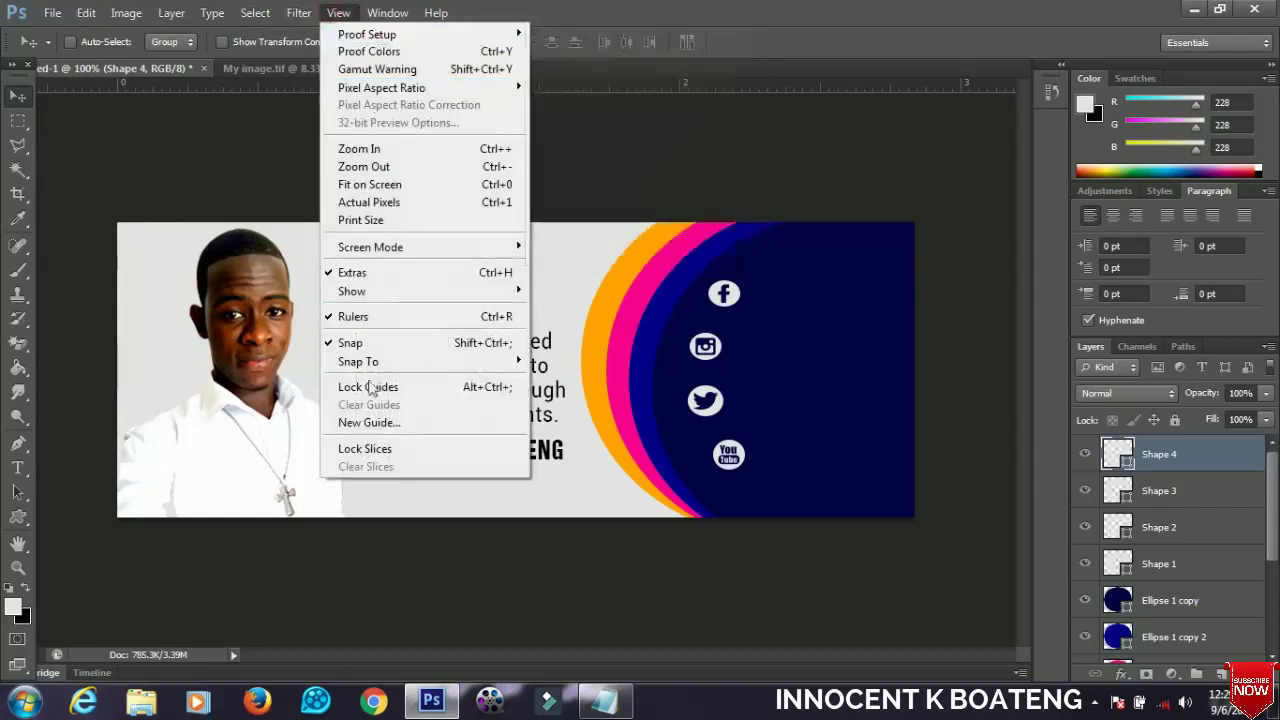
pyautogui.click(370, 422)
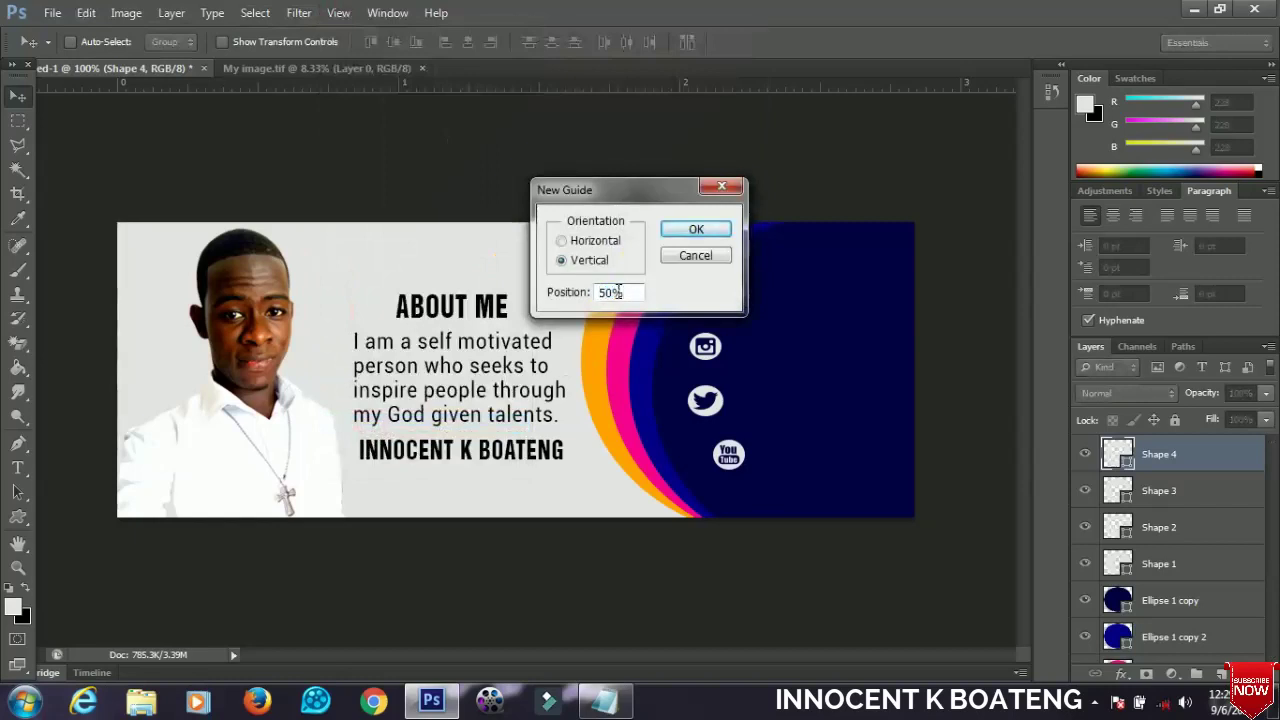
pyautogui.write('50%')
pyautogui.press('Return')
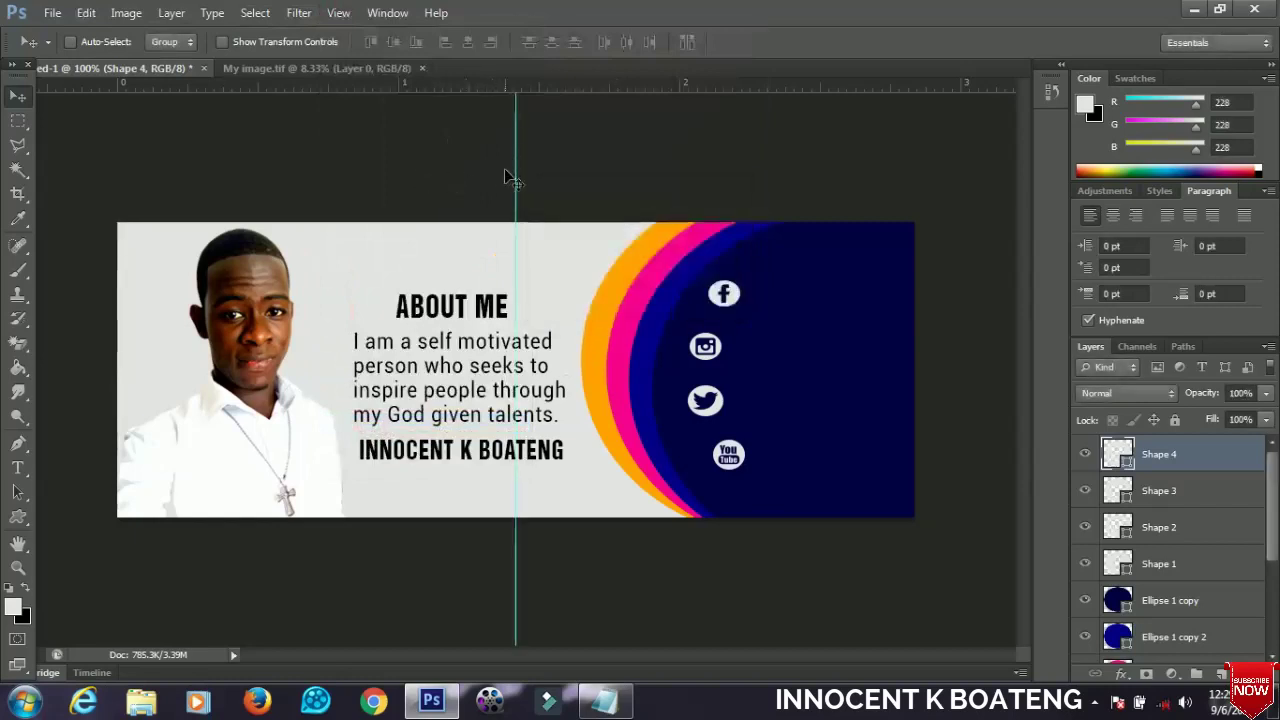
# Step: Move the vertical guide to the YouTube icon's right edge and shift the Facebook icon right to line up with it
pyautogui.moveTo(516, 182); pyautogui.dragTo(745, 216)
pyautogui.rightClick(728, 297)
pyautogui.click(776, 310)
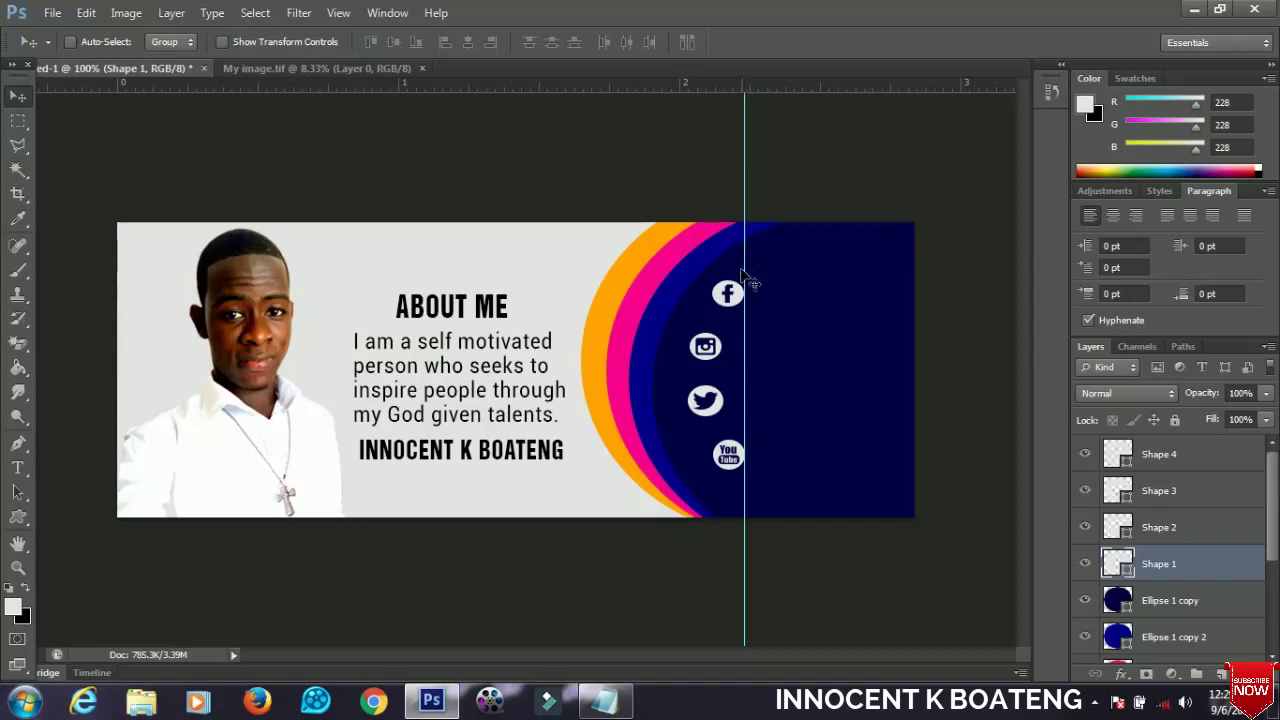
# Step: Move the vertical guide to the Instagram icon's left edge and nudge the Instagram icon left against it
pyautogui.moveTo(744, 280); pyautogui.dragTo(686, 285)
pyautogui.rightClick(701, 343)
pyautogui.click(740, 355)
pyautogui.press('Left')
pyautogui.press('Left')
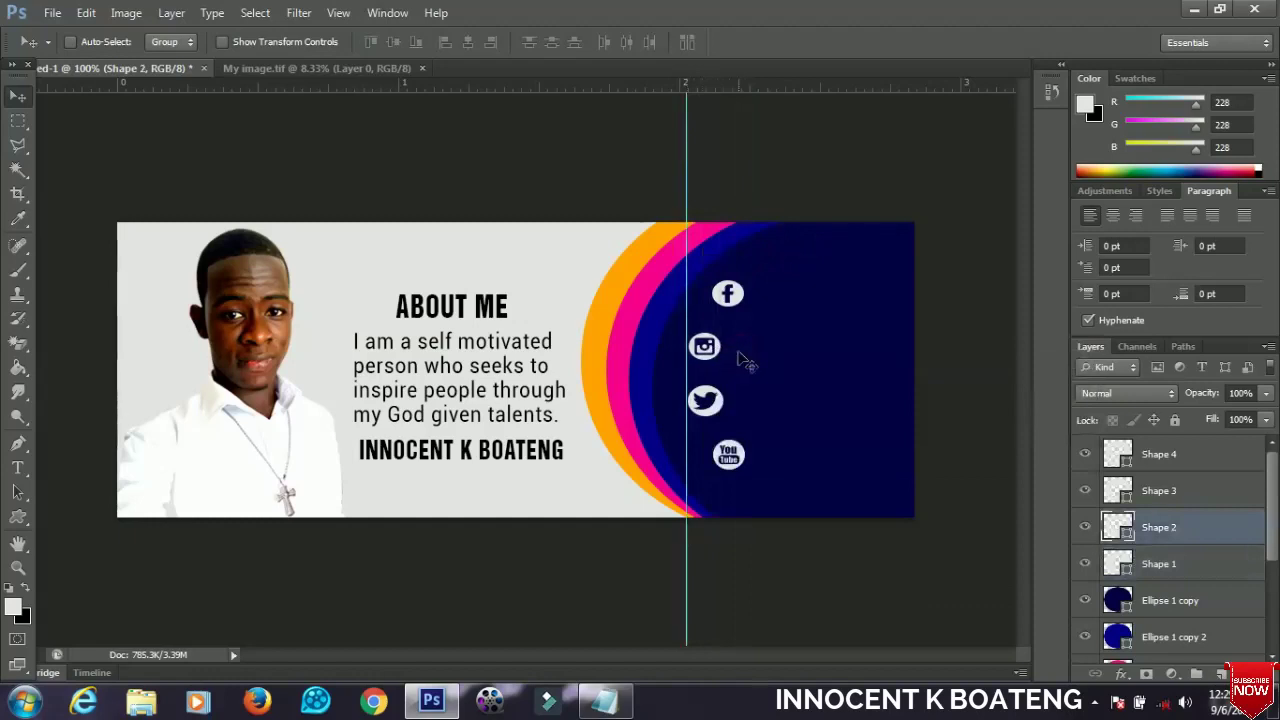
# Step: Scale the Twitter icon to 86.84% width and 87.88% height and nudge it left to align with the vertical guide
pyautogui.rightClick(712, 399)
pyautogui.click(752, 413)
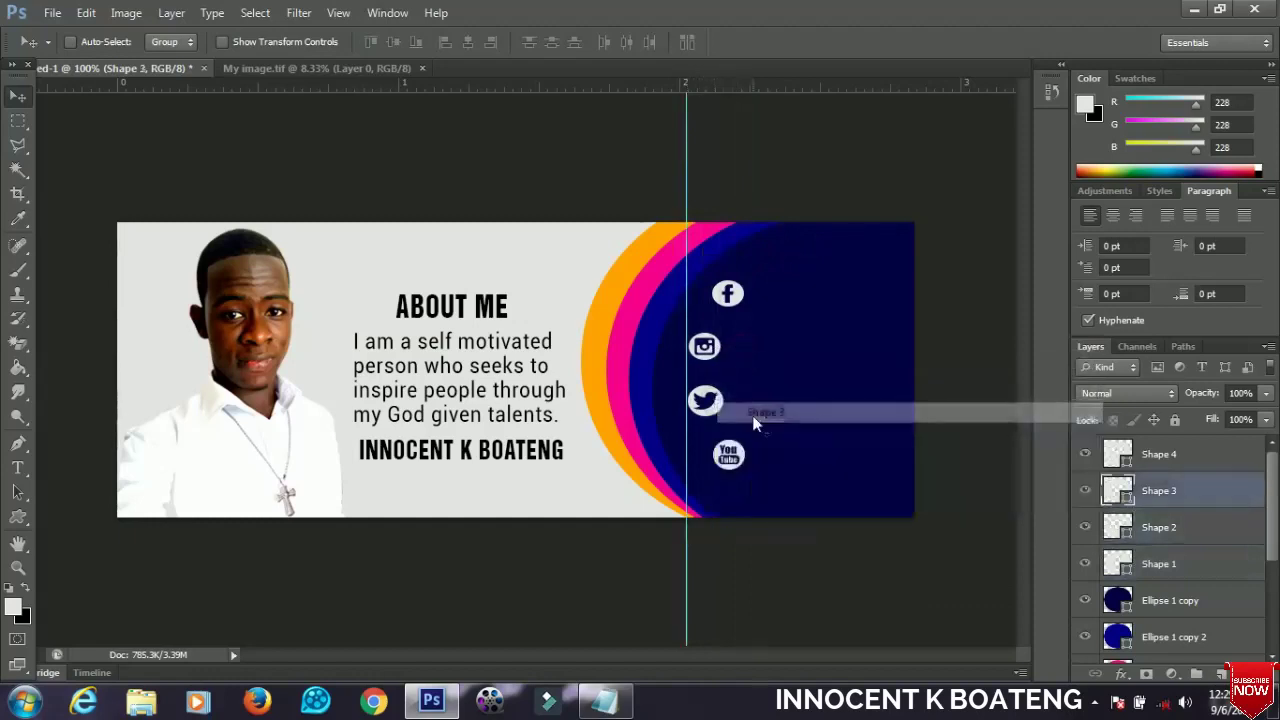
pyautogui.press('Left')
pyautogui.hotkey('ctrl', 't')
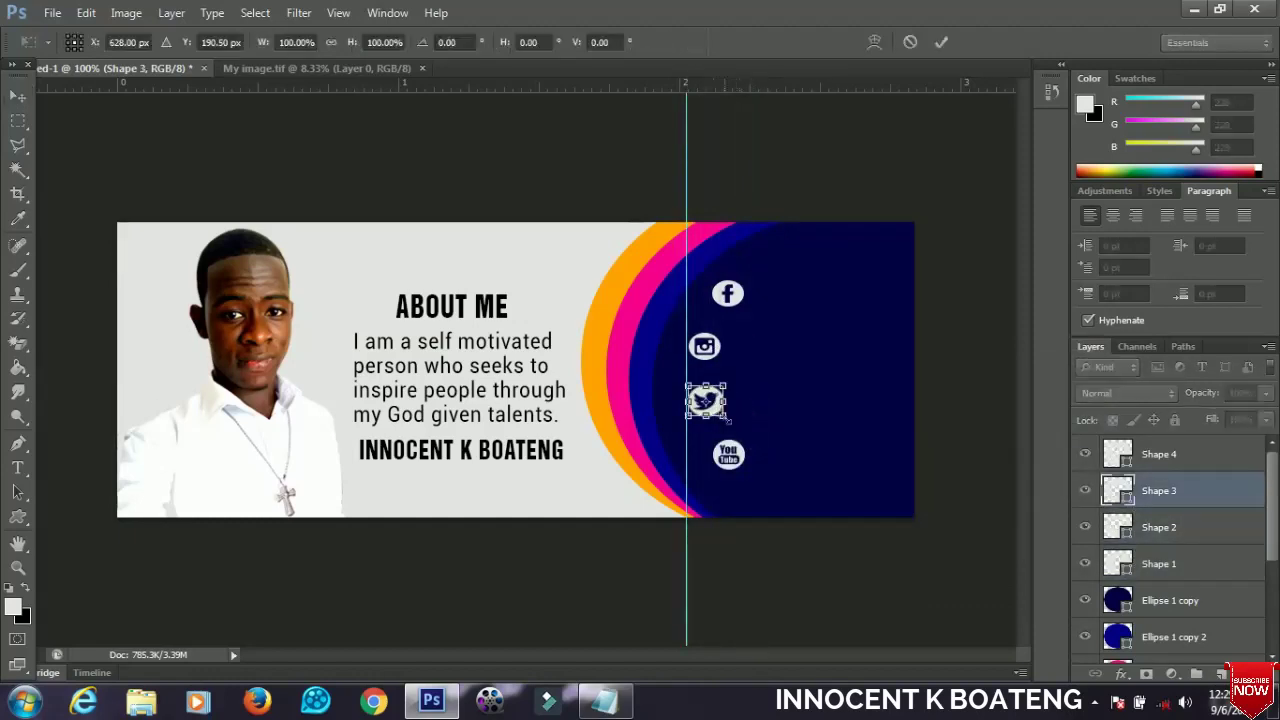
pyautogui.moveTo(724, 402); pyautogui.dragTo(726, 402)
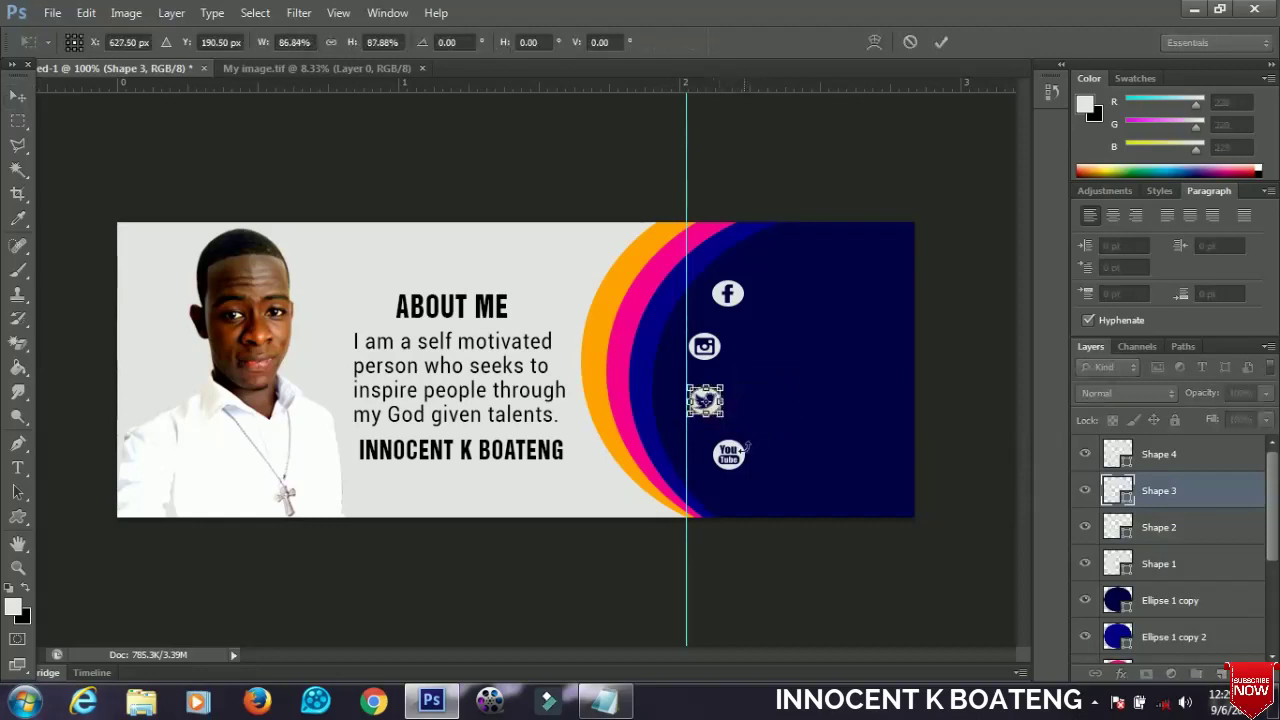
pyautogui.press('Return')
pyautogui.press('Left')
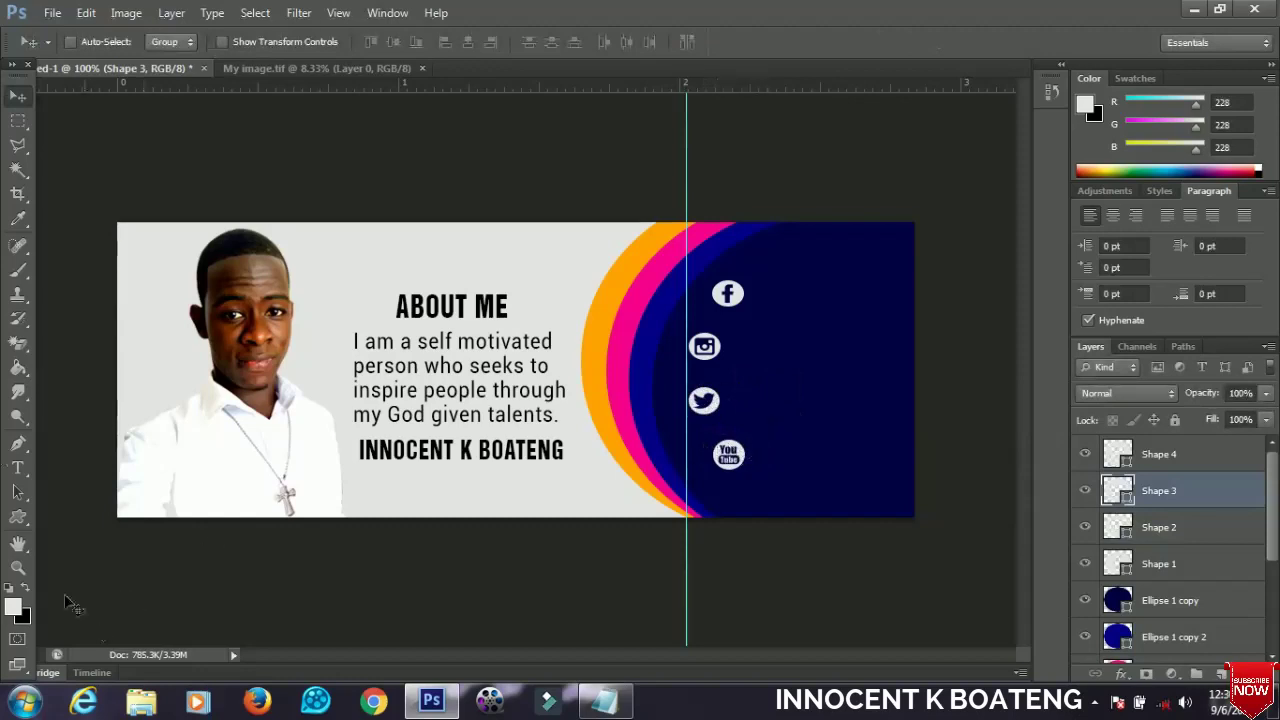
# Step: Start a text line beside the Facebook icon, above the Shape 4 layer, and set the text colour to white
pyautogui.click(20, 469)
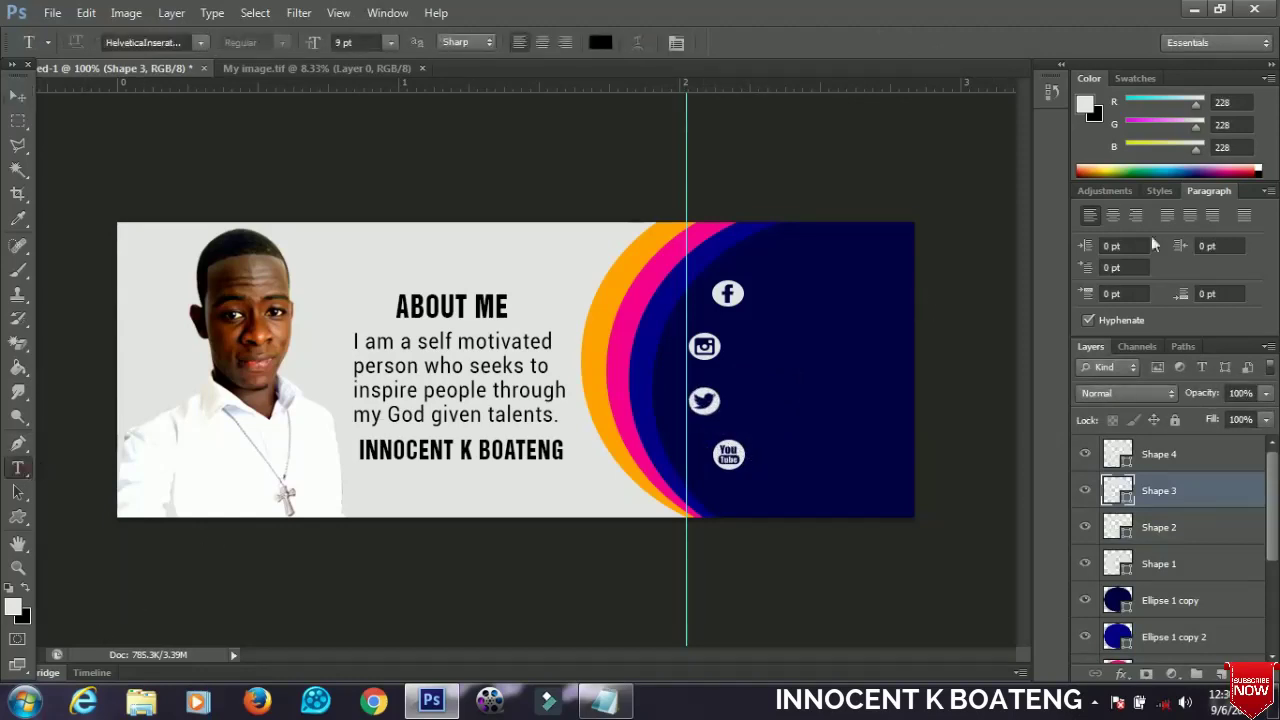
pyautogui.click(1199, 462)
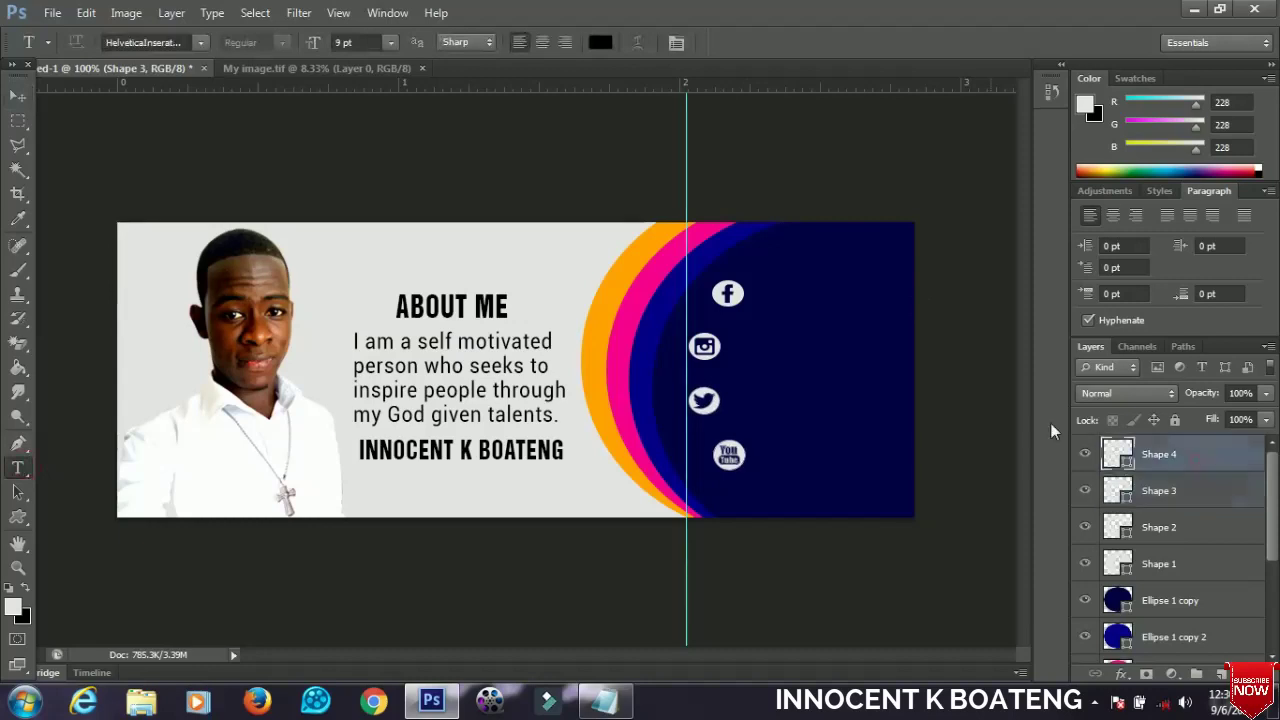
pyautogui.click(766, 292)
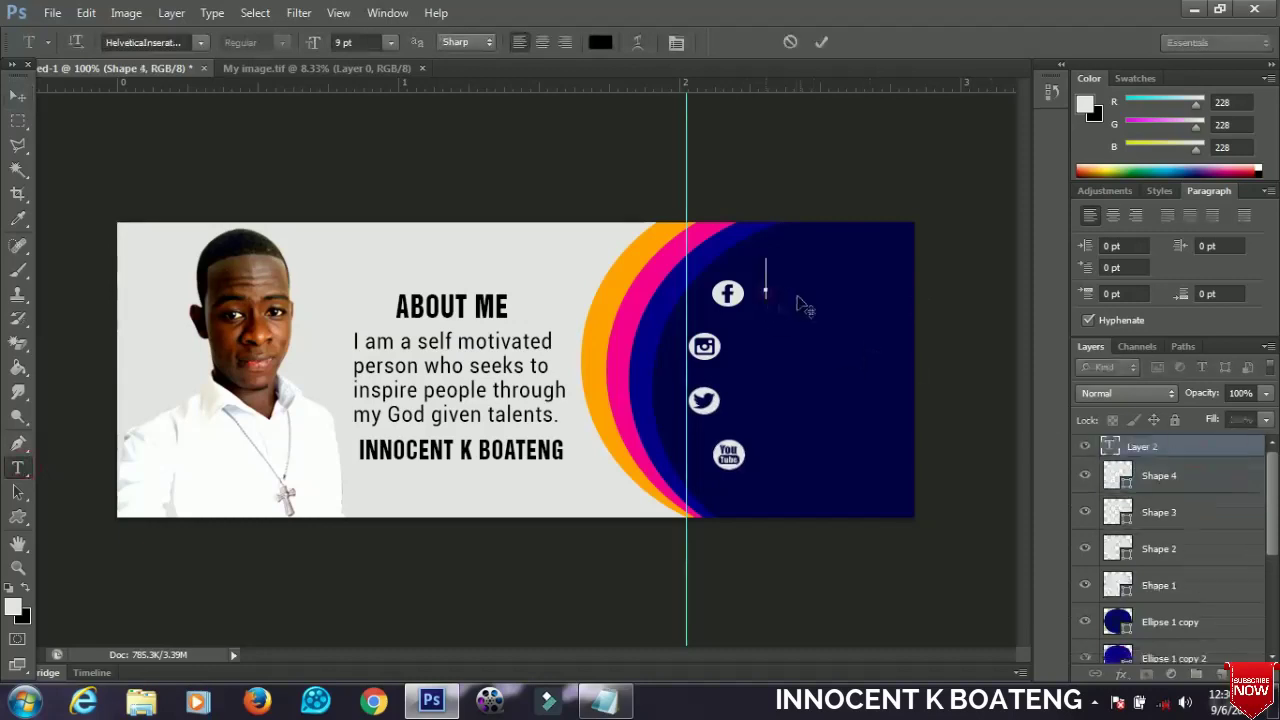
pyautogui.click(600, 42)
pyautogui.moveTo(792, 481); pyautogui.dragTo(762, 476)
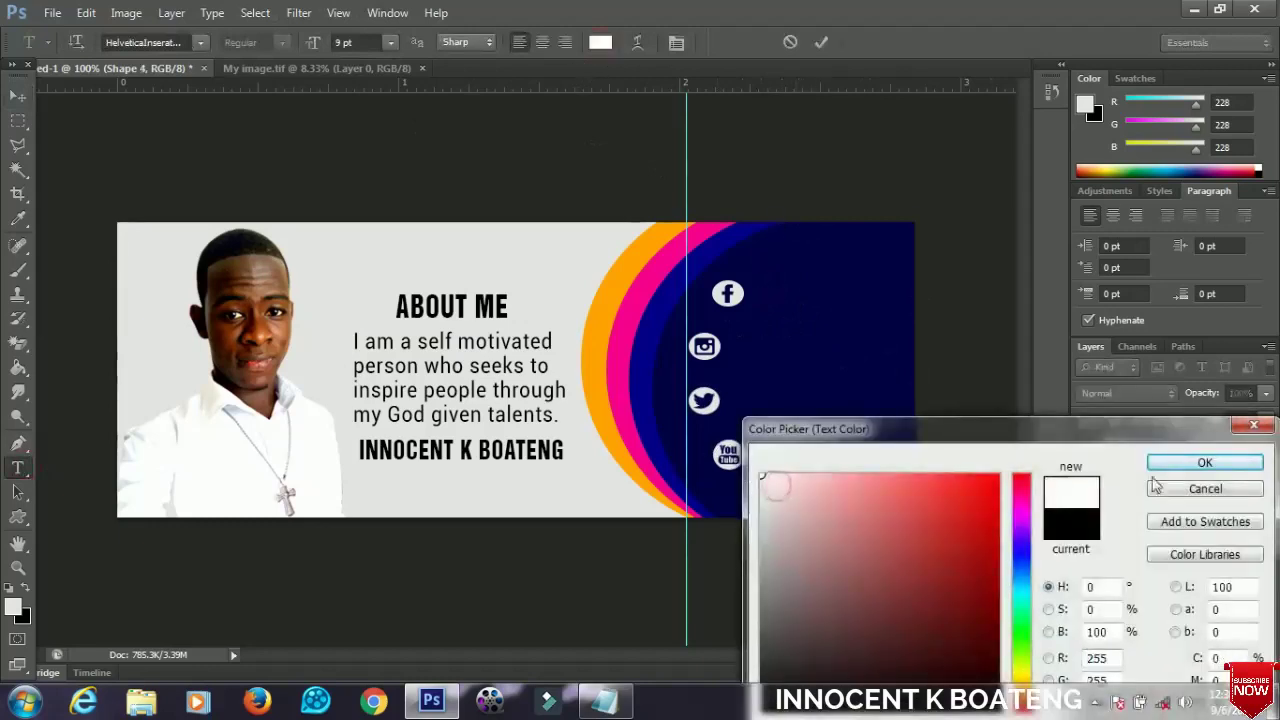
pyautogui.click(1195, 463)
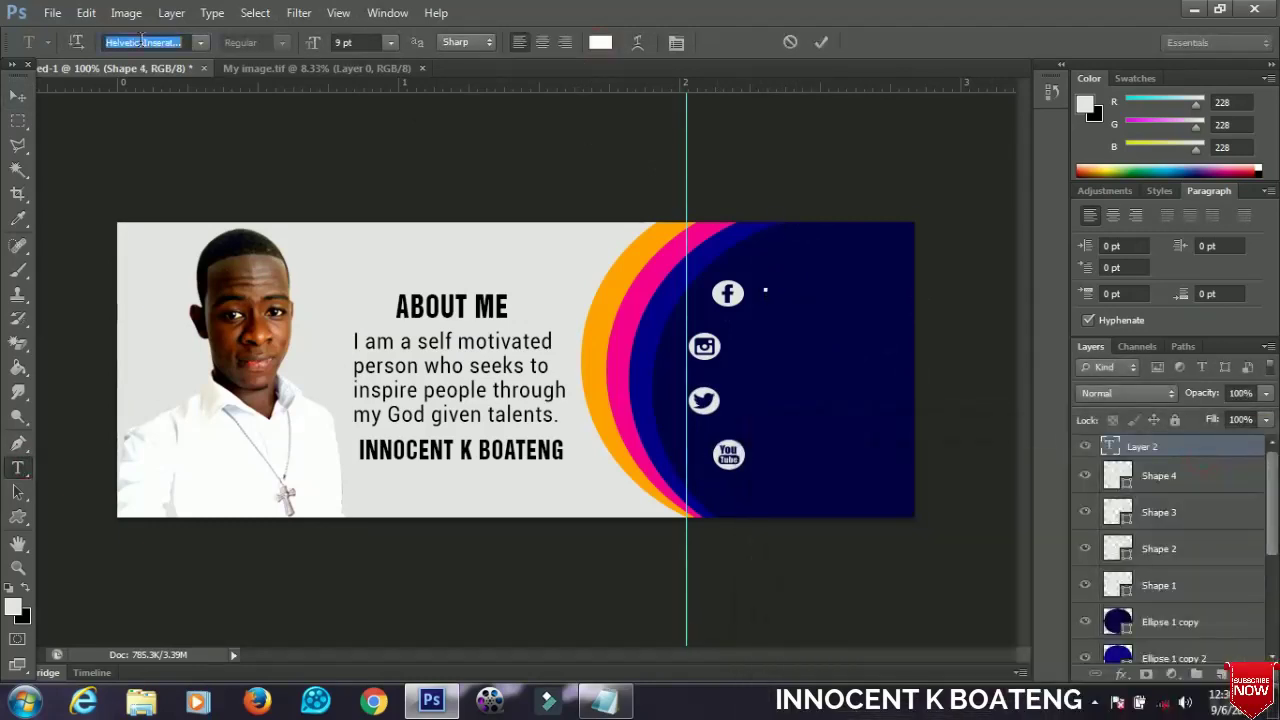
# Step: Set the new text's font to Roboto with the Light style
pyautogui.write('Heav')
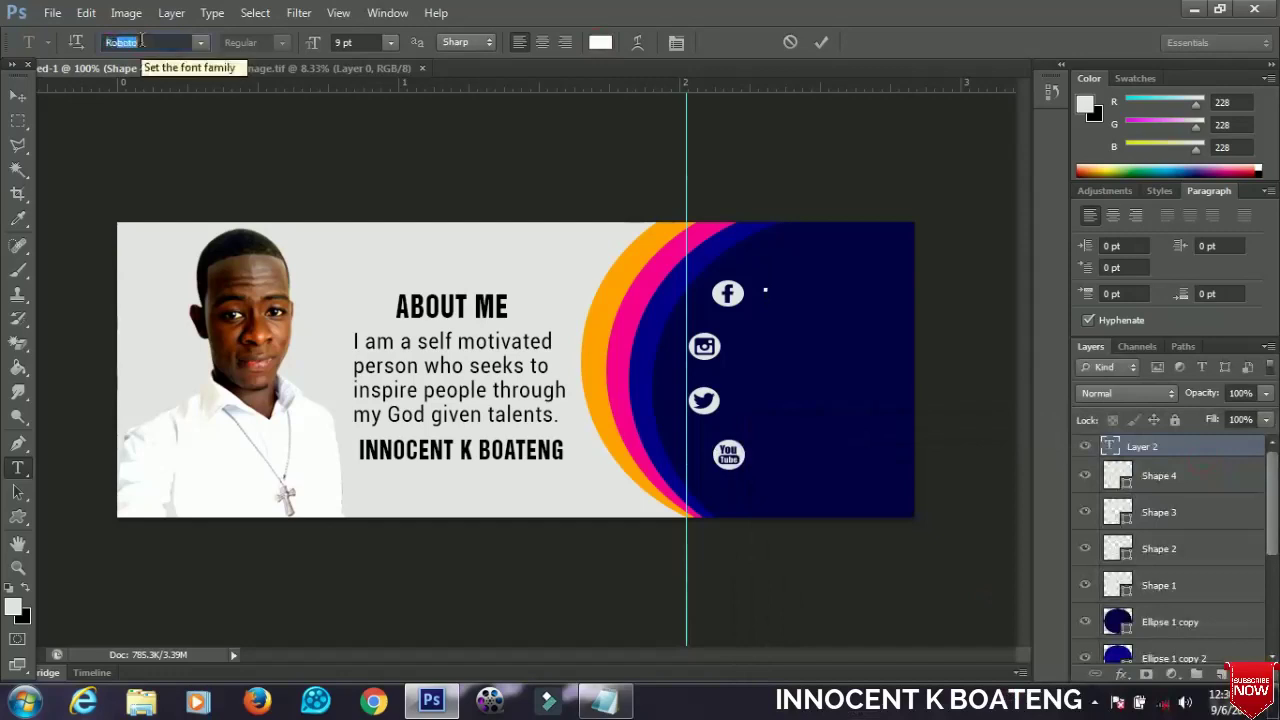
pyautogui.press('Return')
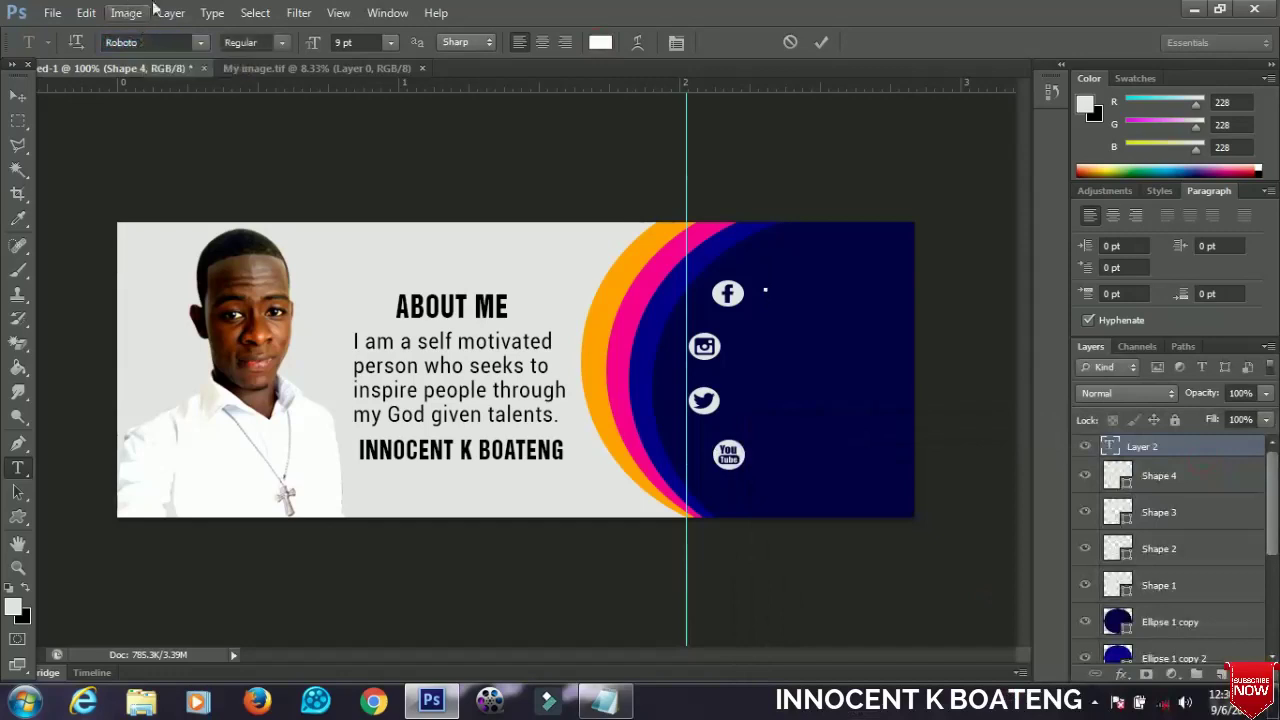
pyautogui.click(281, 45)
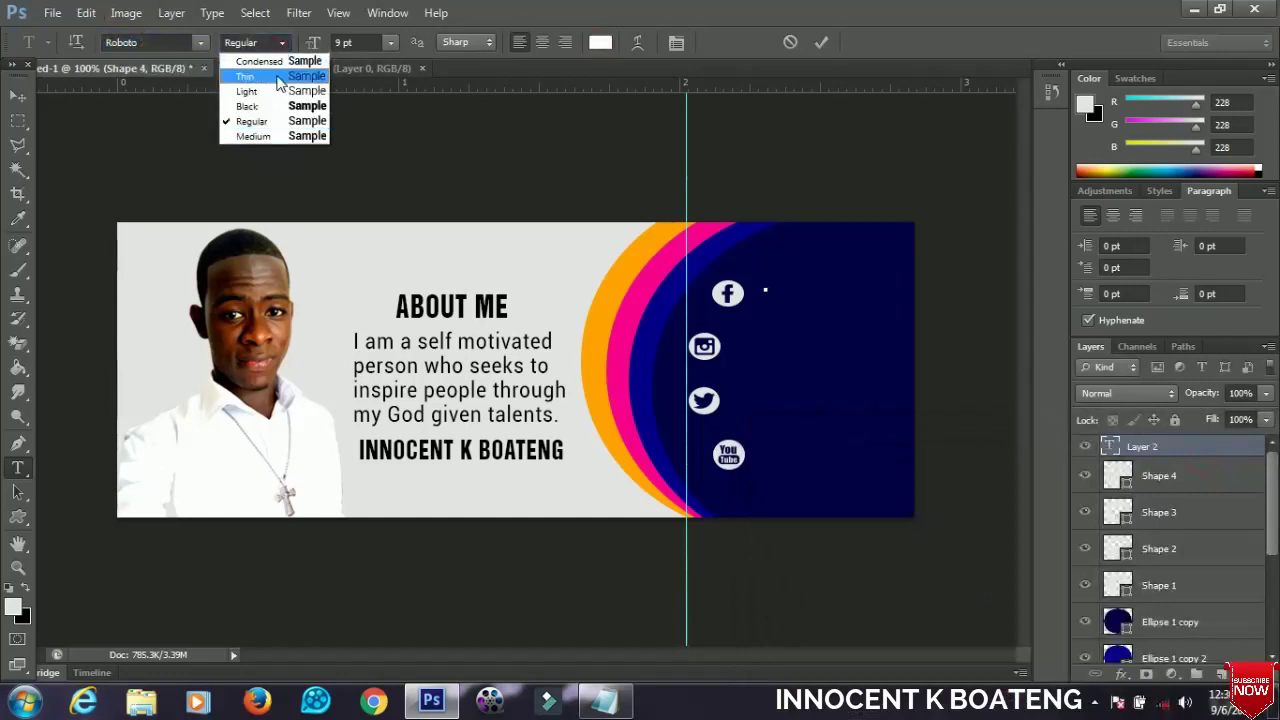
pyautogui.click(285, 88)
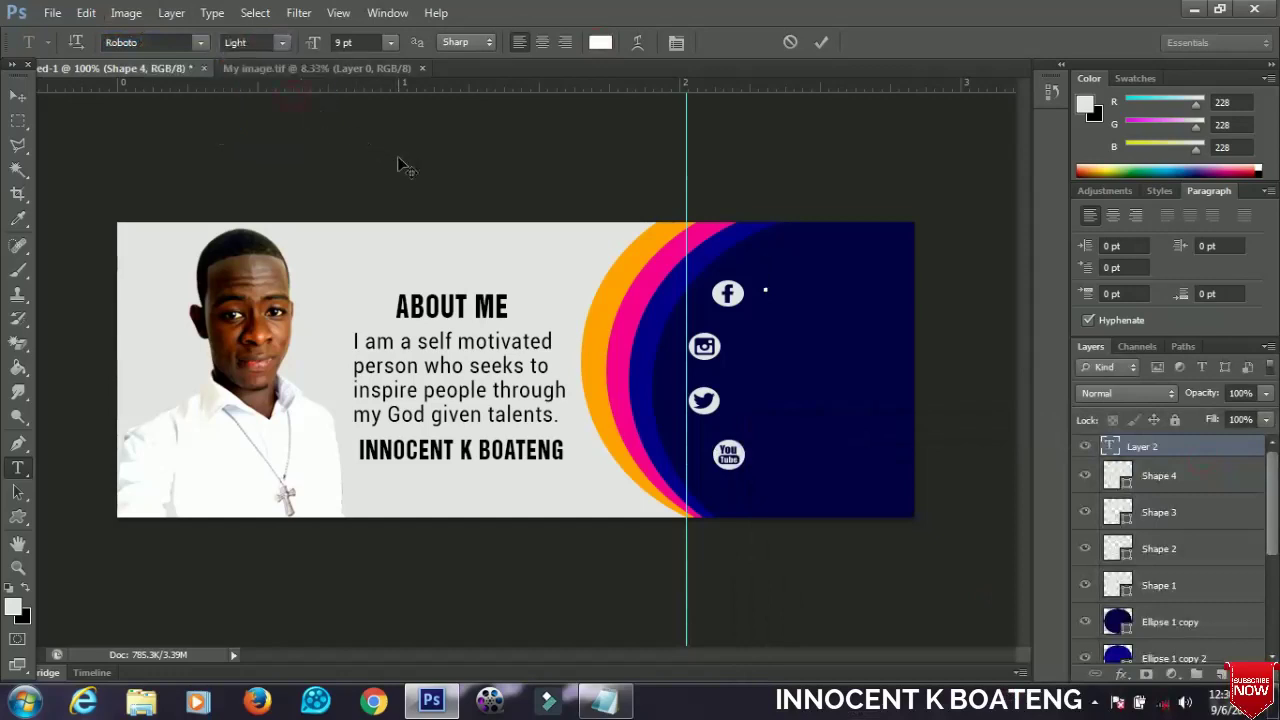
# Step: Enter the person's full name as the Facebook label and commit the text
pyautogui.write('Innocent k')
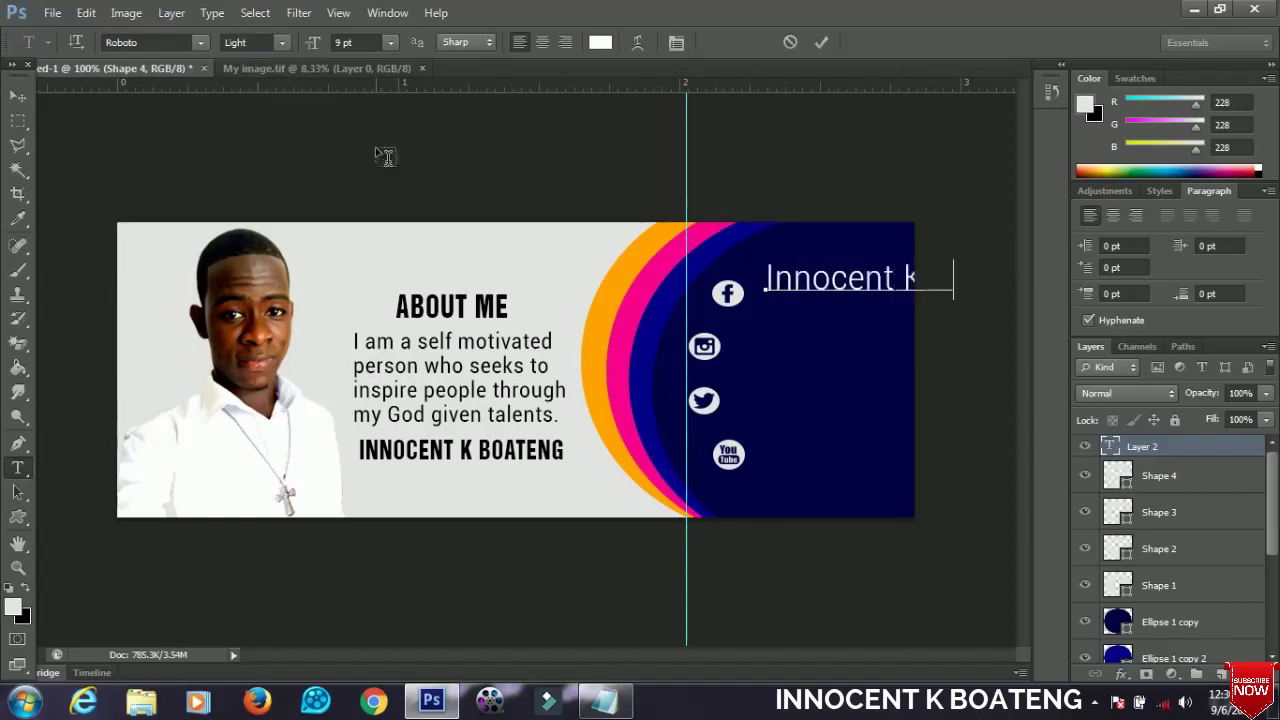
pyautogui.write('ng')
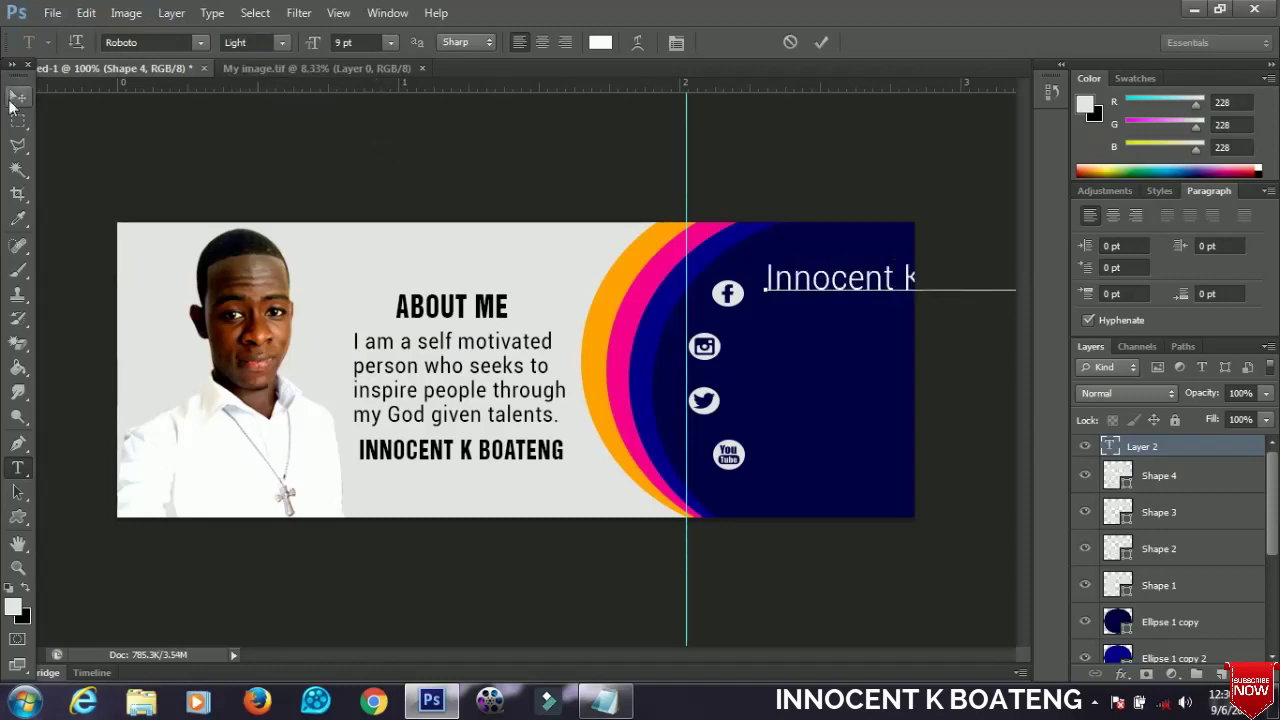
pyautogui.click(17, 95)
# Step: Scale the Facebook name text down to about 4.9 pt and bring it level with the Facebook icon
pyautogui.moveTo(815, 294); pyautogui.dragTo(664, 337)
pyautogui.hotkey('ctrl', 't')
pyautogui.moveTo(893, 305)
pyautogui.mouseDown()
pyautogui.moveTo(824, 302)
pyautogui.moveTo(880, 287)
pyautogui.mouseUp()
pyautogui.press('Return')
pyautogui.hotkey('ctrl', 't')
pyautogui.press('Return')
# Step: Nudge the name text right and slightly up until it sits just beside the Facebook icon, inside the banner
pyautogui.press('Right')
pyautogui.press('Right')
pyautogui.press('Right')
pyautogui.press('Right')
pyautogui.press('Right')
pyautogui.press('Right')
pyautogui.press('Right')
pyautogui.press('Right')
pyautogui.press('Right')
pyautogui.press('Right')
pyautogui.press('Right')
pyautogui.press('Right')
pyautogui.press('Right')
pyautogui.press('Right')
pyautogui.press('Right')
pyautogui.press('Right')
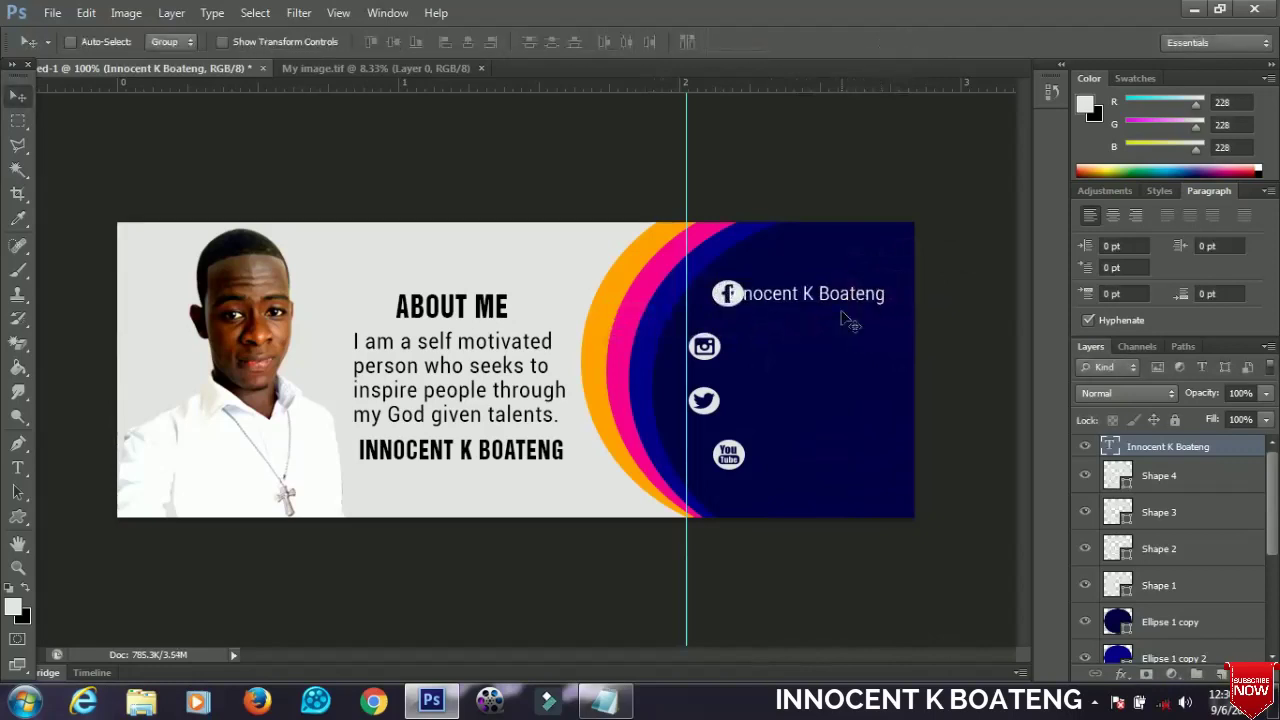
pyautogui.press('Right')
pyautogui.press('Right')
pyautogui.press('Right')
pyautogui.press('Right')
pyautogui.press('Right')
pyautogui.press('Right')
pyautogui.press('Right')
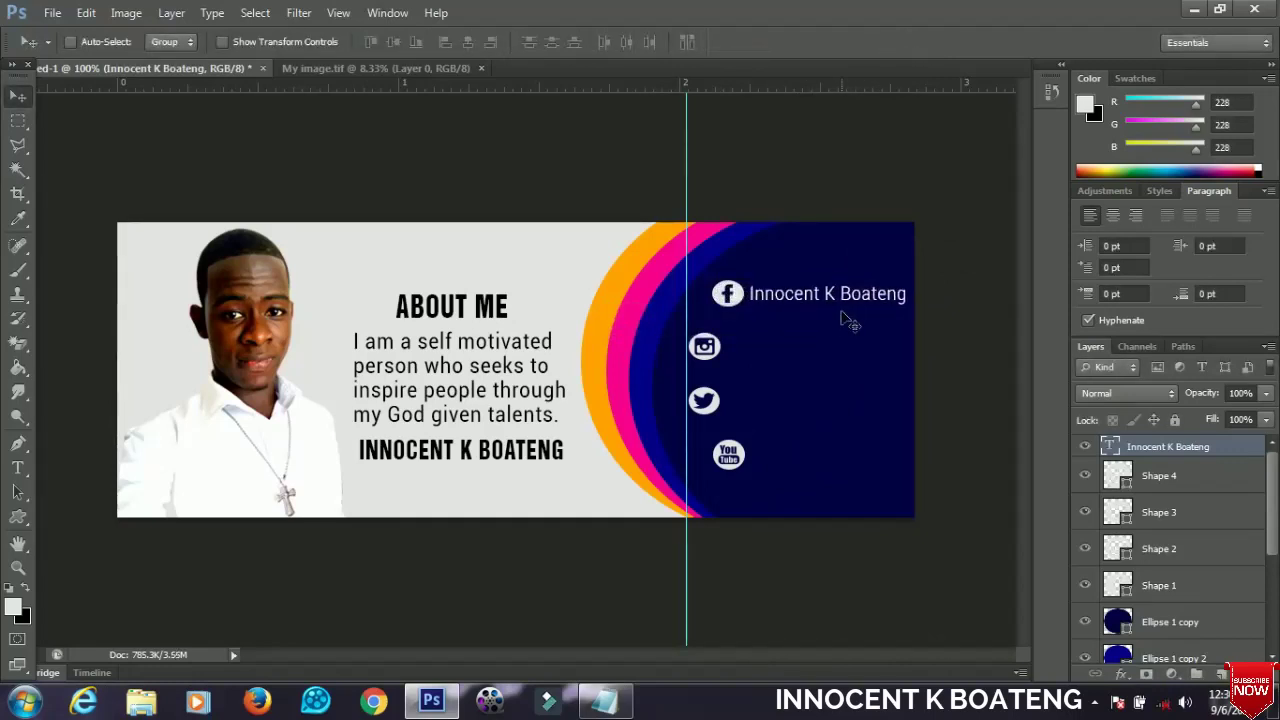
pyautogui.press('Left')
pyautogui.press('Up')
pyautogui.press('Up')
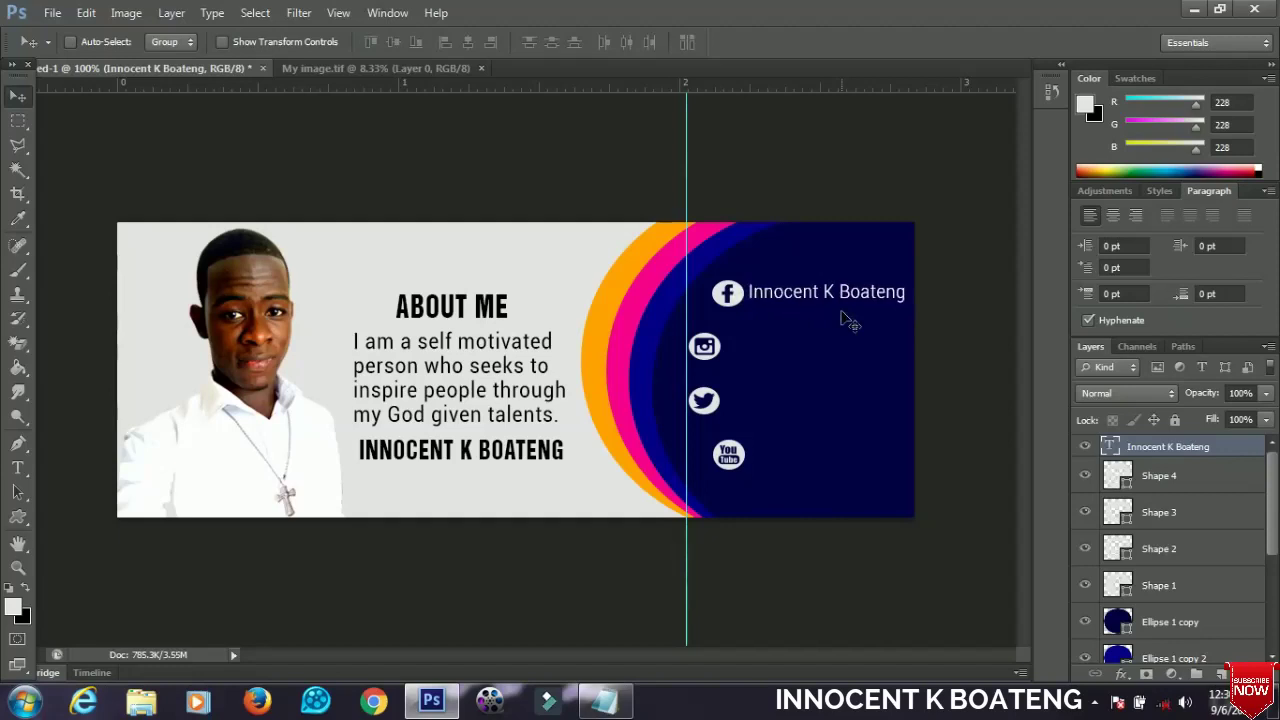
# Step: Duplicate the Facebook name text beside the Instagram icon and replace it with the Instagram username
pyautogui.hotkey('ctrl', 'j')
pyautogui.moveTo(849, 322); pyautogui.dragTo(814, 357)
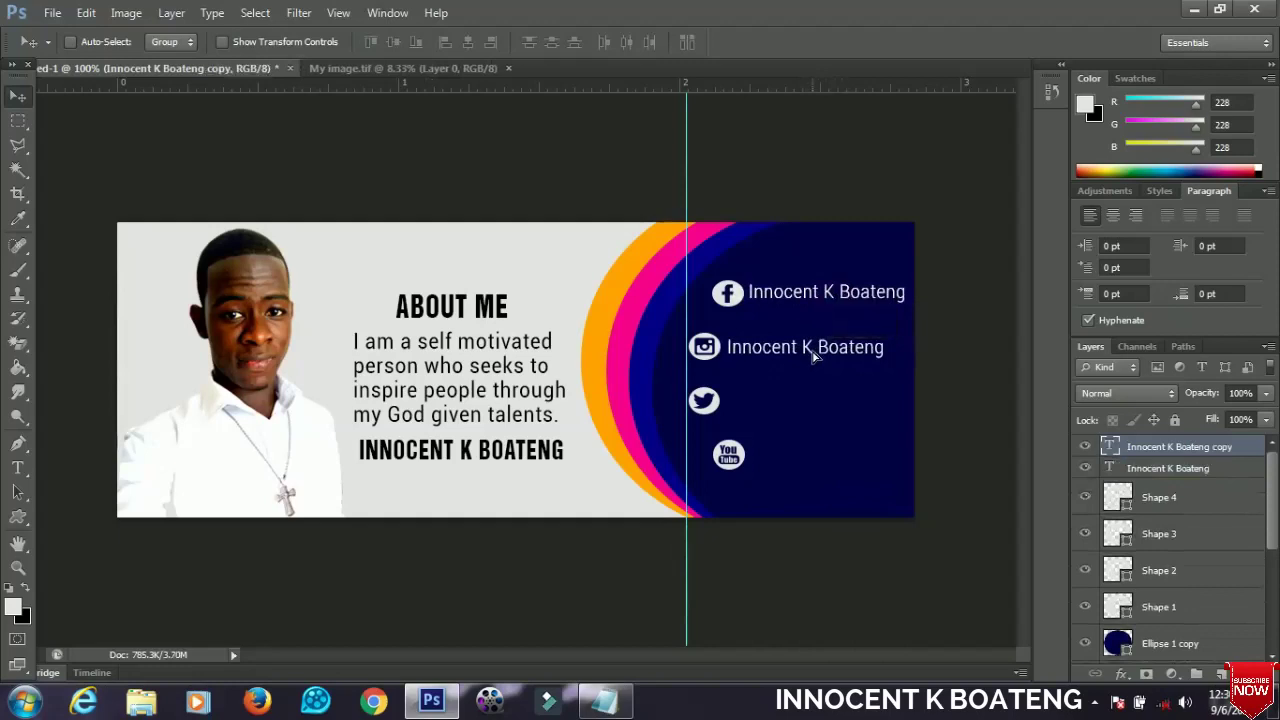
pyautogui.doubleClick(814, 357)
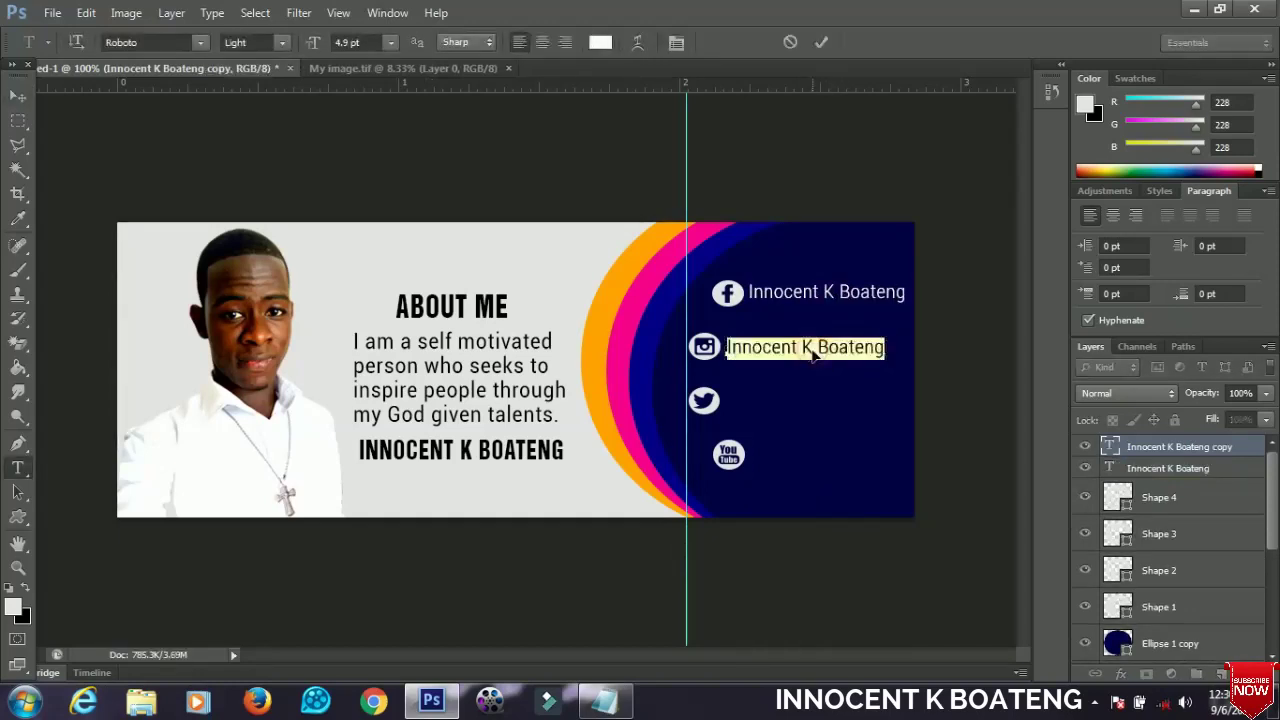
pyautogui.write('Sir')
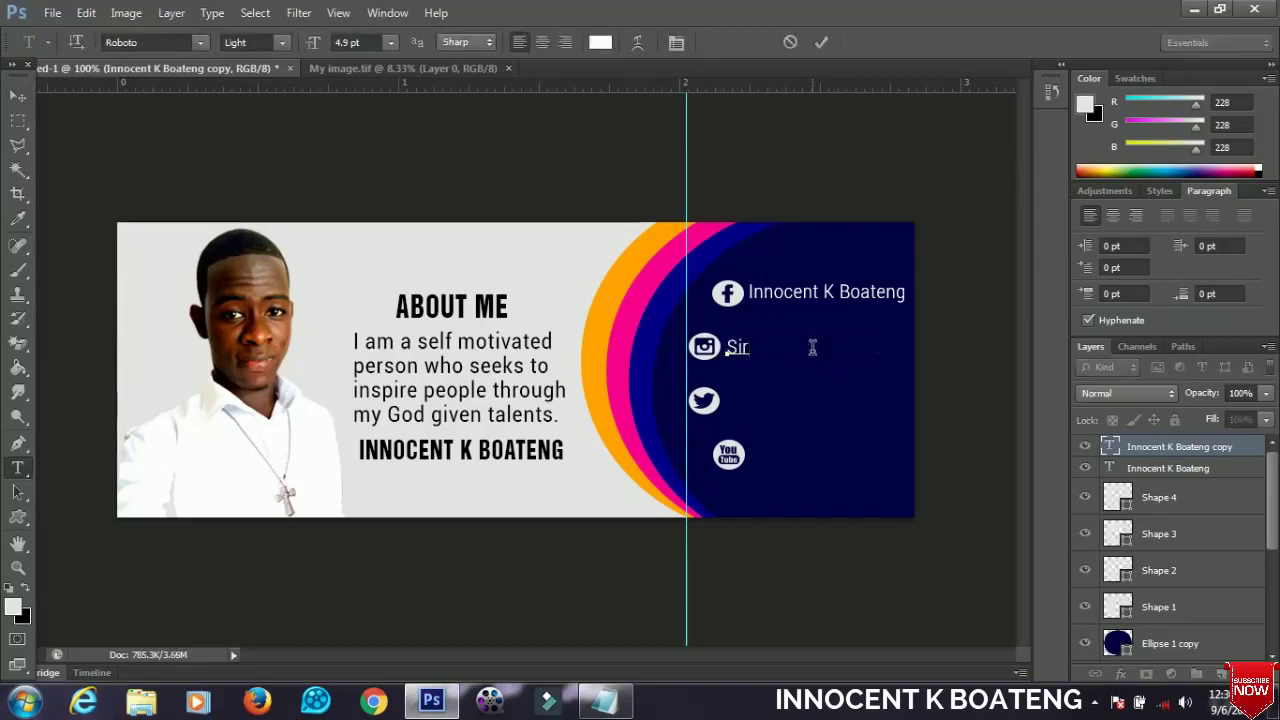
pyautogui.write(' Innocent')
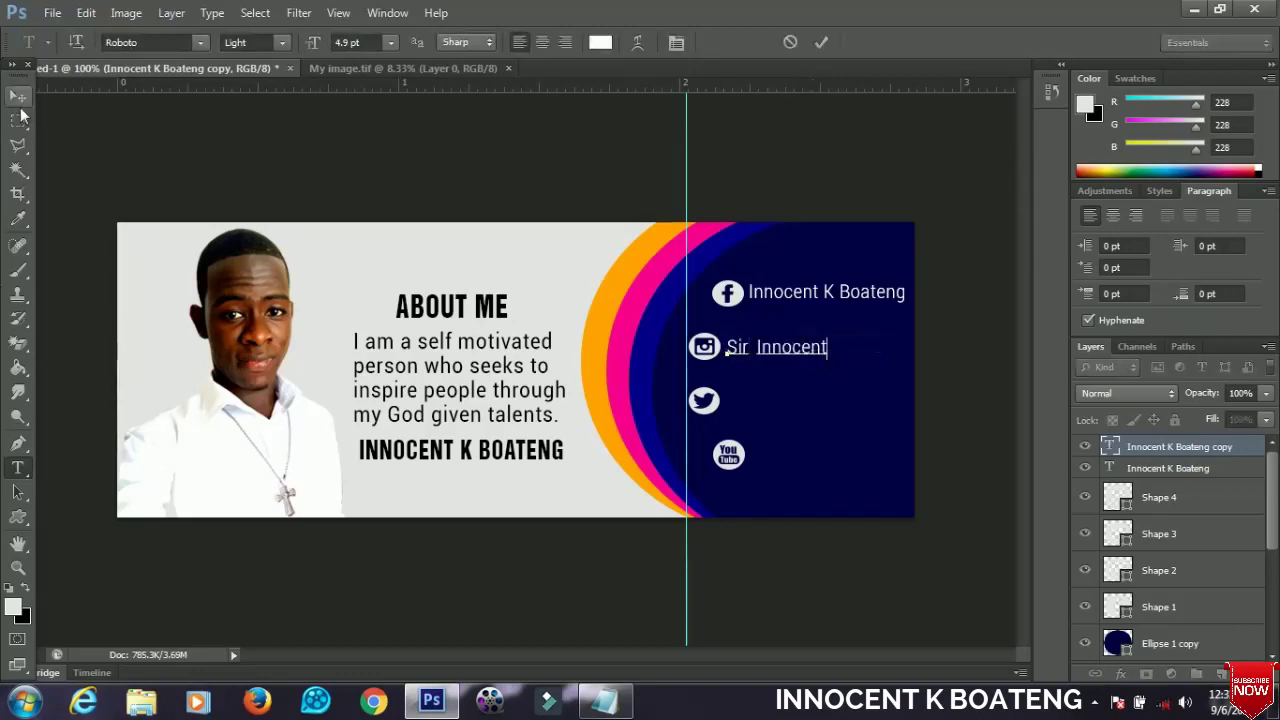
pyautogui.click(18, 96)
# Step: Duplicate the Instagram username text beside the Twitter icon and change it to the Twitter username
pyautogui.hotkey('ctrl', 'j')
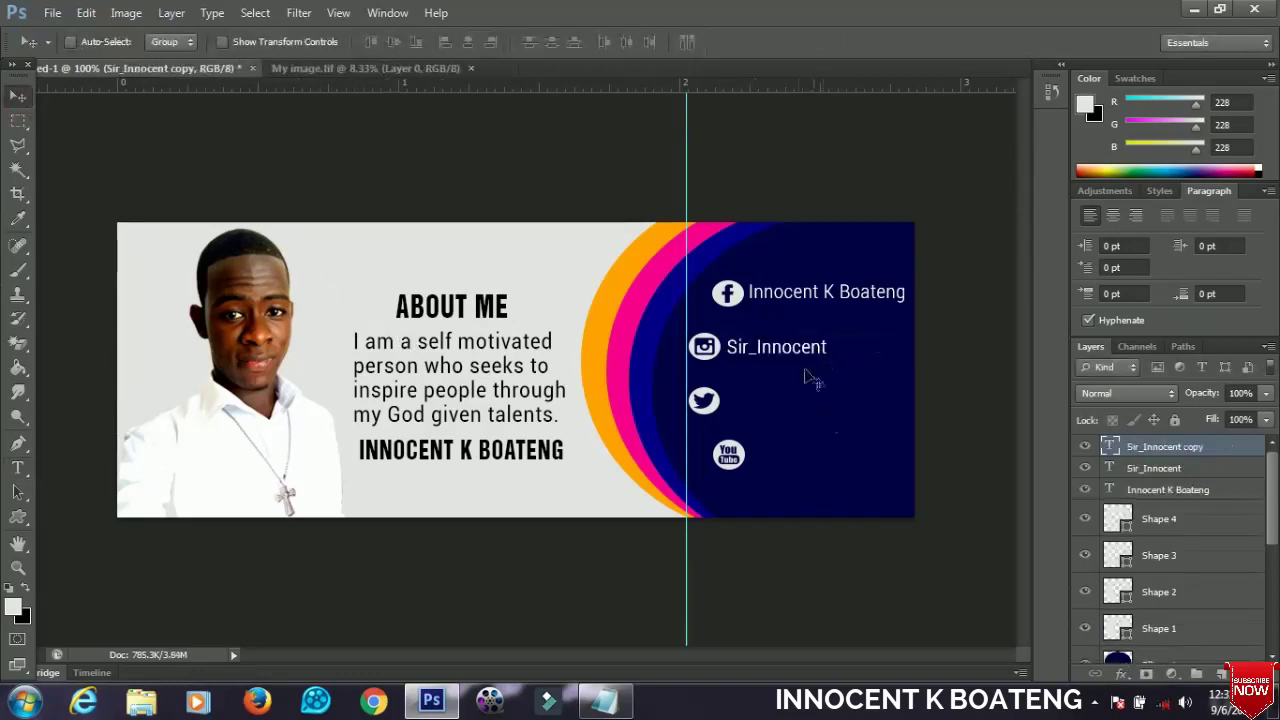
pyautogui.moveTo(803, 371); pyautogui.dragTo(798, 415)
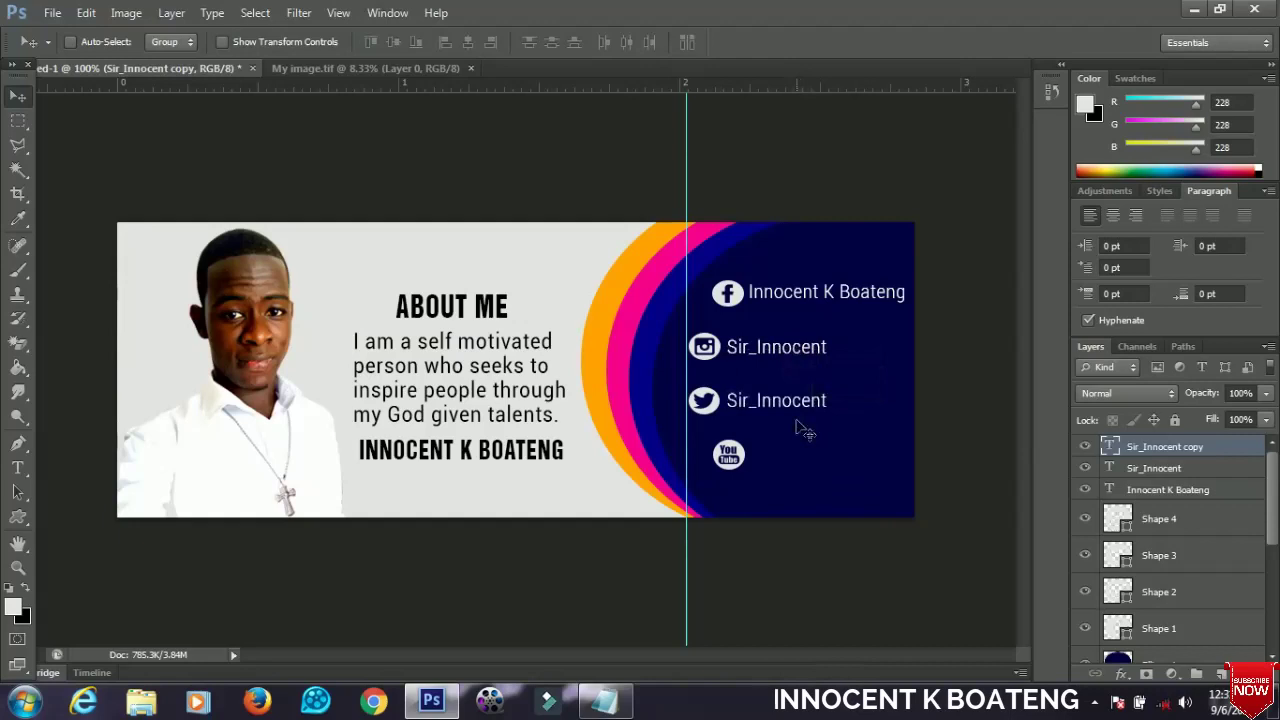
pyautogui.press('t')
pyautogui.click(773, 400)
pyautogui.hotkey('ctrl', 'a')
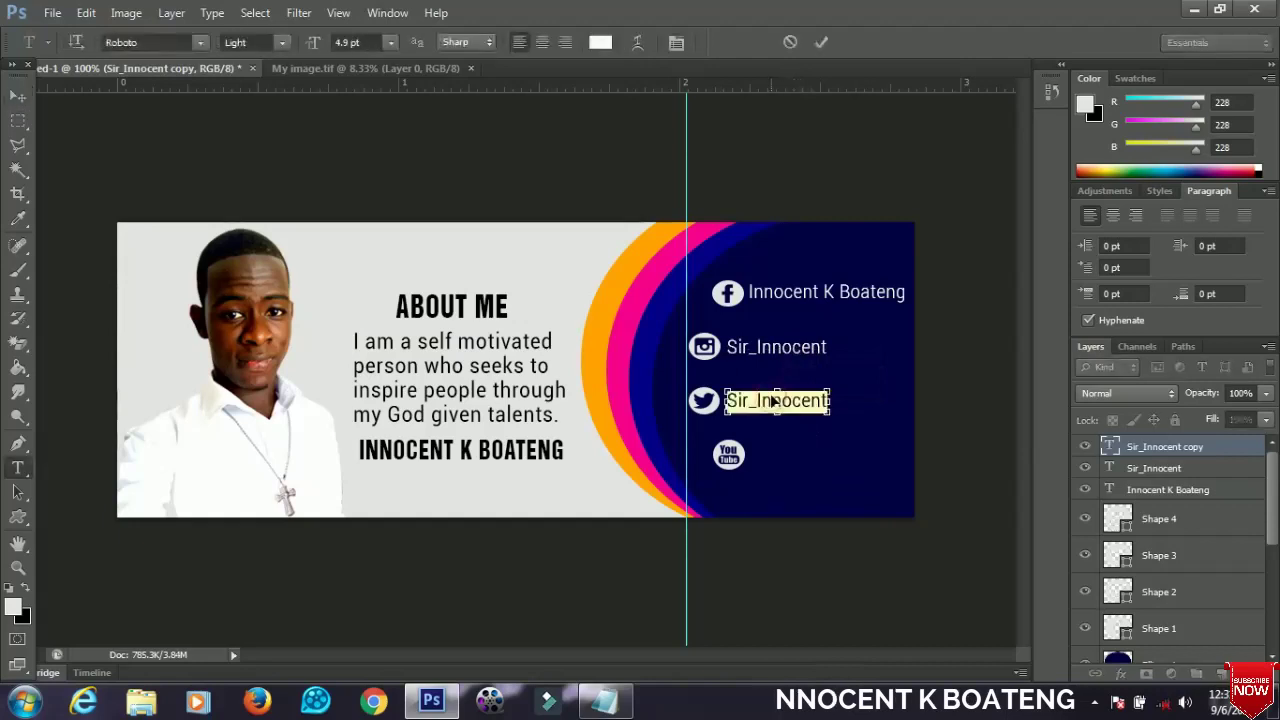
pyautogui.press('End')
pyautogui.press('BackSpace')
pyautogui.press('BackSpace')
pyautogui.press('BackSpace')
pyautogui.press('BackSpace')
pyautogui.press('BackSpace')
pyautogui.press('BackSpace')
pyautogui.press('BackSpace')
pyautogui.press('BackSpace')
pyautogui.press('BackSpace')
pyautogui.write('inn')
pyautogui.press('BackSpace')
pyautogui.press('BackSpace')
pyautogui.write('nnocent1997')
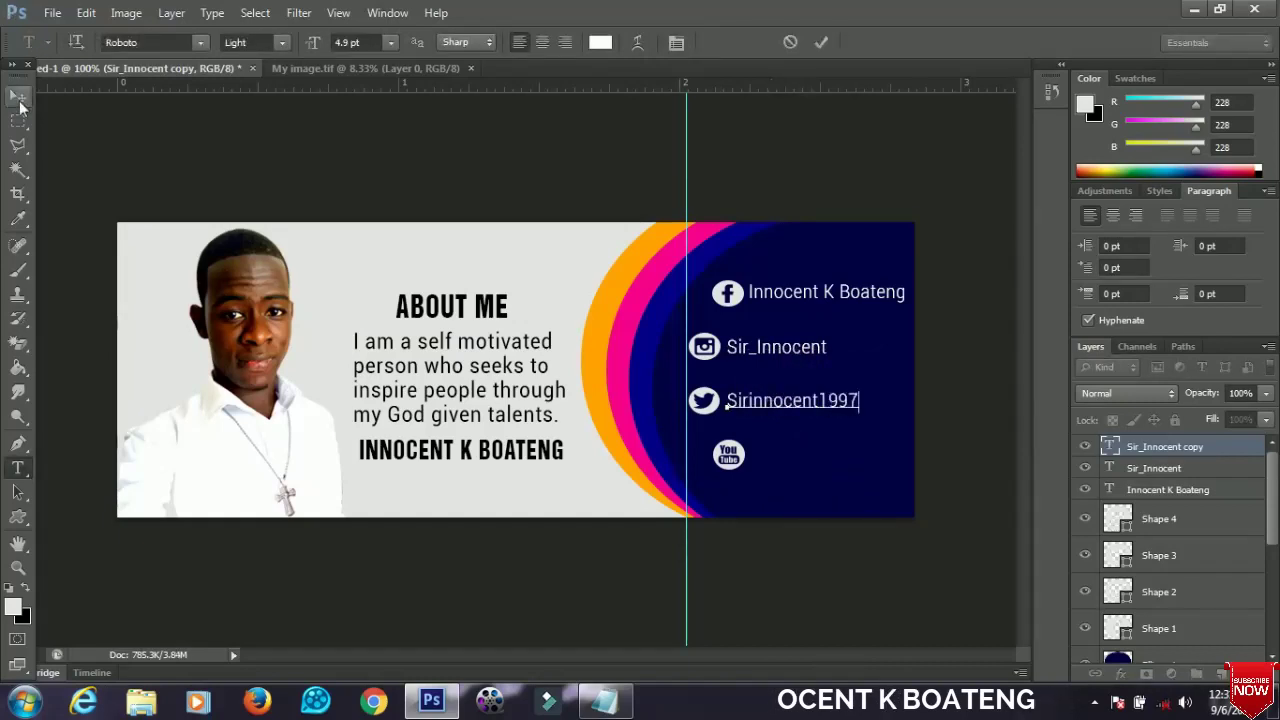
pyautogui.click(19, 100)
# Step: Duplicate the Twitter username text beside the YouTube icon and replace it with the person's full name
pyautogui.moveTo(815, 462); pyautogui.dragTo(803, 487)
pyautogui.press('t')
pyautogui.click(822, 450)
pyautogui.doubleClick(820, 455)
pyautogui.press('Left')
pyautogui.hotkey('ctrl', 'a')
pyautogui.write('Innocent K Boate')
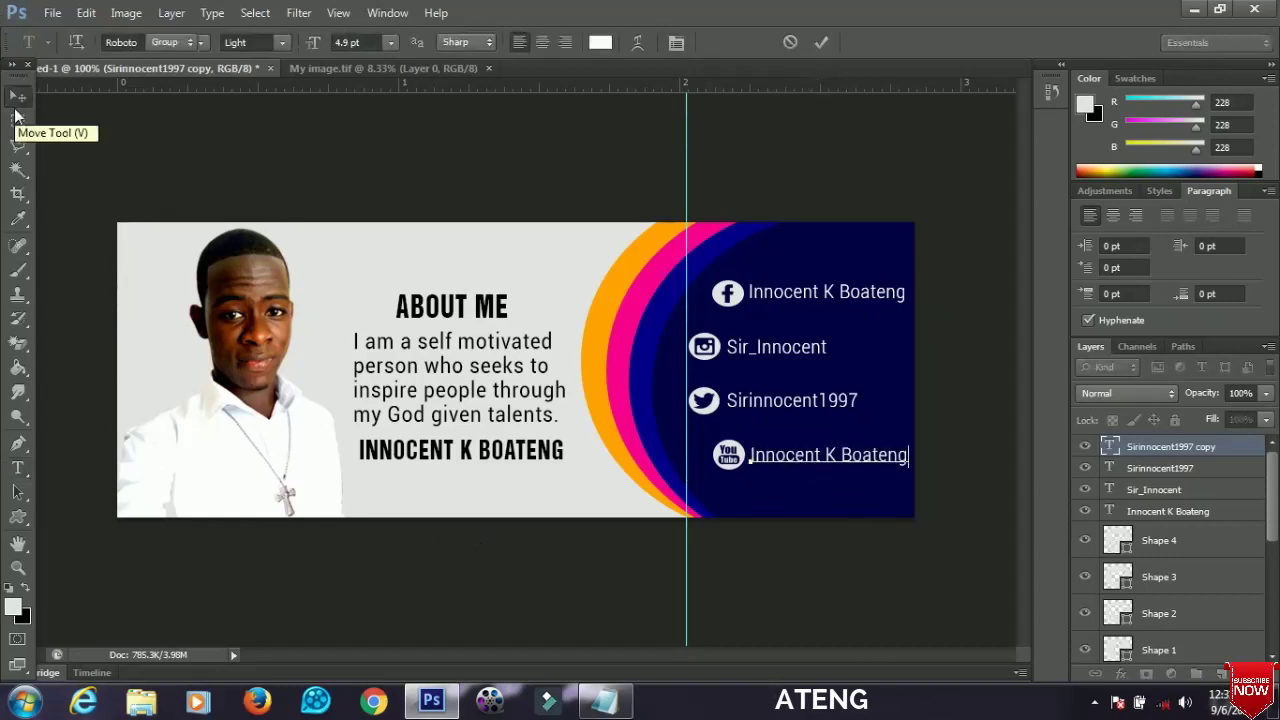
pyautogui.click(17, 100)
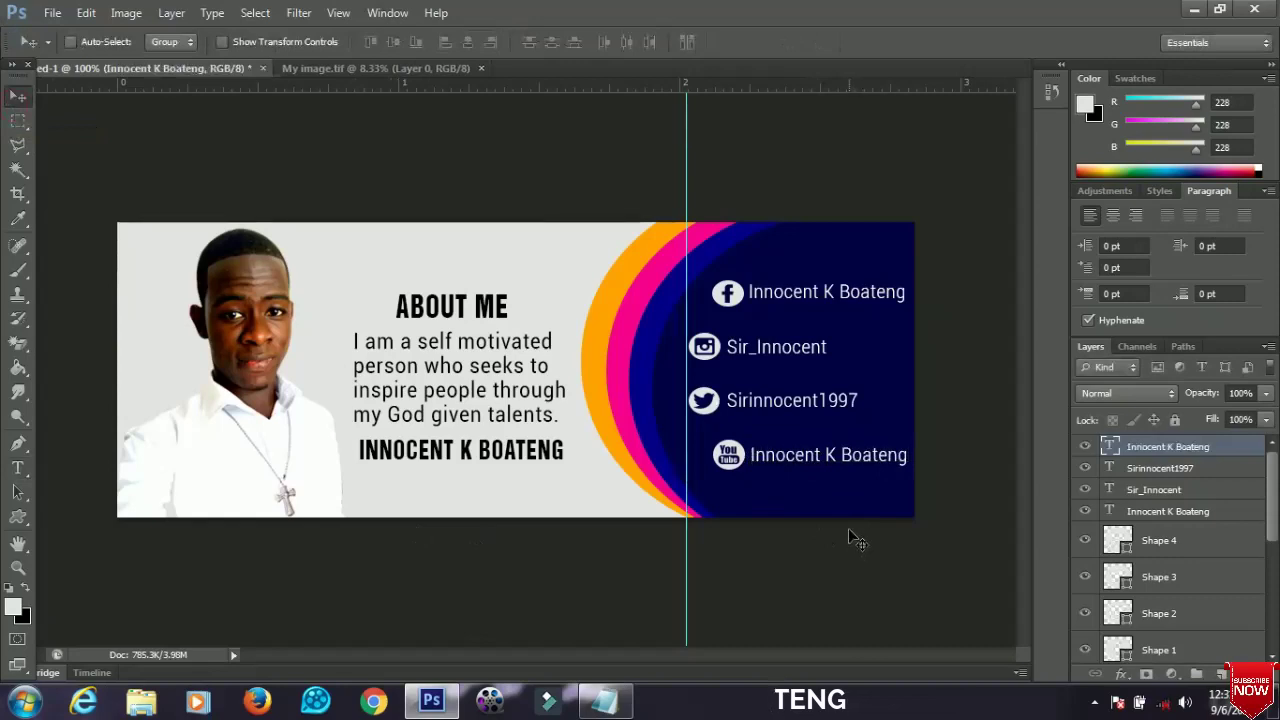
# Step: Select the portrait layer, Layer 1, and hide and show it again to compare the banner with and without it
pyautogui.hotkey('ctrl', '-')
pyautogui.hotkey('ctrl', '+')
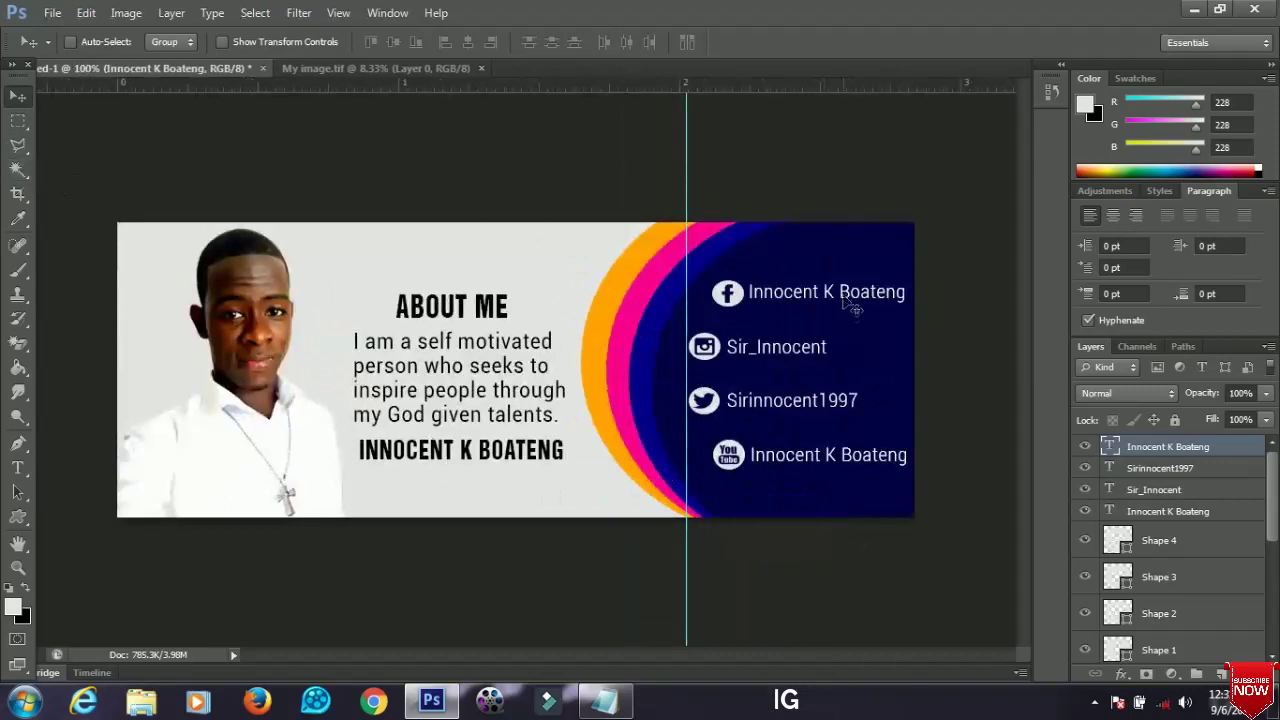
pyautogui.rightClick(258, 340)
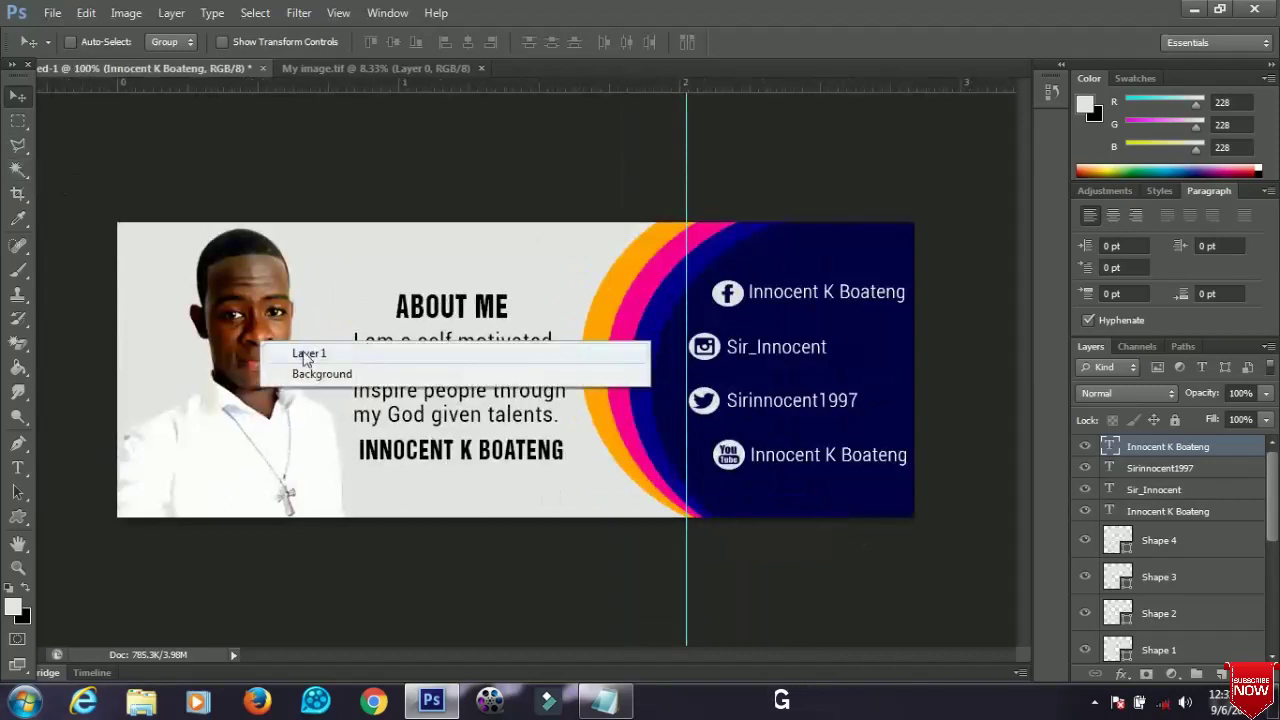
pyautogui.click(300, 350)
pyautogui.scroll(-2, 1175, 540)
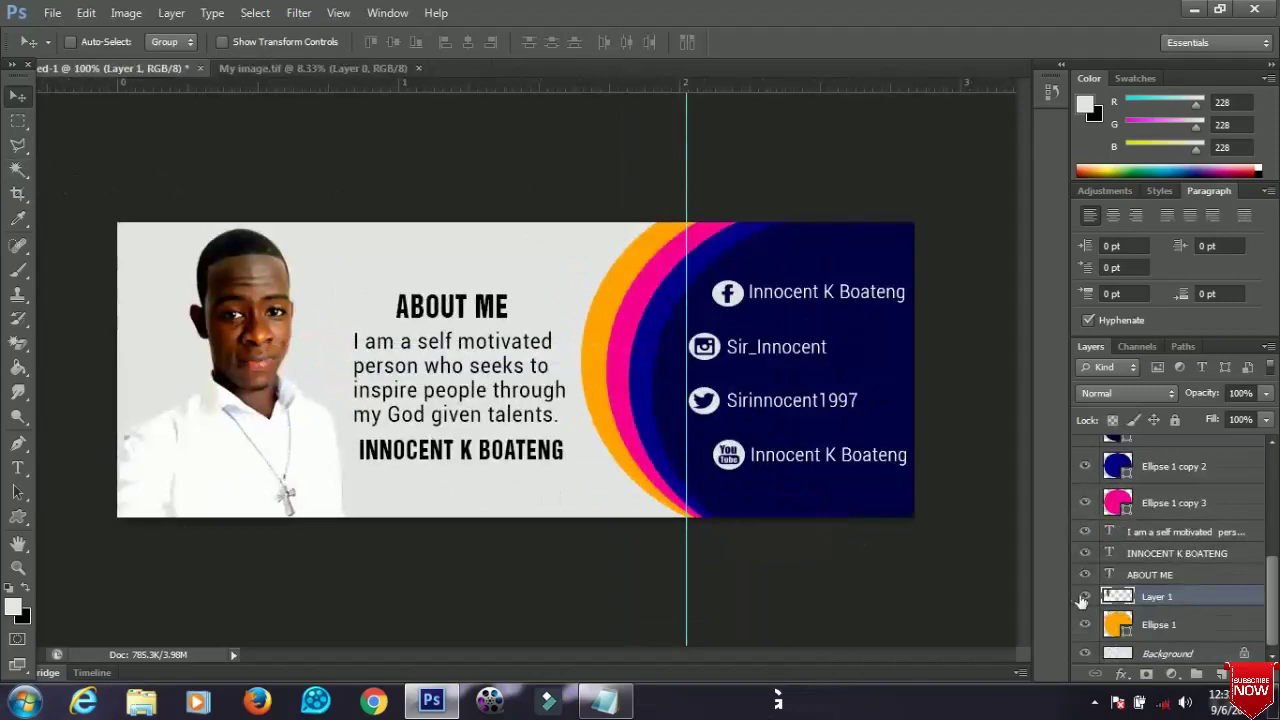
pyautogui.click(1086, 597)
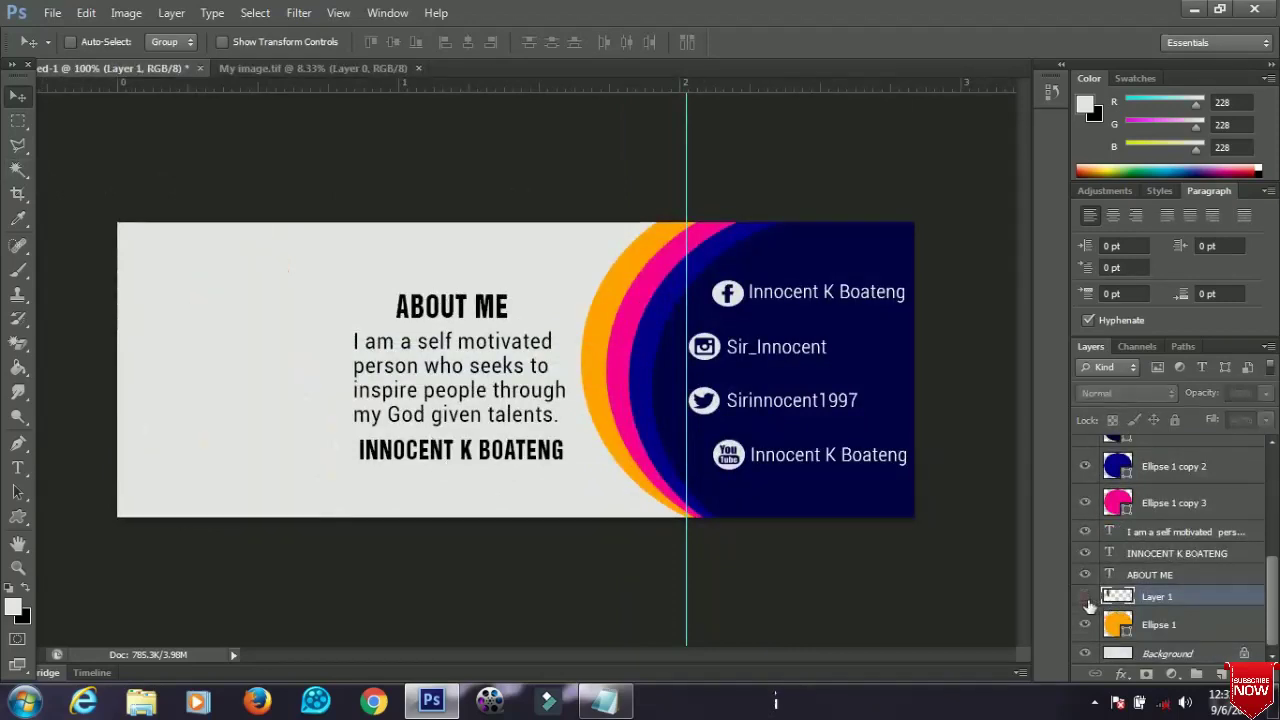
pyautogui.click(1087, 598)
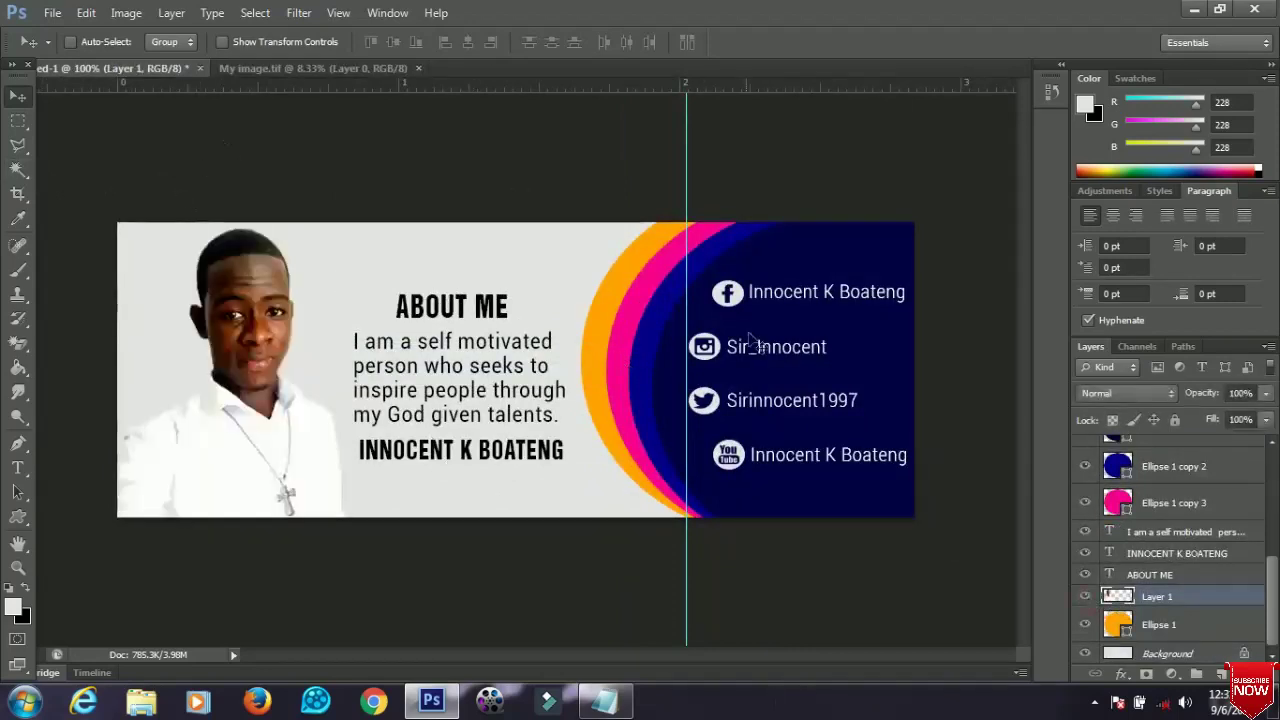
# Step: Examine the finished banner's portrait, ABOUT ME section and social media labels at closer zoom levels
pyautogui.press('super')
pyautogui.click(540, 510)
pyautogui.hotkey('ctrl', '+')
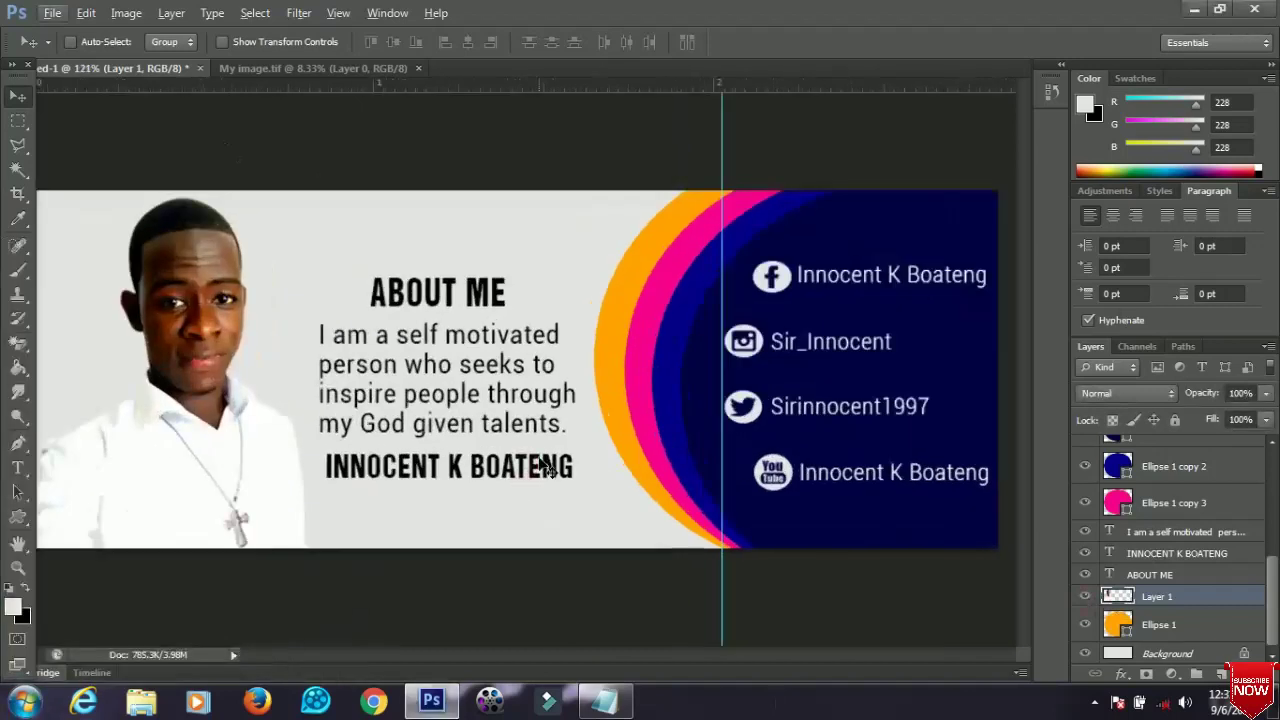
pyautogui.scroll(-4, 540, 462)
pyautogui.scroll(4, 543, 463)
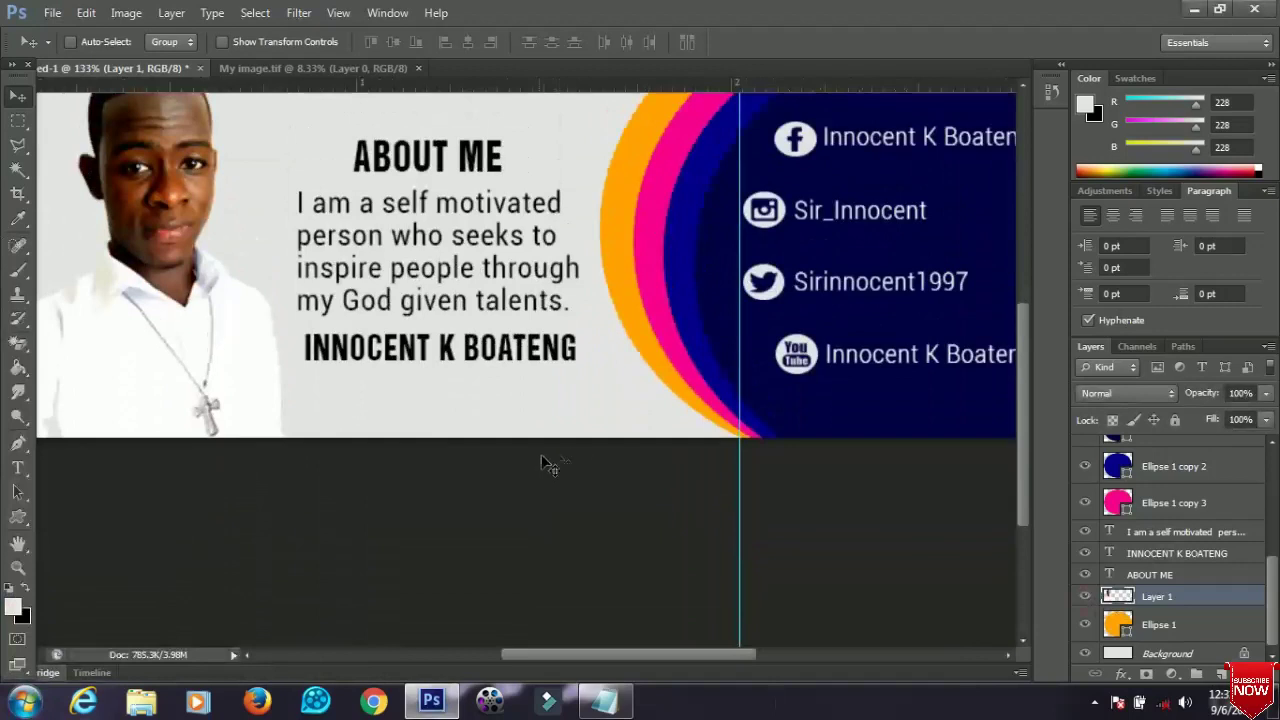
pyautogui.scroll(2, 775, 403)
pyautogui.scroll(-4, 775, 405)
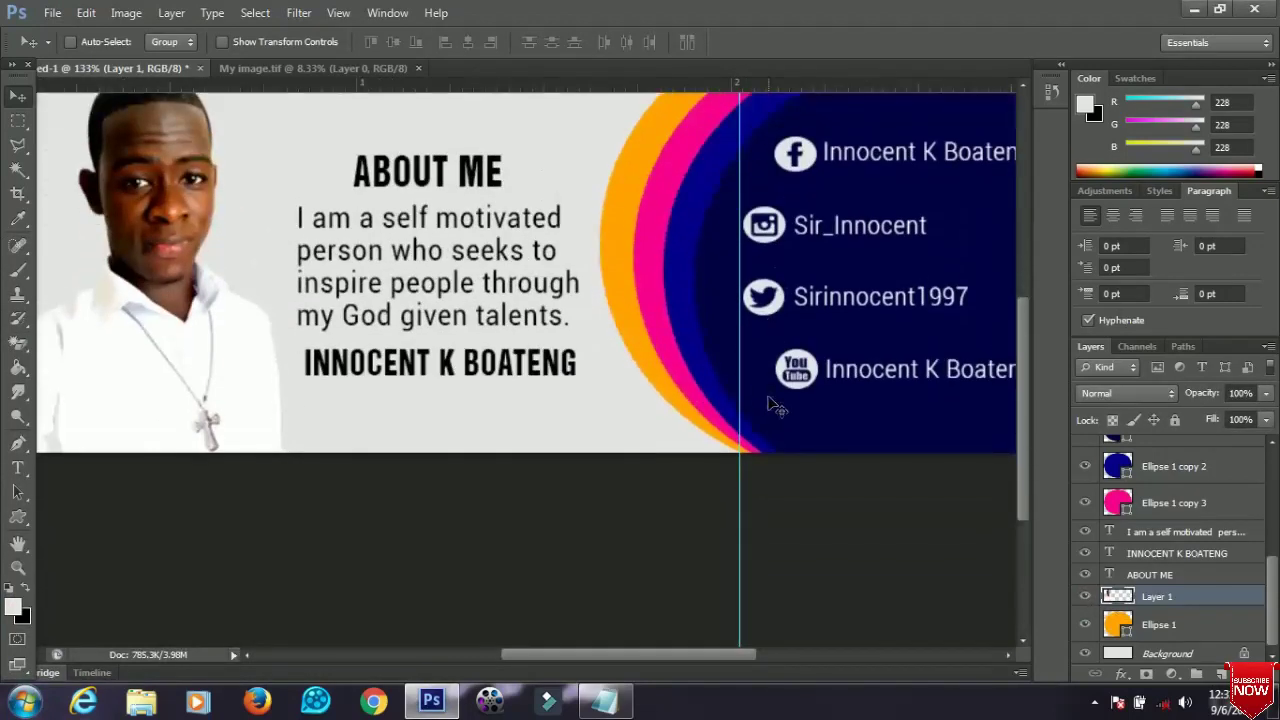
pyautogui.scroll(2, 775, 405)
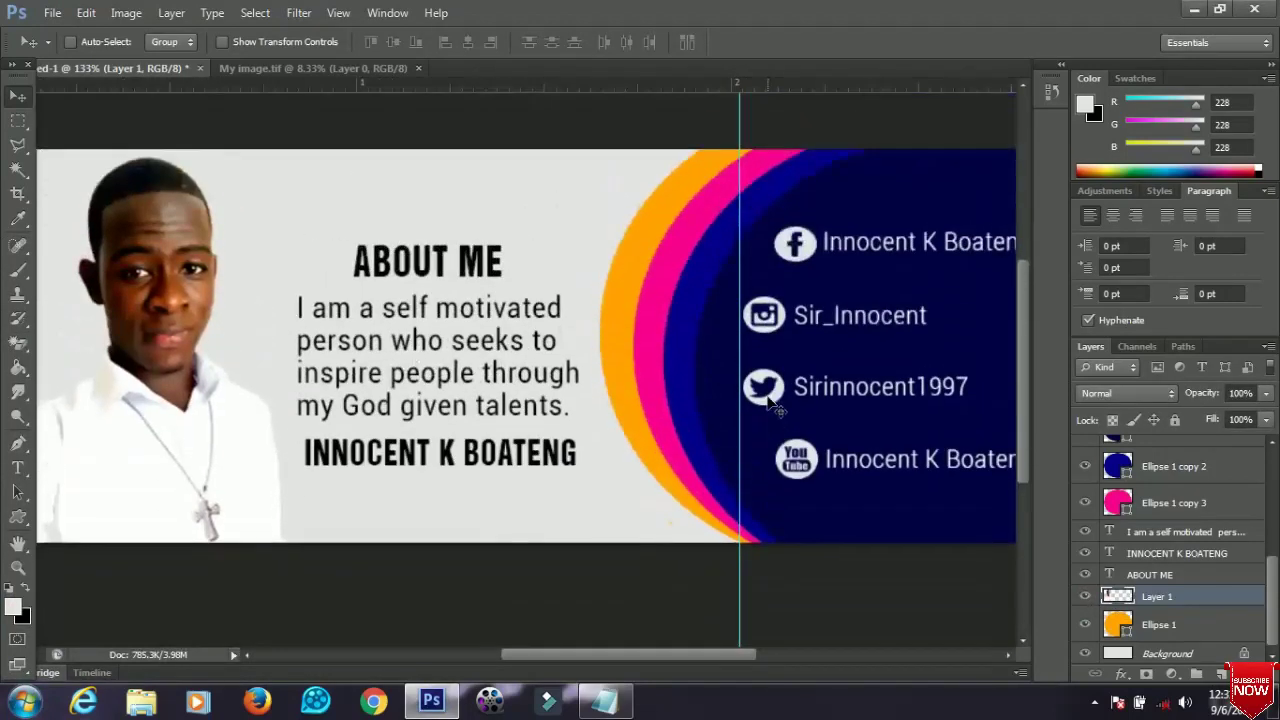
pyautogui.scroll(-2, 771, 402)
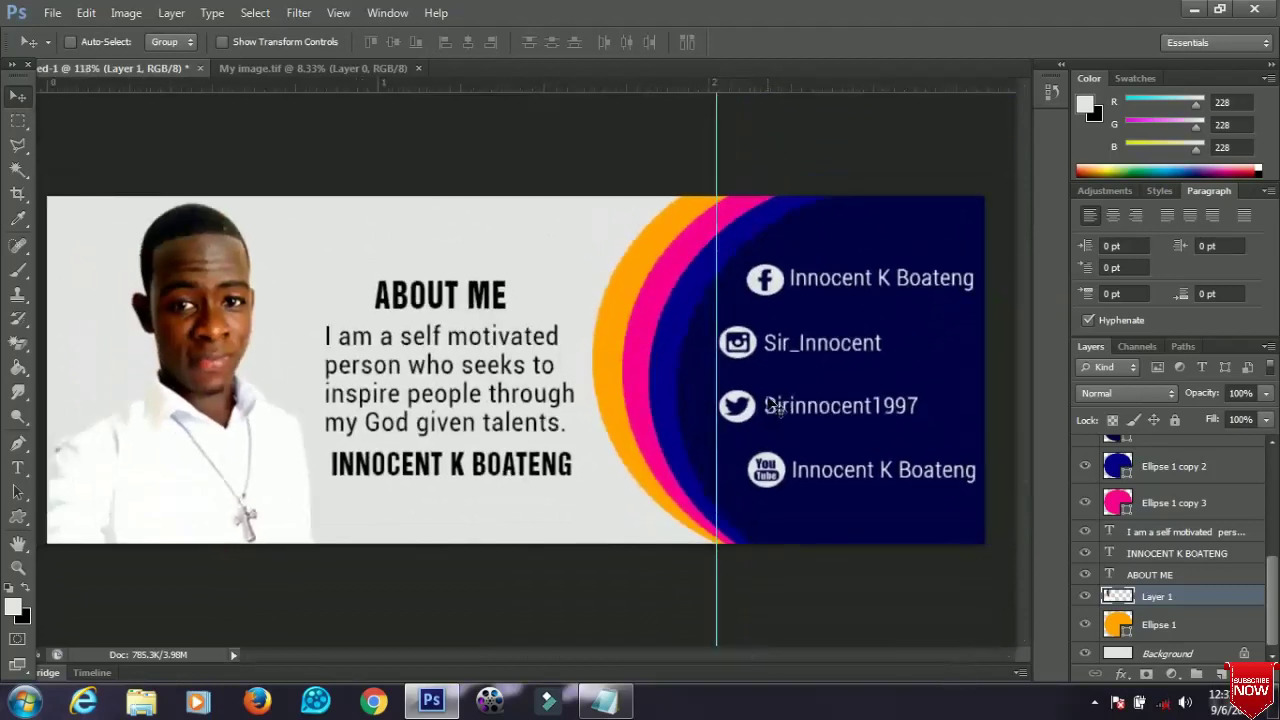
pyautogui.scroll(-1, 775, 403)
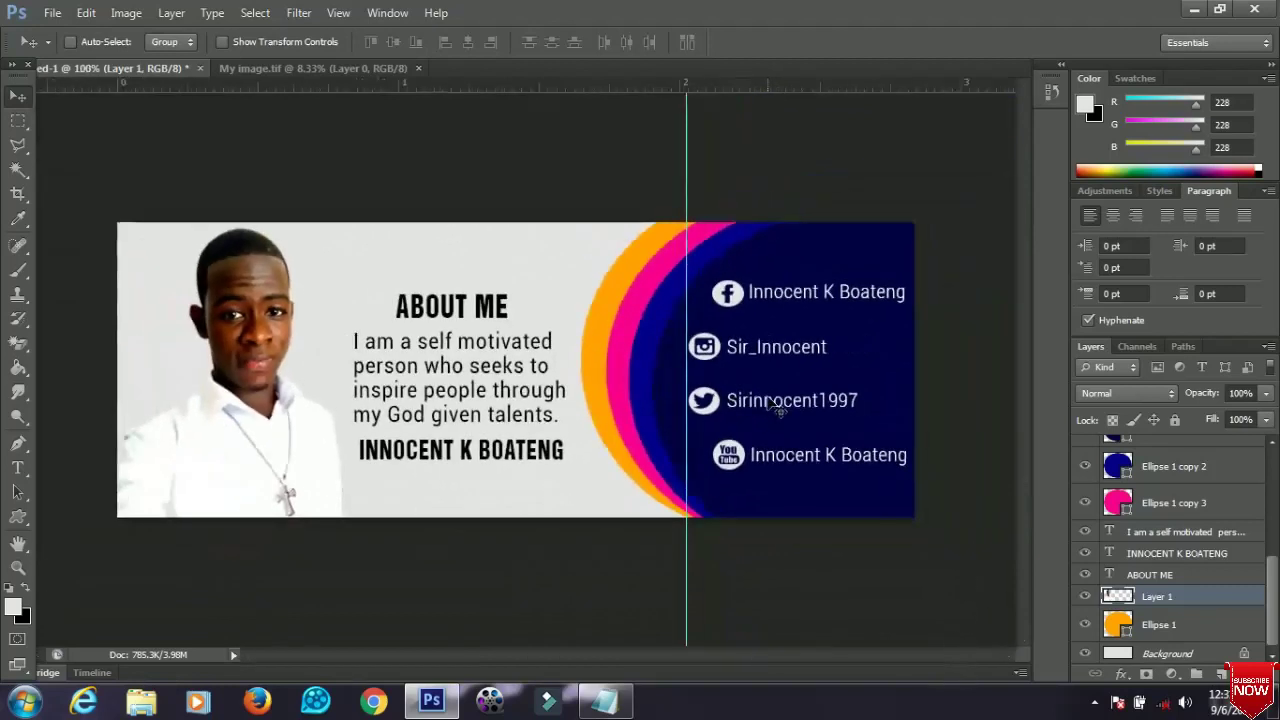